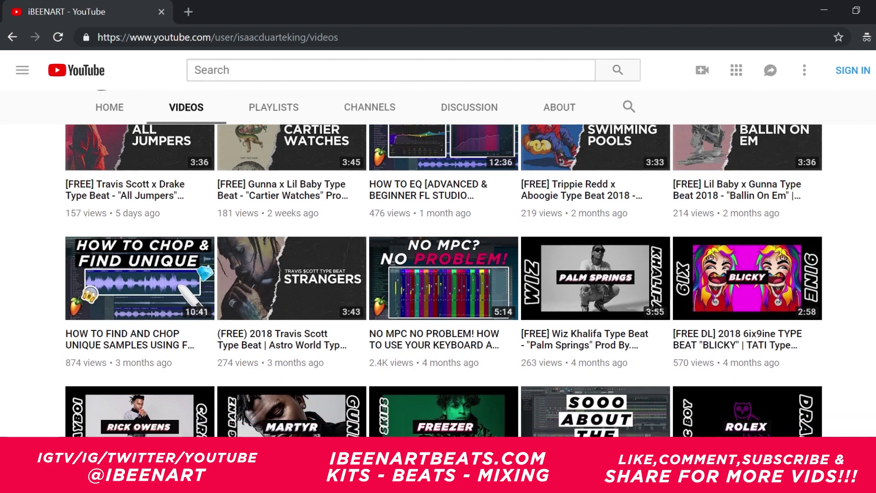
# - Browse the iBEENART YouTube video list and the tip-of-the-day posts on the Instagram profile
pyautogui.scroll(-10, 444, 280)
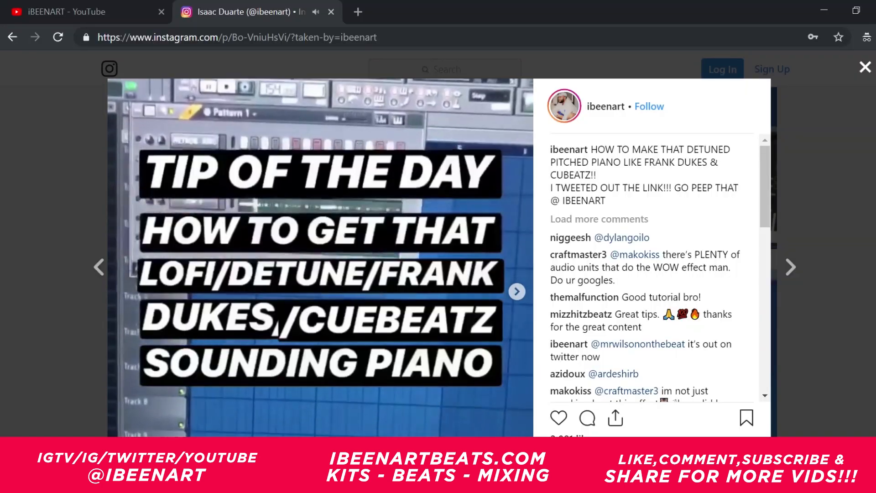
pyautogui.press('Right')
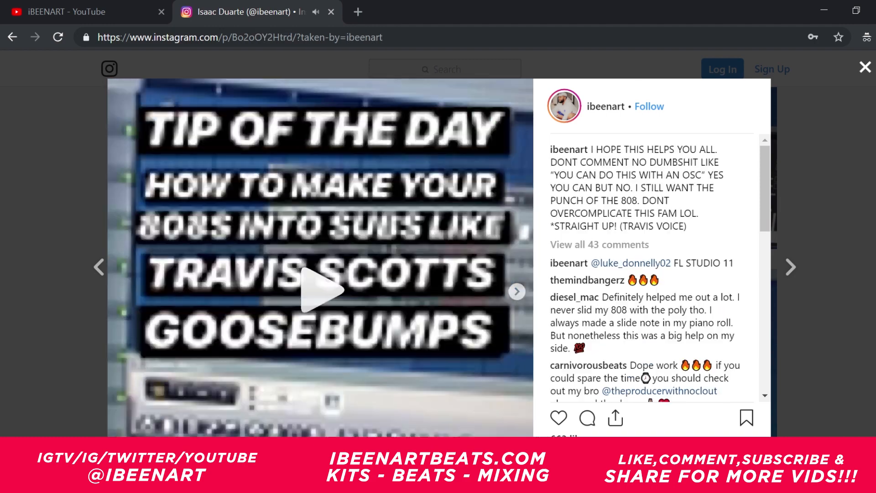
pyautogui.press('Right')
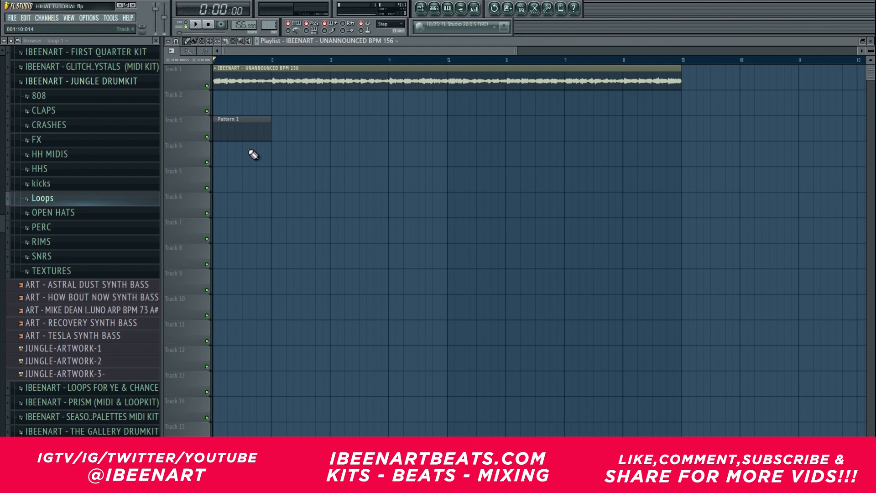
# - In FL Studio, play the UNANNOUNCED BPM 156 melody loop in the playlist and stop playback
pyautogui.click(195, 24)
pyautogui.press('F6')
pyautogui.press('F6')
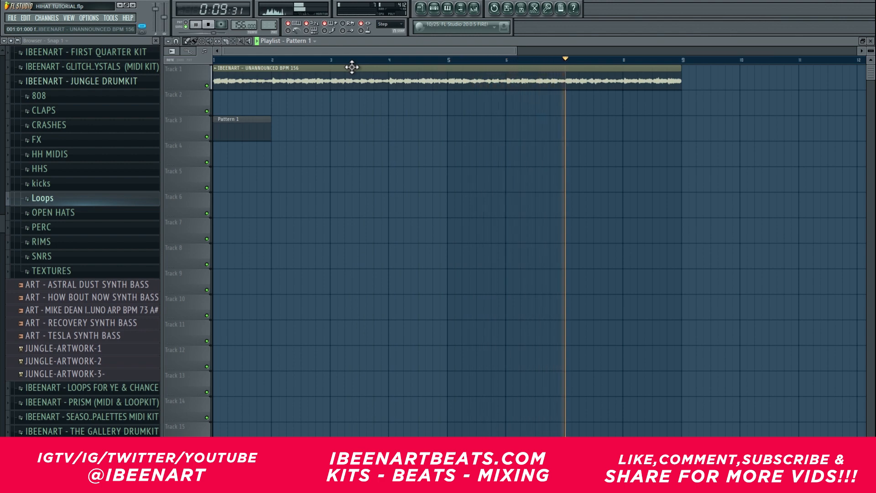
pyautogui.press('space')
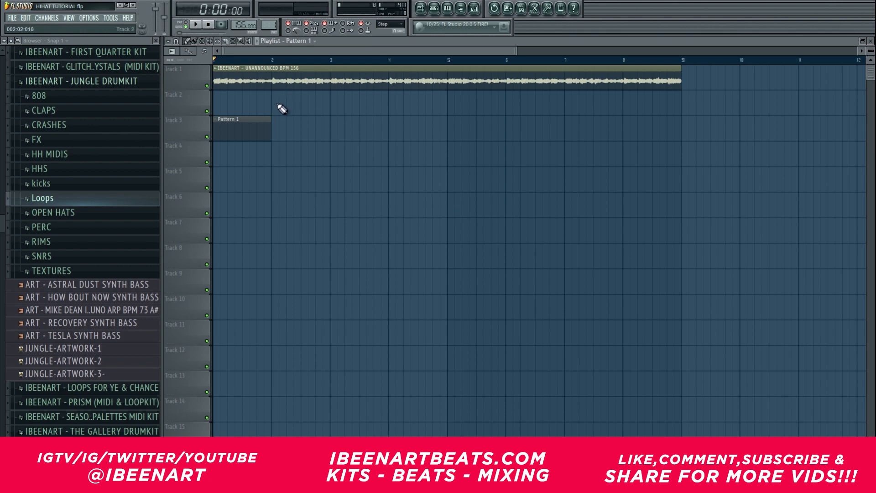
# - Fill Pattern 1's ART - ALLURE HH channel with evenly spaced C5 notes, eight per bar over eight bars, and play it back
pyautogui.doubleClick(258, 125)
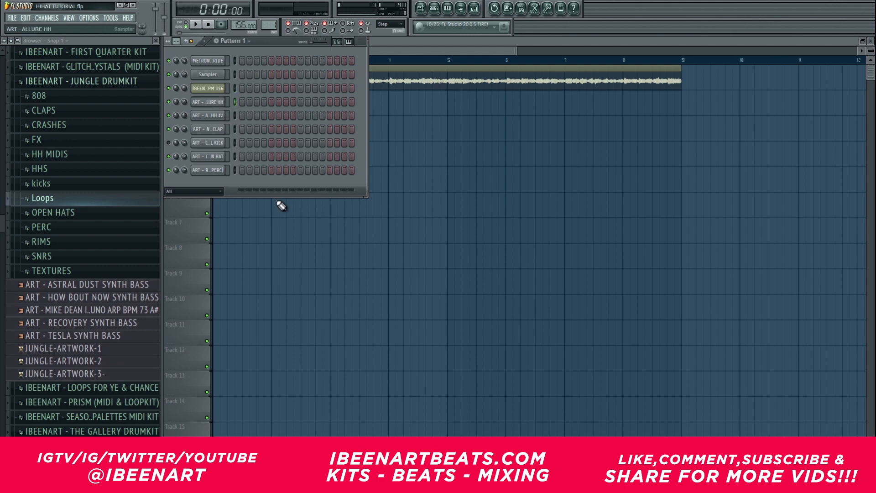
pyautogui.click(231, 102)
pyautogui.press('space')
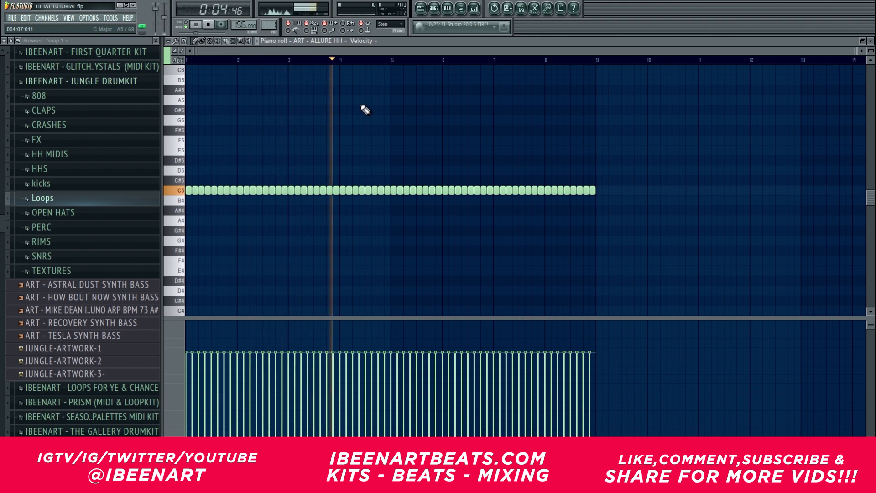
pyautogui.click(435, 9)
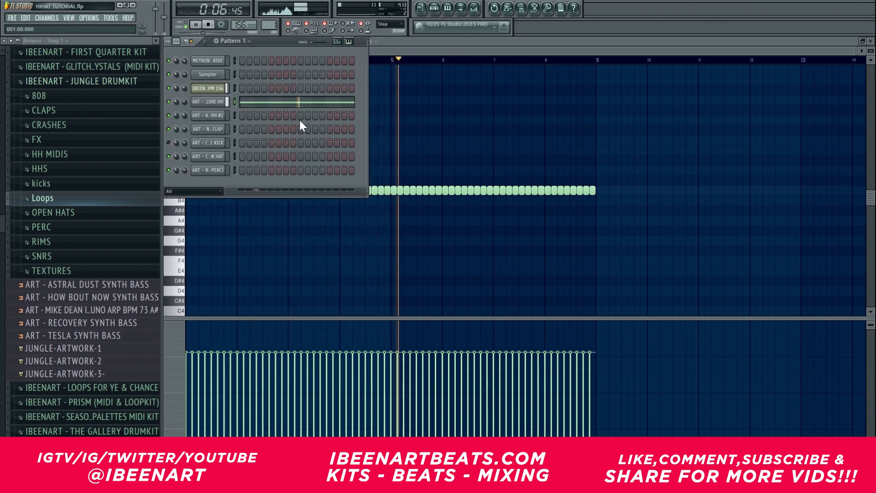
pyautogui.rightClick(689, 105)
pyautogui.press('space')
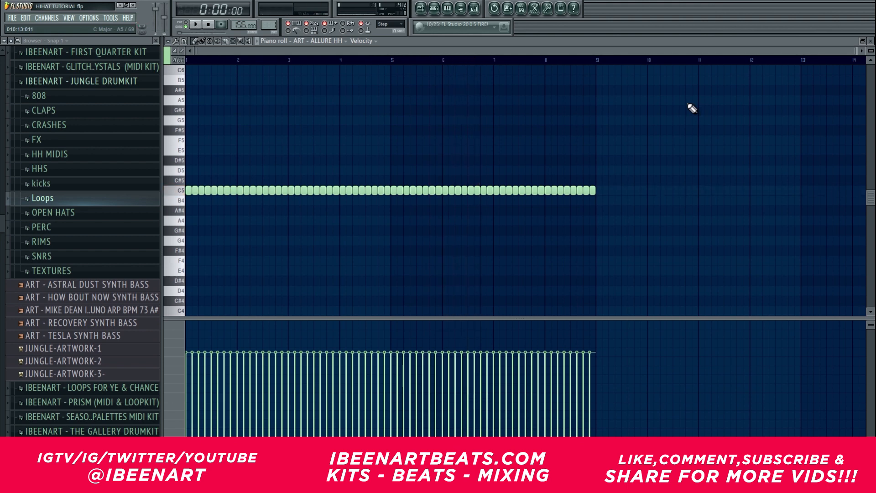
# - Place F4 notes twice per bar across all eight bars below the hi-hats and play them back
pyautogui.moveTo(193, 252); pyautogui.dragTo(185, 270)
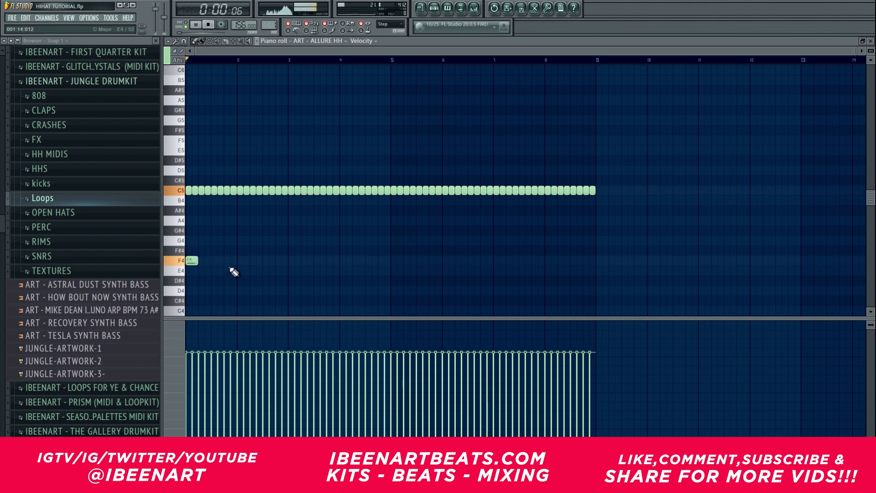
pyautogui.click(215, 262)
pyautogui.moveTo(238, 260)
pyautogui.mouseDown()
pyautogui.moveTo(166, 267)
pyautogui.moveTo(237, 259)
pyautogui.mouseUp()
pyautogui.moveTo(363, 286); pyautogui.dragTo(293, 260)
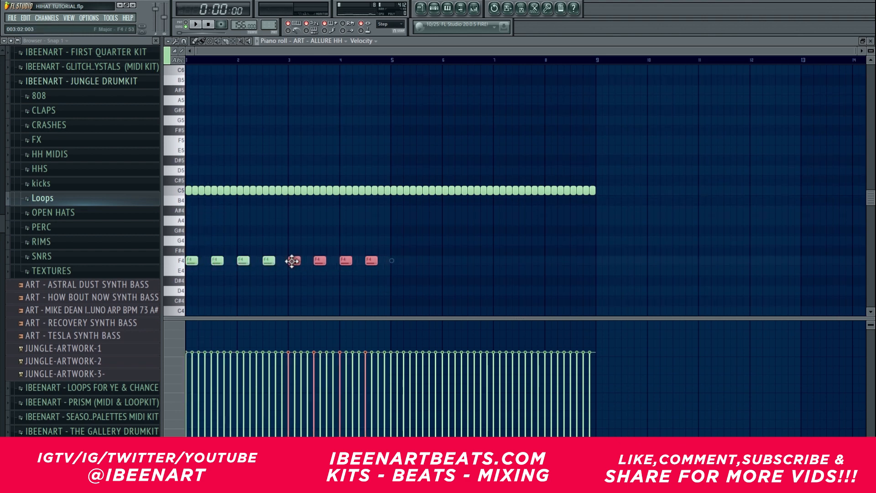
pyautogui.press('space')
pyautogui.moveTo(401, 315); pyautogui.dragTo(178, 194)
pyautogui.moveTo(189, 260); pyautogui.dragTo(395, 259)
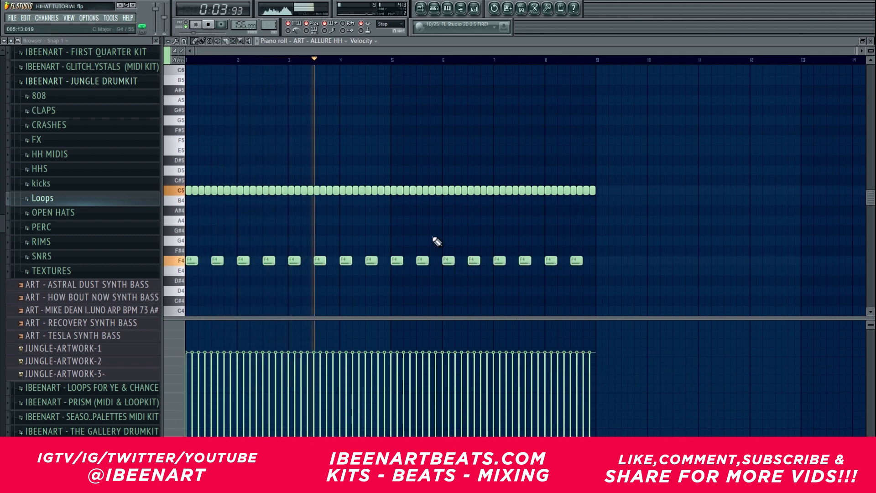
pyautogui.press('space')
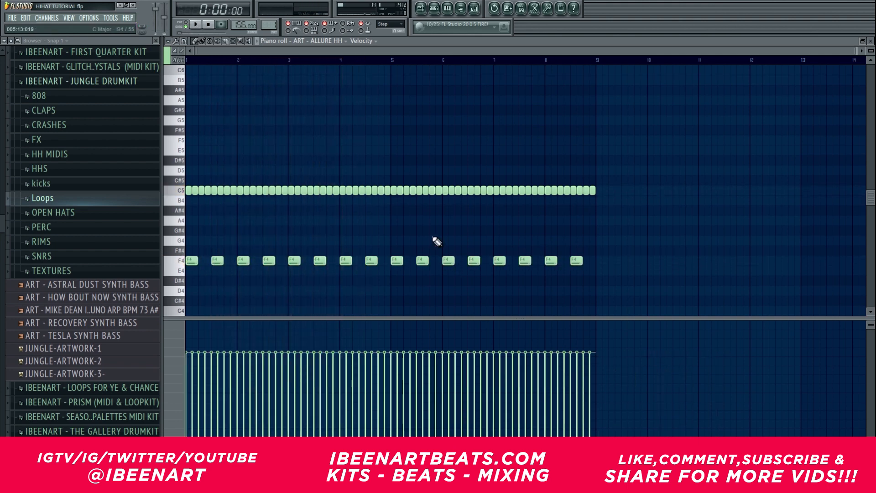
# - Delete all the F4 notes from the hi-hat piano roll
pyautogui.moveTo(609, 270); pyautogui.dragTo(197, 256)
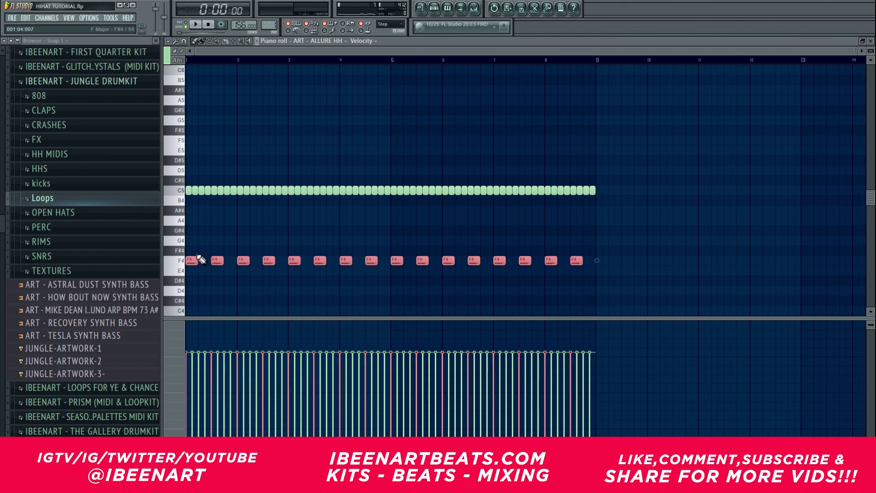
pyautogui.press('Delete')
pyautogui.scroll(3, 203, 196)
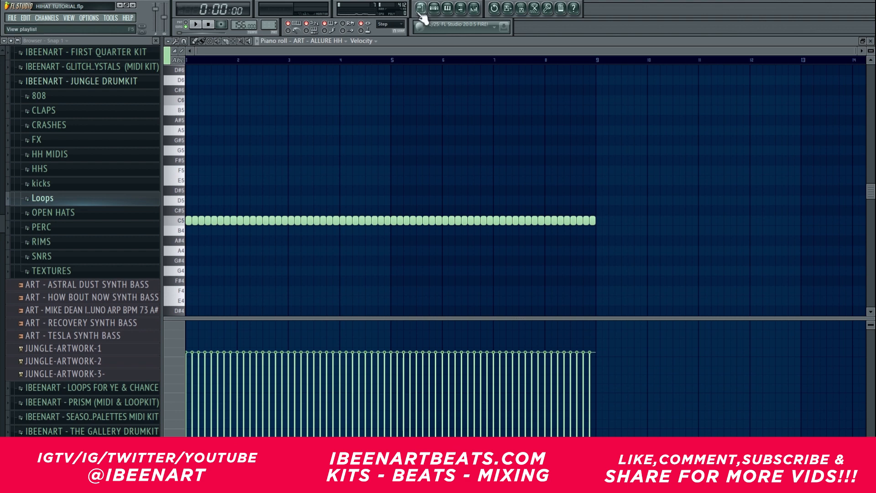
# - Unmute the ART - CAPITAL KICK channel and open its piano roll
pyautogui.click(433, 9)
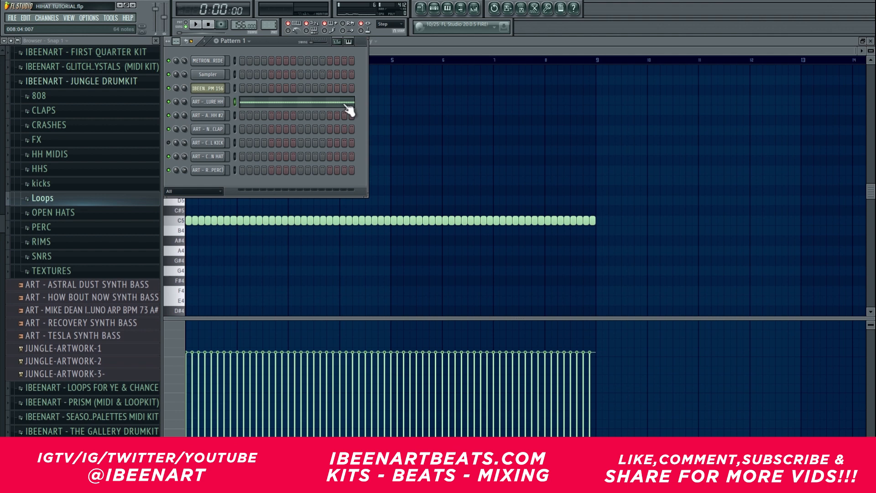
pyautogui.click(300, 129)
pyautogui.click(169, 143)
pyautogui.rightClick(207, 143)
pyautogui.click(236, 147)
pyautogui.click(65, 184)
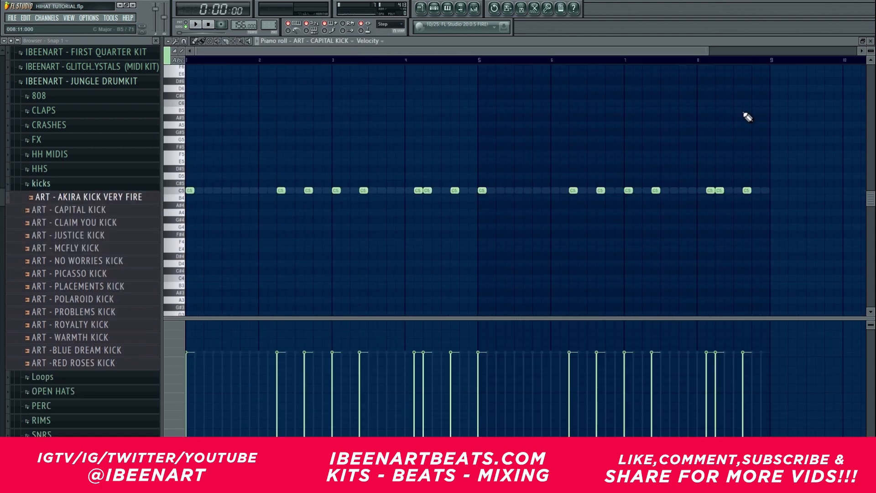
# - Copy all kick notes into the ART - ALLURE HH piano roll on D#5 and mute them as a rhythm guide
pyautogui.hotkey('ctrl', 'a')
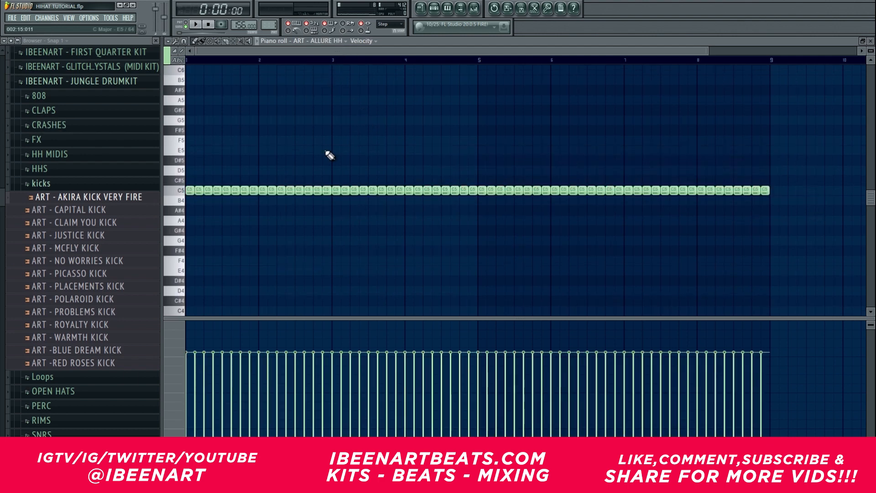
pyautogui.moveTo(280, 186); pyautogui.dragTo(285, 191)
pyautogui.click(337, 127)
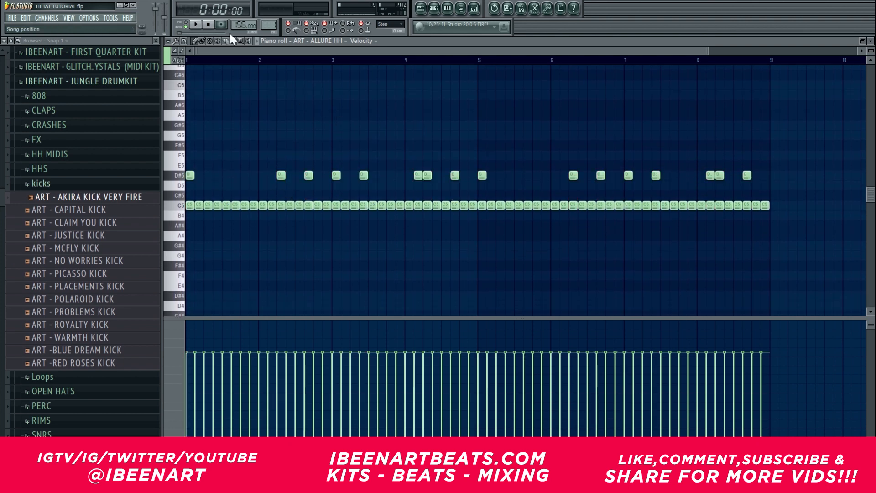
pyautogui.click(188, 174)
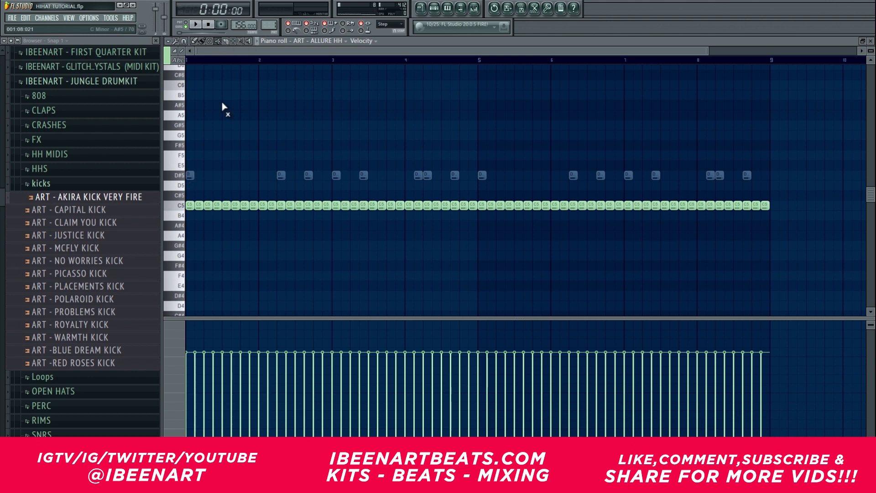
pyautogui.scroll(2, 360, 80)
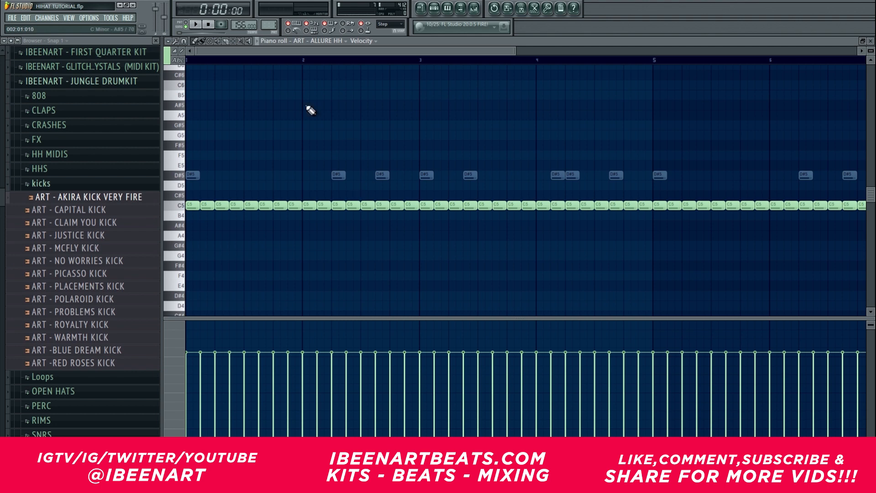
pyautogui.press('space')
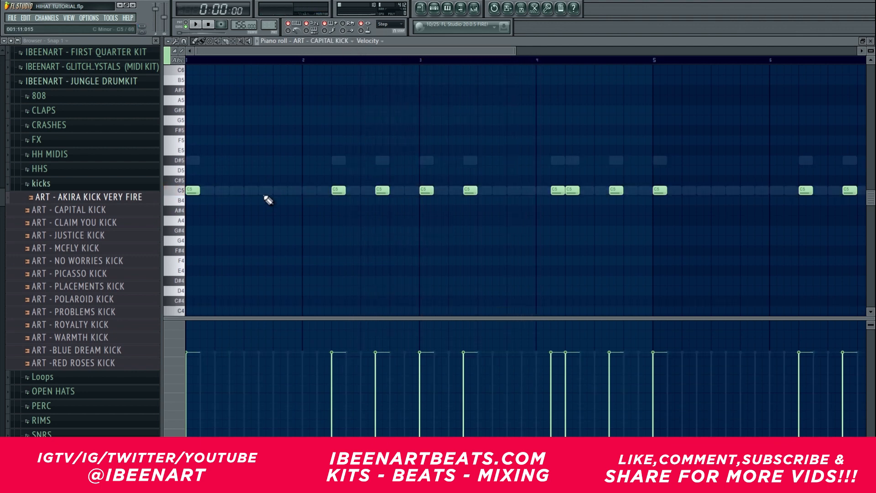
# - Try extra kick notes on beat 3 of bar 1 and in bar 2, play them, and remove them
pyautogui.click(251, 190)
pyautogui.press('space')
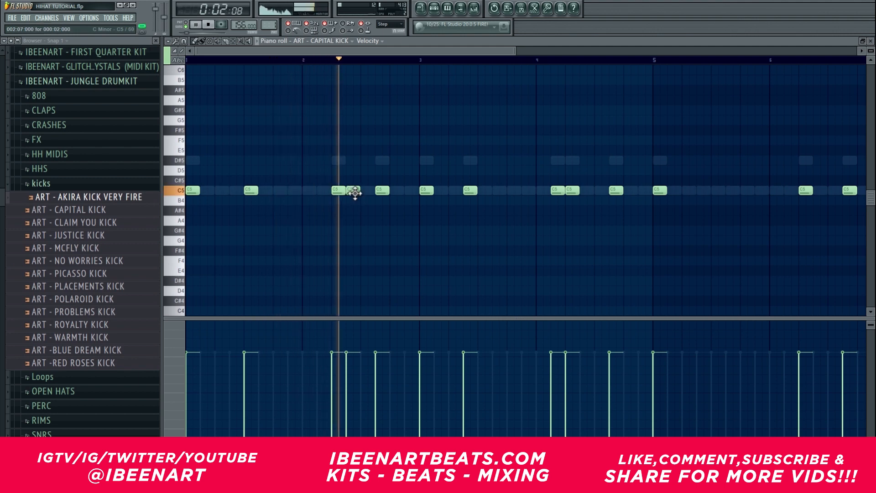
pyautogui.rightClick(251, 189)
pyautogui.press('space')
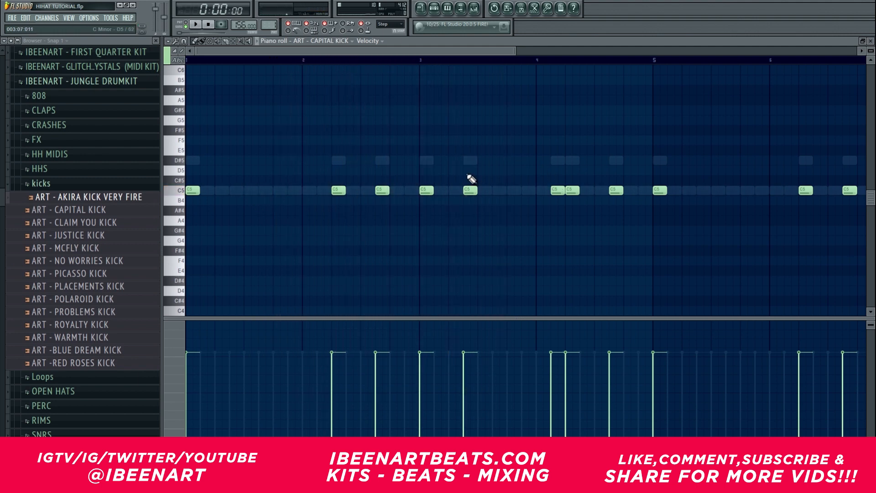
# - Try a short kick note slightly before beat 3 of bar 1, play it, and remove it
pyautogui.click(238, 189)
pyautogui.press('space')
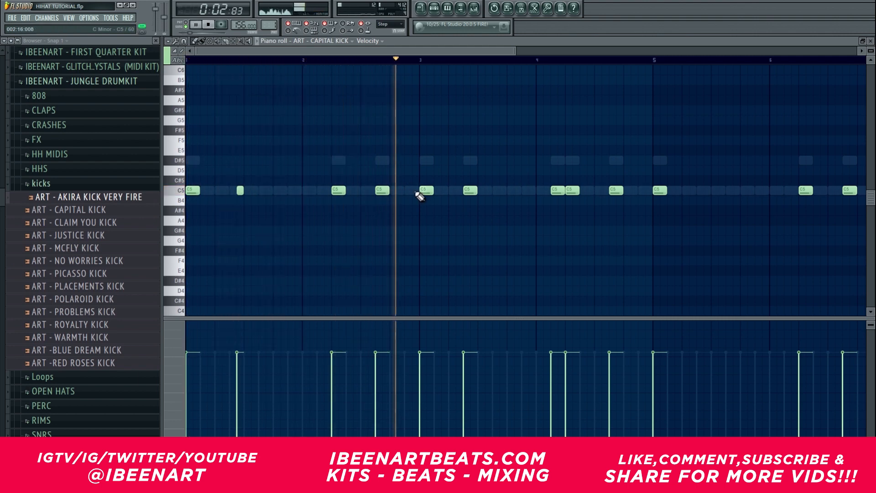
pyautogui.press('space')
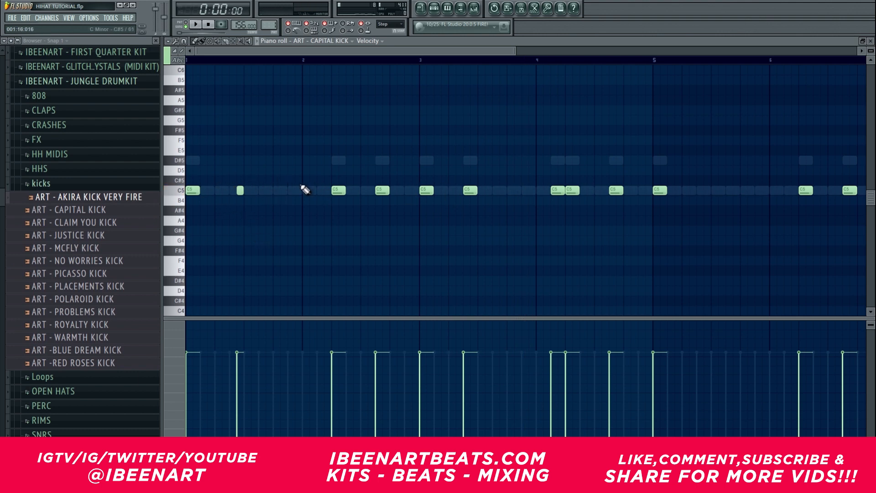
pyautogui.rightClick(240, 191)
# - Chop the ART - ALLURE HH note just before bar 2's first kick into four short hits
pyautogui.rightClick(191, 160)
pyautogui.rightClick(191, 161)
pyautogui.keyDown('ctrl'); pyautogui.click(325, 189); pyautogui.keyUp('ctrl')
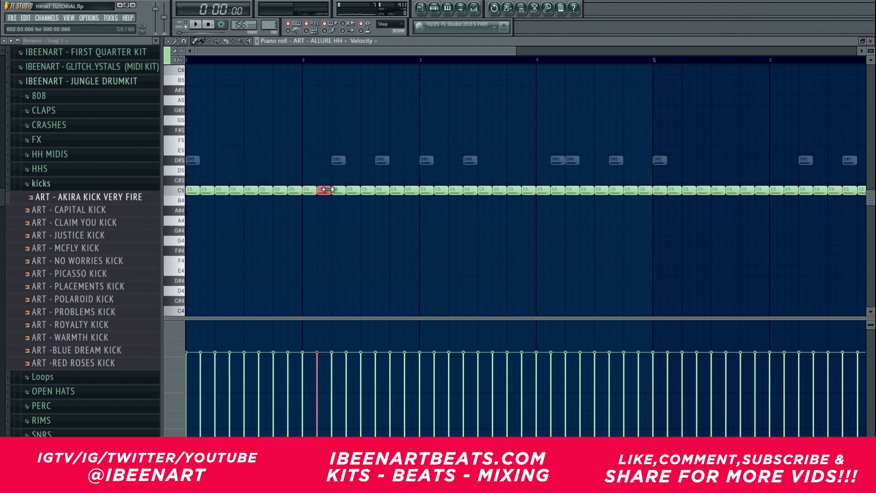
pyautogui.hotkey('alt', 'u')
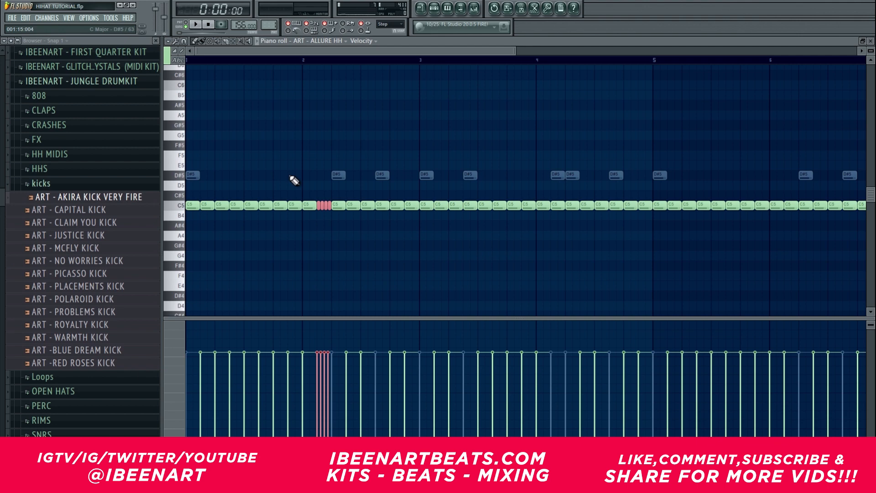
# - Place F4 notes on beat 3 of bars 1 to 4 below the hi-hats
pyautogui.scroll(-2, 244, 185)
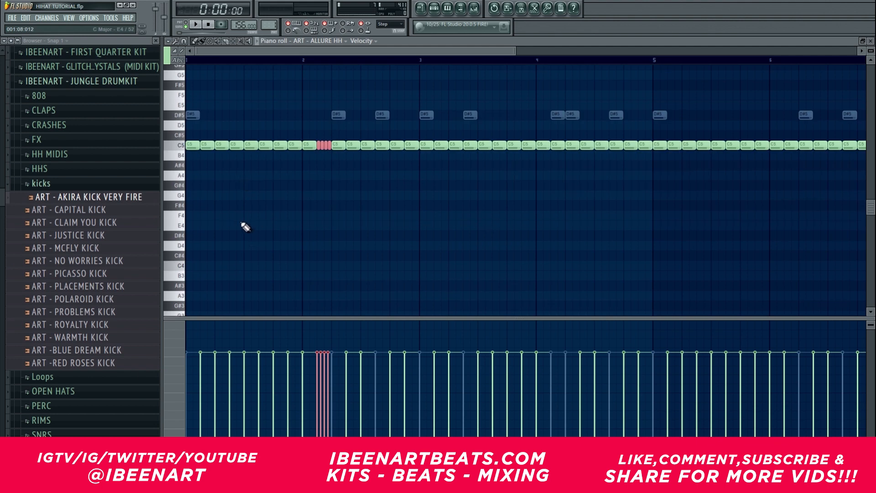
pyautogui.click(250, 215)
pyautogui.click(367, 215)
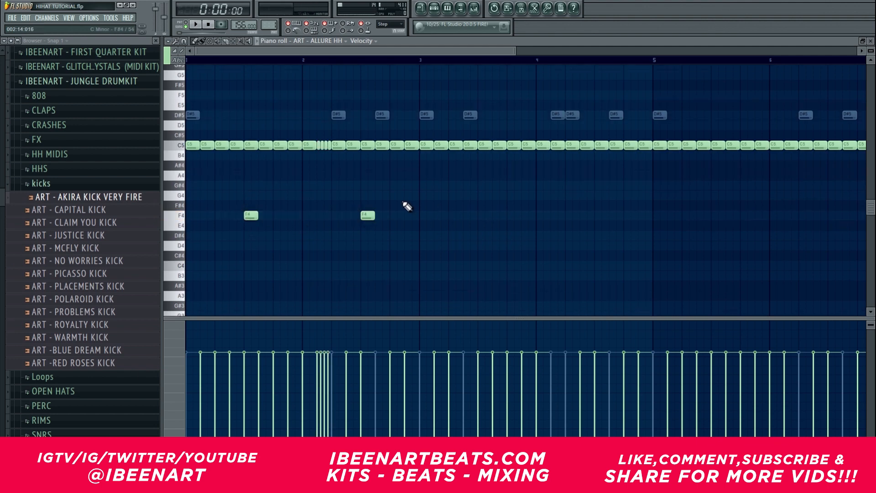
pyautogui.click(484, 215)
pyautogui.click(600, 216)
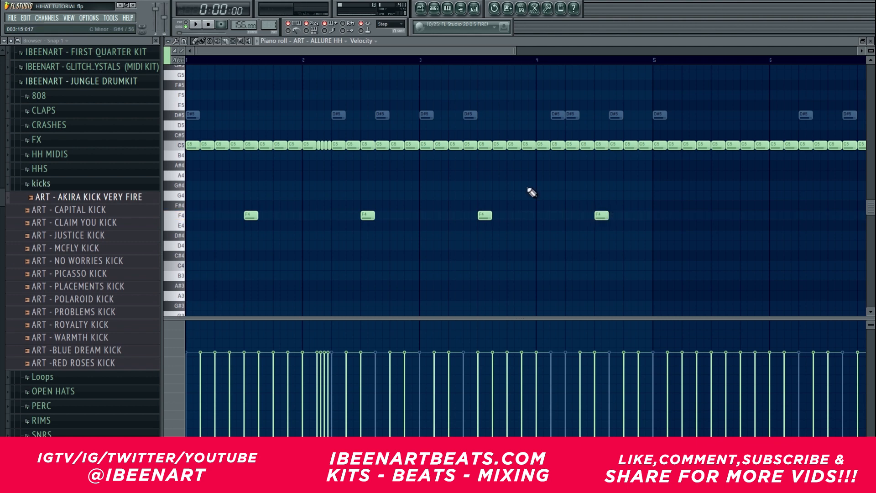
# - Remove the four F4 notes from below the hi-hats
pyautogui.rightClick(484, 215)
pyautogui.rightClick(368, 215)
pyautogui.rightClick(251, 215)
pyautogui.rightClick(602, 216)
pyautogui.hotkey('ctrl', 'z')
pyautogui.moveTo(654, 61); pyautogui.dragTo(231, 138)
pyautogui.keyDown('ctrl'); pyautogui.rightClick(350, 185); pyautogui.keyUp('ctrl')
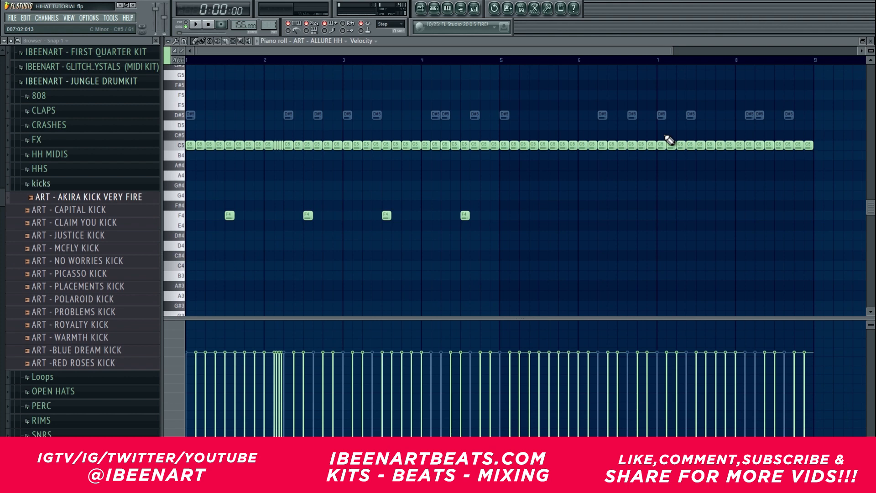
pyautogui.hotkey('ctrl', 'z')
# - Chop the last C5 hi-hat note of bar 2 into four hits leading into the bar 3 kick, and play the pattern
pyautogui.keyDown('ctrl'); pyautogui.click(308, 146); pyautogui.keyUp('ctrl')
pyautogui.hotkey('ctrl', 'u')
pyautogui.scroll(2, 346, 177)
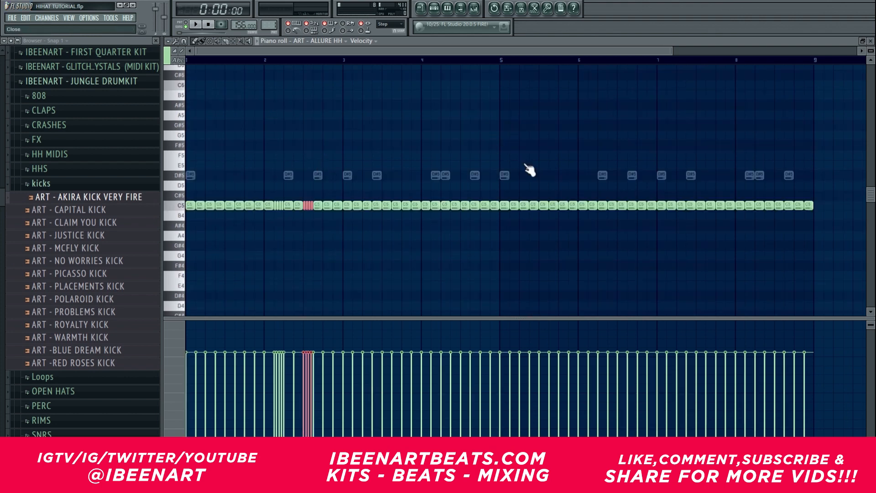
pyautogui.moveTo(309, 206); pyautogui.dragTo(338, 206)
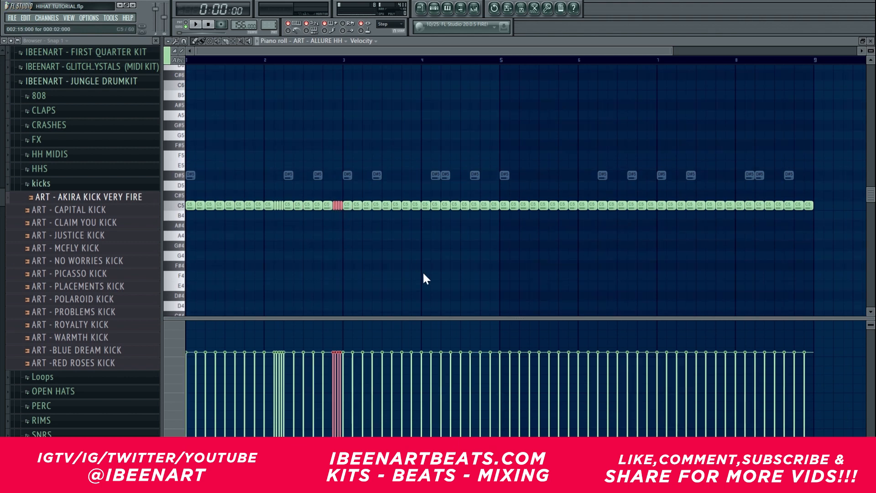
pyautogui.keyDown('ctrl'); pyautogui.click(389, 274); pyautogui.keyUp('ctrl')
pyautogui.press('space')
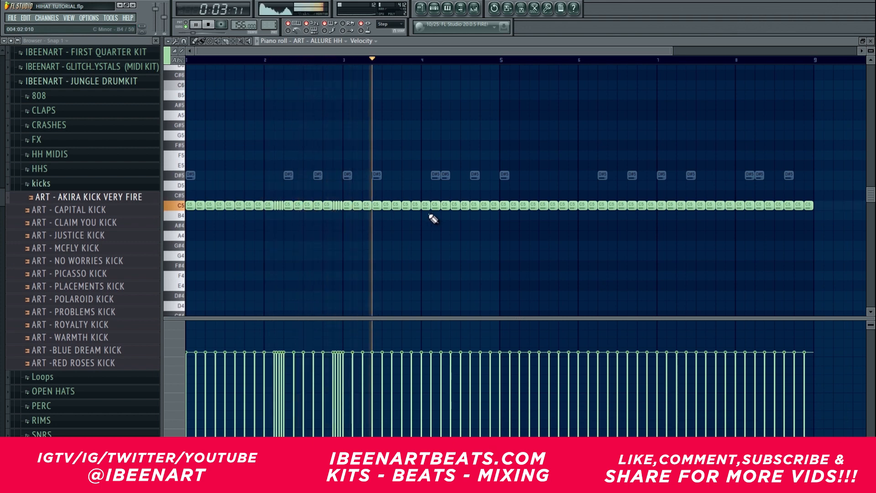
# - Chop the last C5 hi-hat of bar 4 into four hits and clear all notes from bars 5 to 8
pyautogui.keyDown('ctrl'); pyautogui.click(445, 206); pyautogui.keyUp('ctrl')
pyautogui.keyDown('ctrl'); pyautogui.click(464, 207); pyautogui.keyUp('ctrl')
pyautogui.keyDown('ctrl'); pyautogui.click(491, 206); pyautogui.keyUp('ctrl')
pyautogui.hotkey('ctrl', 'u')
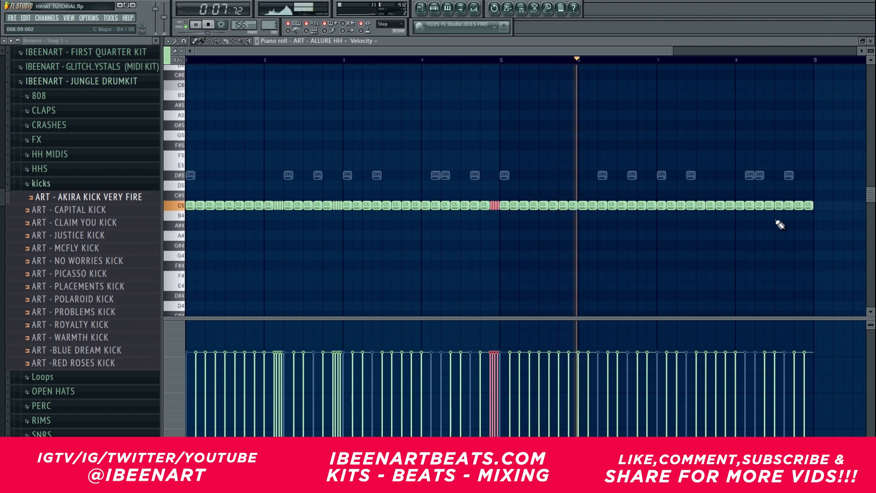
pyautogui.moveTo(815, 231); pyautogui.dragTo(502, 151)
pyautogui.press('Delete')
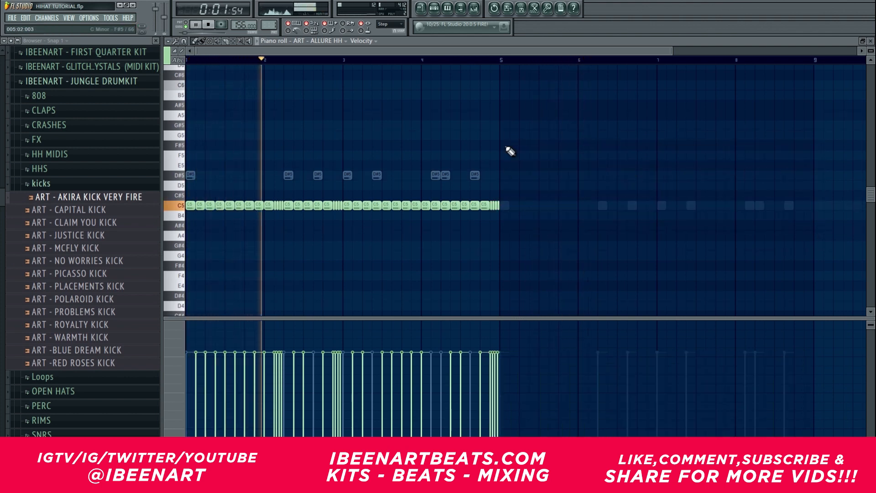
# - Restore bar 2's last C5 hi-hat to a single note and chop the hi-hat just before bar 3's second kick into four hits
pyautogui.press('space')
pyautogui.press('space')
pyautogui.hotkey('ctrl', 'z')
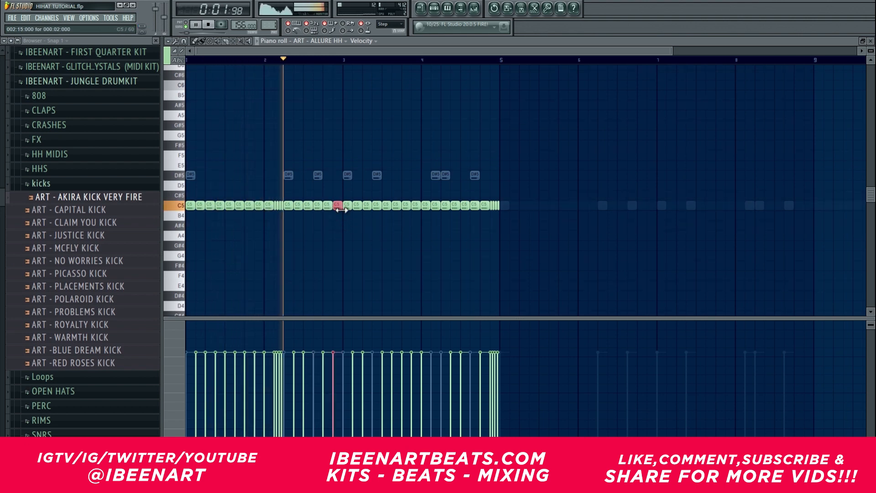
pyautogui.keyDown('ctrl'); pyautogui.click(368, 206); pyautogui.keyUp('ctrl')
pyautogui.hotkey('ctrl', 'u')
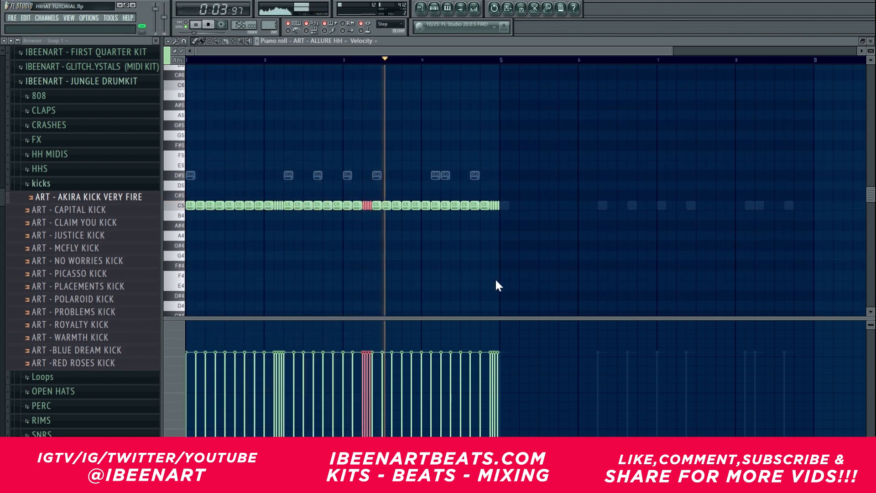
# - Chop the hi-hat just before bar 4's last kick into four hits and lower the hi-hat on bar 3's second kick to B4
pyautogui.keyDown('ctrl'); pyautogui.click(464, 206); pyautogui.keyUp('ctrl')
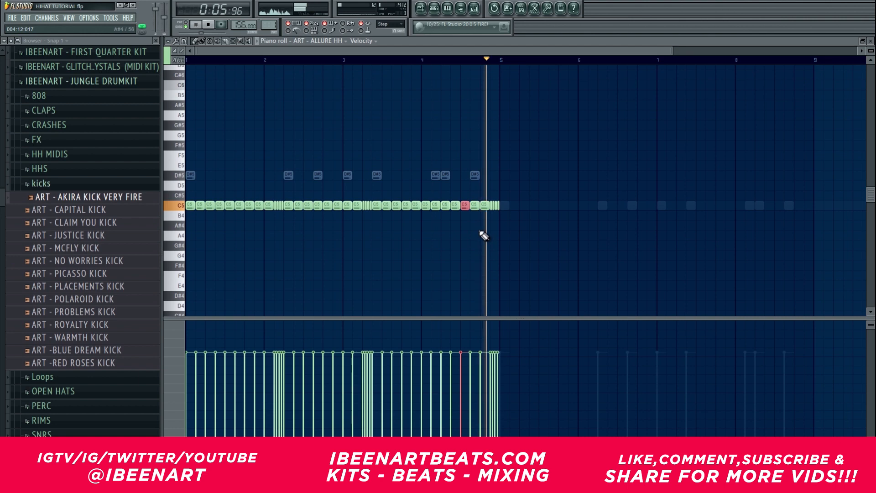
pyautogui.hotkey('ctrl', 'u')
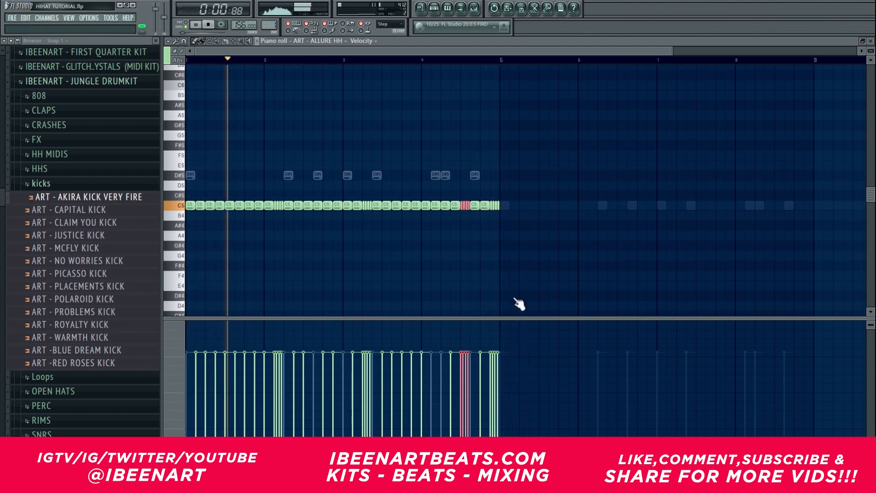
pyautogui.moveTo(376, 206); pyautogui.dragTo(377, 215)
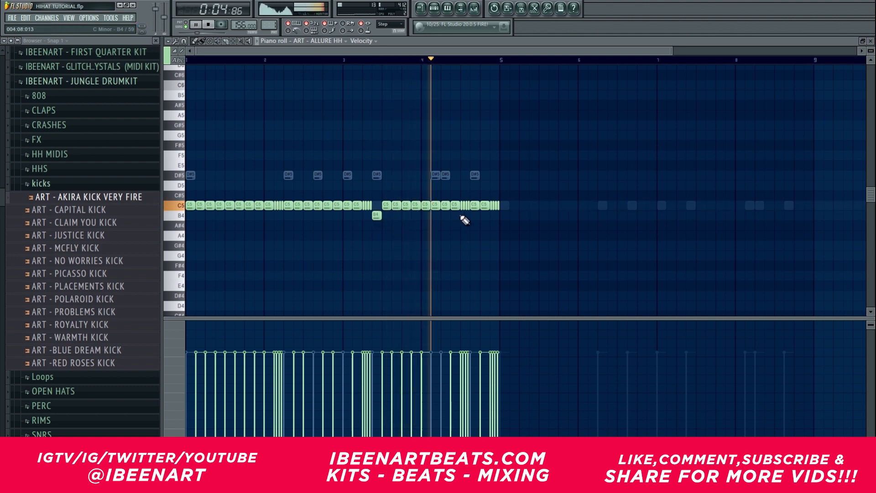
# - Duplicate the four-bar hi-hat and kick pattern into bars 5 to 8 and deselect the notes
pyautogui.hotkey('ctrl', 'b')
pyautogui.hotkey('ctrl', 'd')
pyautogui.hotkey('ctrl', 'z')
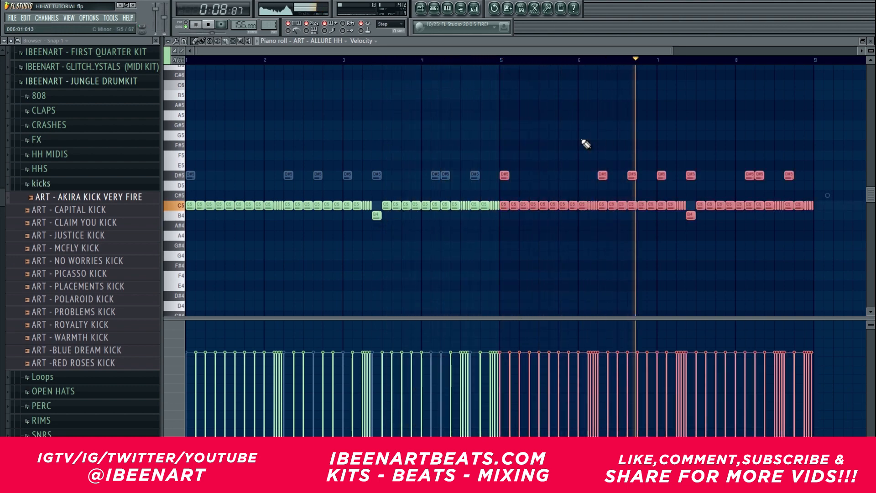
pyautogui.hotkey('ctrl', 'd')
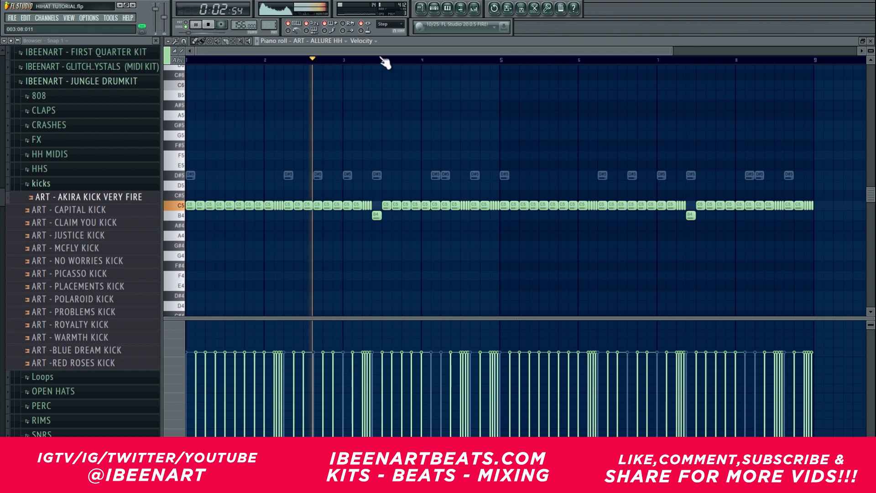
# - Lower the B4 hi-hat of bar 3 to A4 and add two more A4 notes directly after it
pyautogui.scroll(3, 384, 62)
pyautogui.click(352, 216)
pyautogui.press('space')
pyautogui.moveTo(350, 215); pyautogui.dragTo(362, 237)
pyautogui.click(375, 236)
pyautogui.press('space')
pyautogui.click(485, 235)
pyautogui.moveTo(492, 235); pyautogui.dragTo(440, 235)
pyautogui.press('space')
pyautogui.press('space')
pyautogui.rightClick(440, 235)
pyautogui.click(464, 235)
pyautogui.rightClick(474, 237)
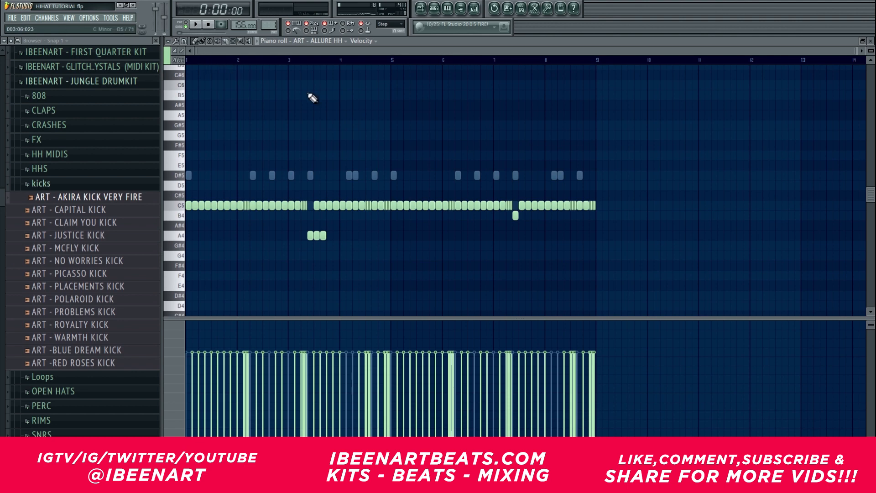
pyautogui.scroll(2, 402, 104)
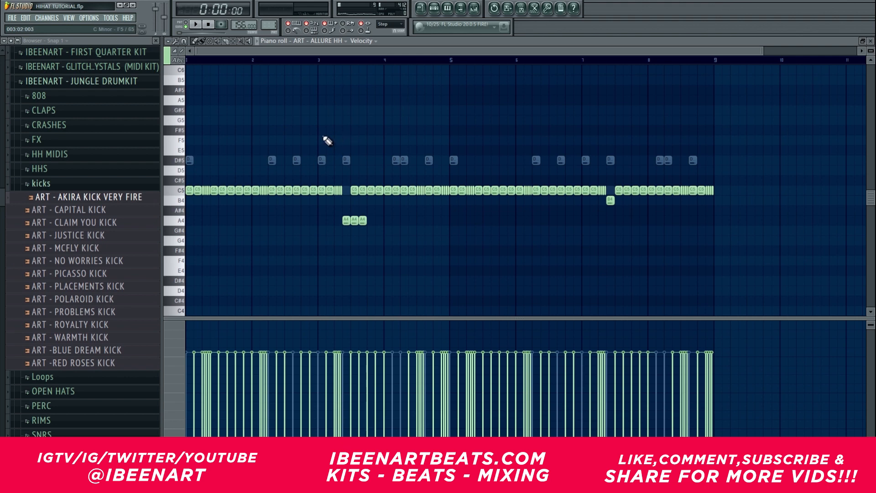
# - Delete all hi-hat and kick guide notes from the pattern
pyautogui.moveTo(739, 285); pyautogui.dragTo(205, 134)
pyautogui.press('Delete')
pyautogui.rightClick(189, 161)
# - Fill bars 1 to 8 with evenly spaced C5 hi-hats, one every two steps
pyautogui.hotkey('ctrl', 'b')
pyautogui.hotkey('ctrl', 'b')
pyautogui.hotkey('ctrl', 'b')
pyautogui.hotkey('ctrl', 'b')
pyautogui.keyDown('ctrl'); pyautogui.click(373, 220); pyautogui.keyUp('ctrl')
pyautogui.hotkey('ctrl', 'b')
pyautogui.hotkey('ctrl', 'b')
pyautogui.hotkey('ctrl', 'b')
pyautogui.hotkey('ctrl', 'b')
pyautogui.hotkey('ctrl', 'b')
pyautogui.moveTo(694, 190); pyautogui.dragTo(654, 193)
pyautogui.hotkey('ctrl', 'b')
pyautogui.hotkey('ctrl', 'd')
# - Place four-step E5 guide notes on beats 2 and 4 of bars 1 to 4
pyautogui.scroll(5, 247, 79)
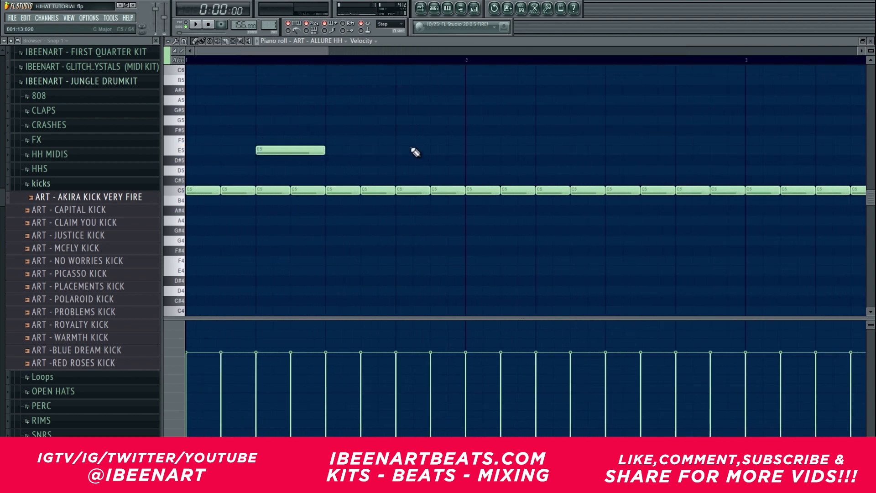
pyautogui.scroll(-5, 356, 49)
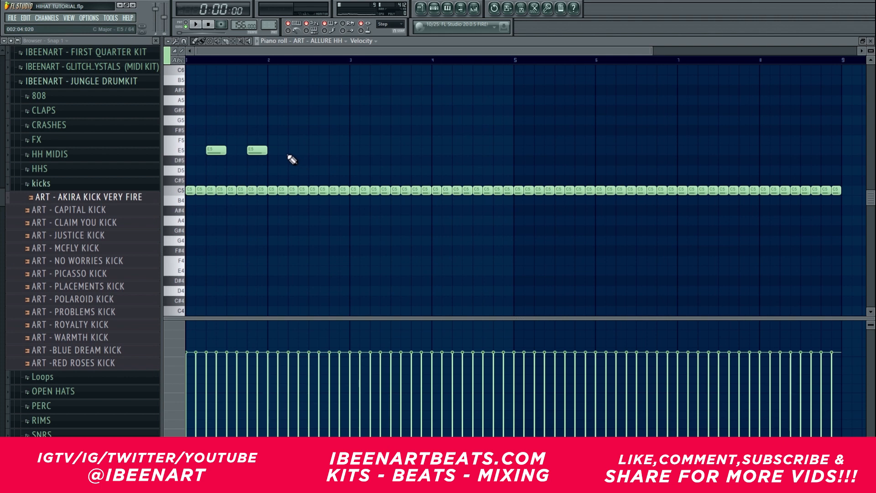
pyautogui.moveTo(285, 156); pyautogui.dragTo(201, 134)
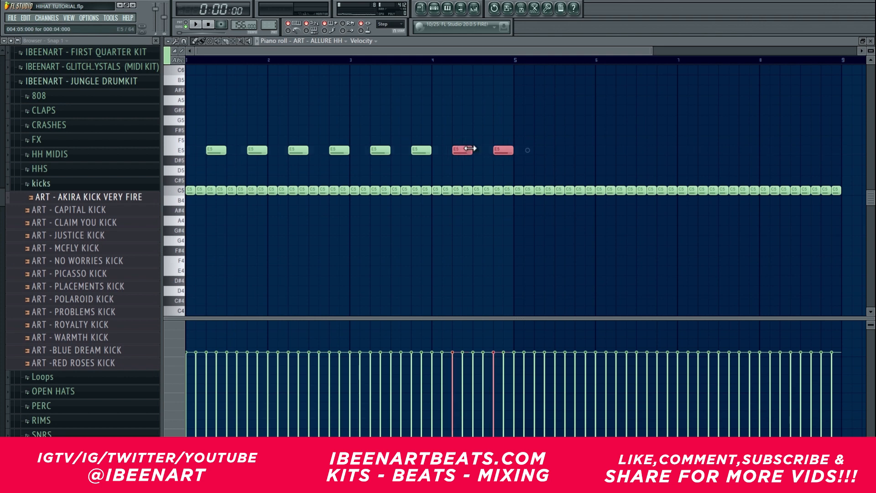
# - Move the E5 guide notes down to C#4 and play the pattern
pyautogui.moveTo(449, 160); pyautogui.dragTo(215, 136)
pyautogui.hotkey('ctrl', 'Down')
pyautogui.hotkey('ctrl', 'Down')
pyautogui.hotkey('ctrl', 'Up')
pyautogui.press('Down')
pyautogui.press('Down')
pyautogui.press('Down')
pyautogui.click(452, 176)
pyautogui.press('space')
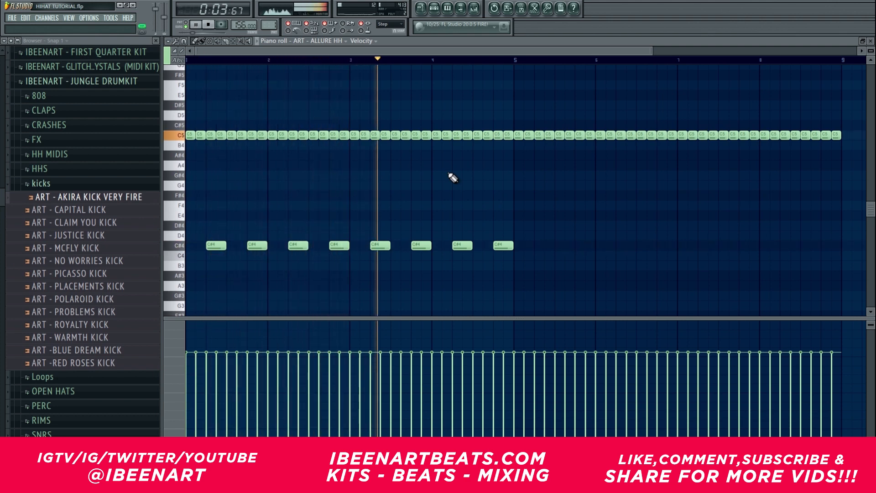
# - Copy the C#4 guide notes into bars 5 to 8 and raise the whole row to E5
pyautogui.moveTo(548, 247)
pyautogui.mouseDown()
pyautogui.moveTo(223, 250)
pyautogui.moveTo(636, 243)
pyautogui.moveTo(546, 244)
pyautogui.mouseUp()
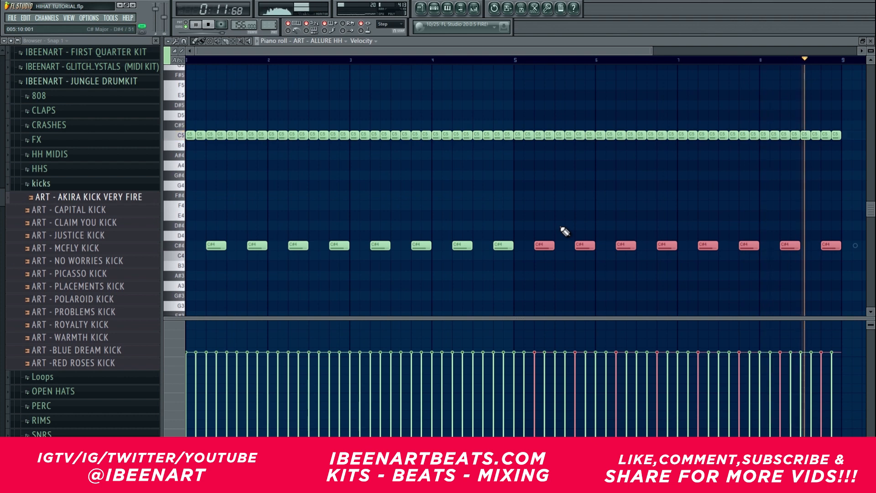
pyautogui.press('space')
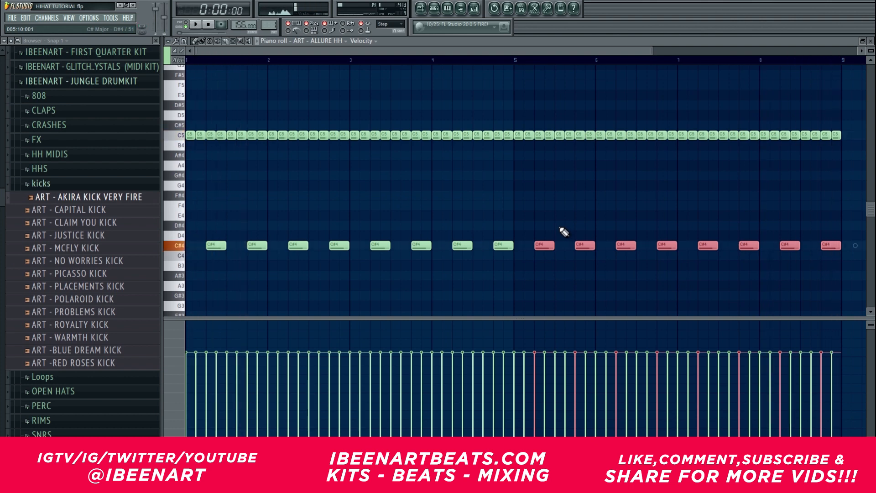
pyautogui.keyDown('ctrl'); pyautogui.click(177, 247); pyautogui.keyUp('ctrl')
pyautogui.hotkey('ctrl', 'Up')
pyautogui.hotkey('shift', 'Up')
pyautogui.hotkey('shift', 'Up')
pyautogui.hotkey('shift', 'Up')
pyautogui.hotkey('ctrl', 'd')
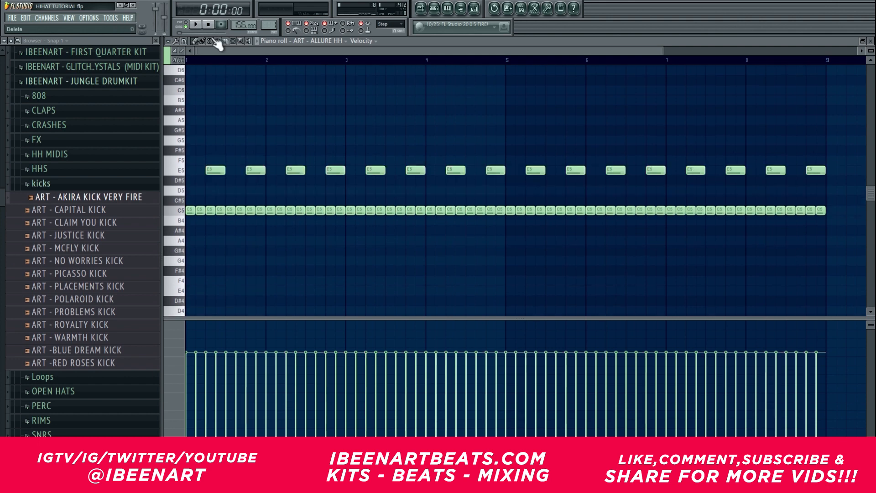
# - Mute the E5 guide notes and chop the C5 hi-hat on beat 2 of bar 1 into four hits
pyautogui.click(179, 173)
pyautogui.scroll(3, 206, 59)
pyautogui.hotkey('ctrl', 'u')
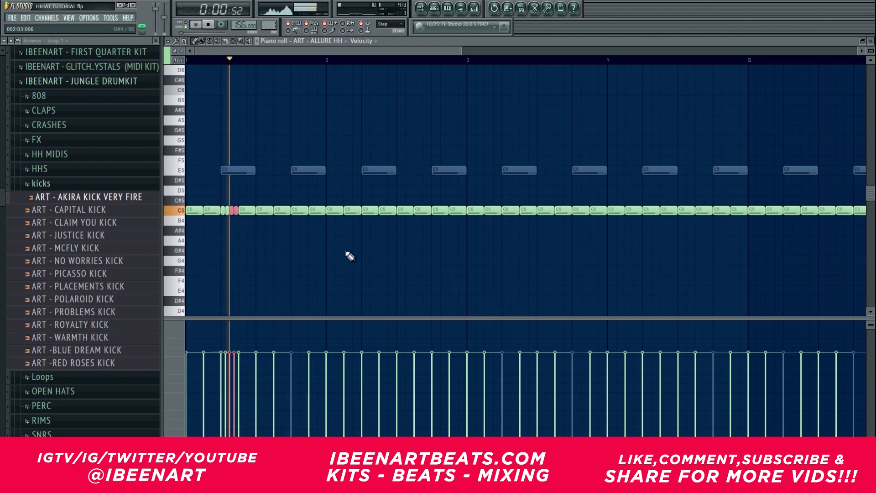
# - Chop the last C5 hi-hat of bar 2 and the one on beat 2 of bar 3 into four hits each
pyautogui.keyDown('ctrl'); pyautogui.click(457, 211); pyautogui.keyUp('ctrl')
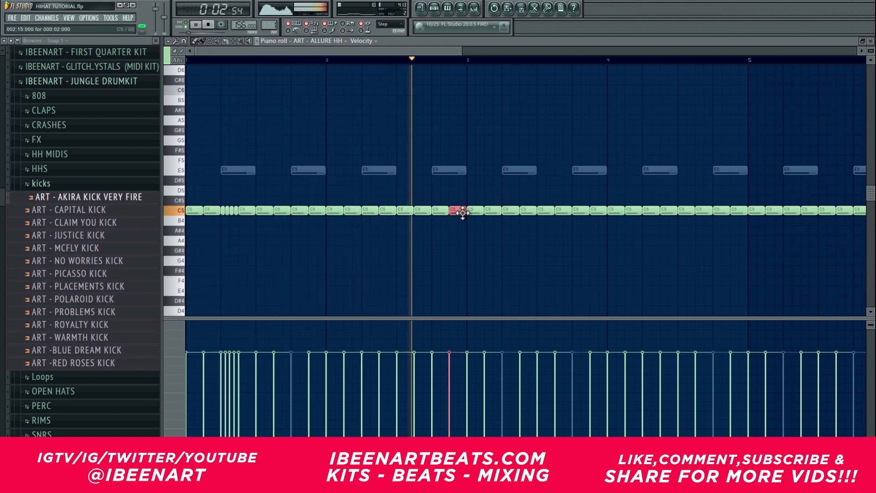
pyautogui.hotkey('ctrl', 'u')
pyautogui.hotkey('ctrl', 'u')
pyautogui.keyDown('ctrl'); pyautogui.click(510, 211); pyautogui.keyUp('ctrl')
pyautogui.hotkey('ctrl', 'u')
pyautogui.hotkey('ctrl', 'u')
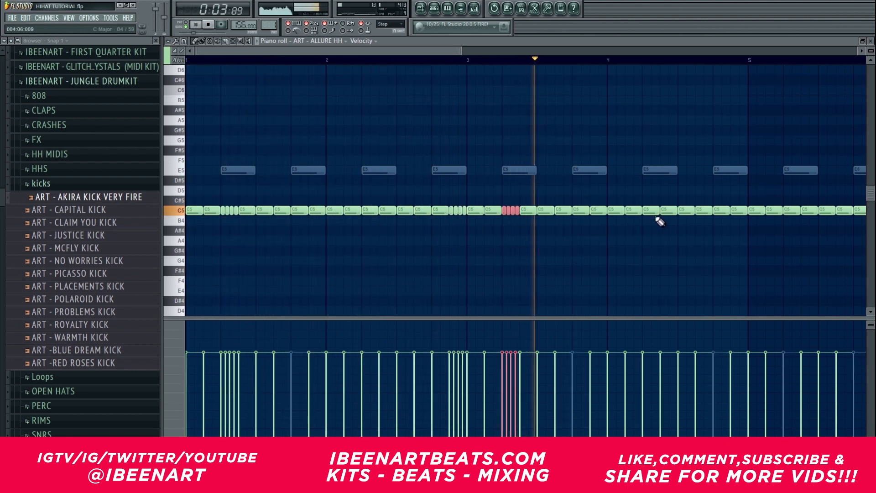
# - Chop bar 4's C5 hi-hats just before beat 3 and on beat 4 into four hits each
pyautogui.keyDown('ctrl'); pyautogui.click(668, 210); pyautogui.keyUp('ctrl')
pyautogui.hotkey('ctrl', 'u')
pyautogui.hotkey('ctrl', 'u')
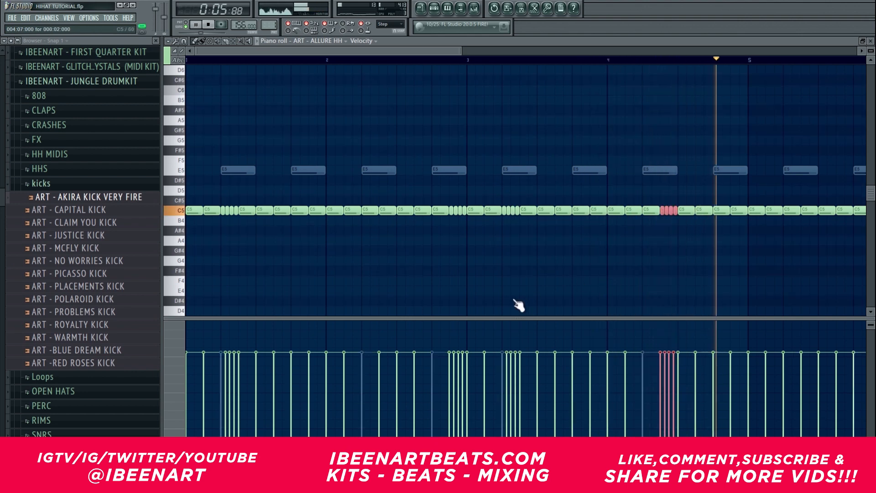
pyautogui.moveTo(736, 211); pyautogui.dragTo(720, 212)
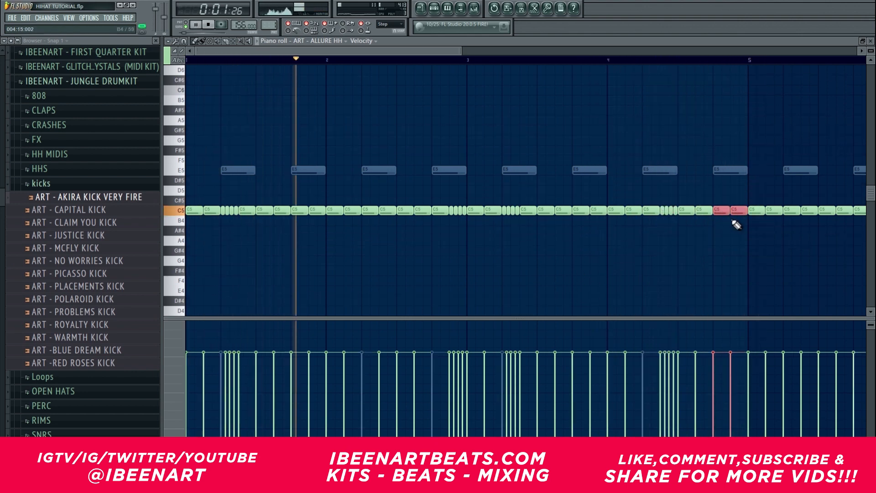
pyautogui.keyDown('ctrl'); pyautogui.click(723, 213); pyautogui.keyUp('ctrl')
pyautogui.hotkey('ctrl', 'u')
pyautogui.hotkey('ctrl', 'u')
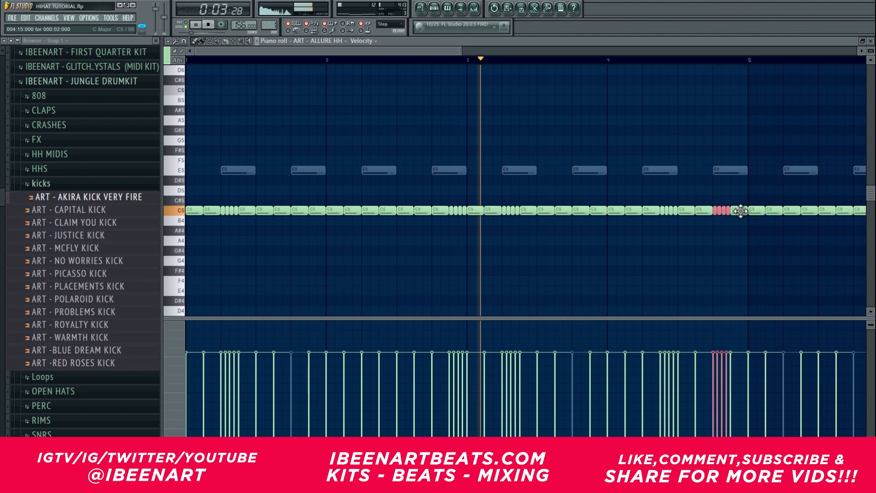
# - Chop the last C5 hi-hat of bar 4 into four hits and lower that roll to A#4
pyautogui.keyDown('ctrl'); pyautogui.click(741, 212); pyautogui.keyUp('ctrl')
pyautogui.hotkey('ctrl', 'u')
pyautogui.hotkey('ctrl', 'u')
pyautogui.hotkey('shift', 'Down')
pyautogui.hotkey('shift', 'Down')
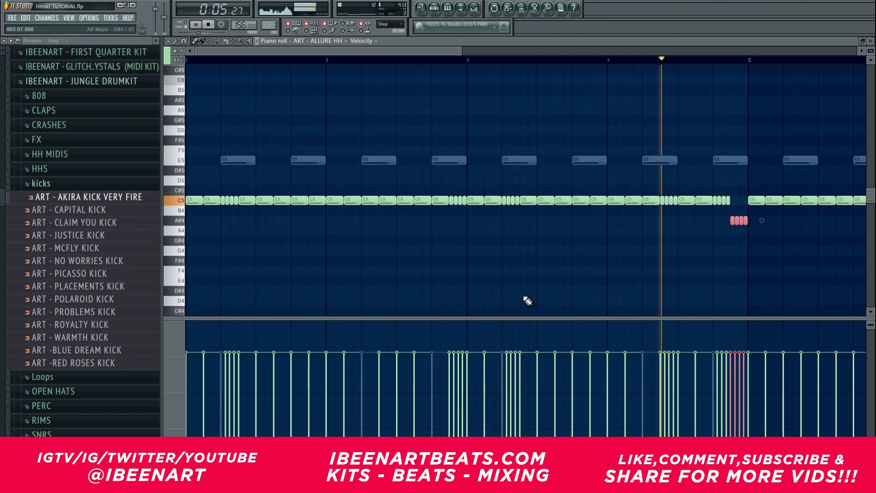
# - Replace the notes in bars 5 to 8 with a copy of bars 1 to 4
pyautogui.keyDown('ctrl'); pyautogui.click(679, 272); pyautogui.keyUp('ctrl')
pyautogui.scroll(-2, 685, 247)
pyautogui.moveTo(841, 219); pyautogui.dragTo(518, 121)
pyautogui.press('Delete')
pyautogui.hotkey('ctrl', 'b')
pyautogui.keyDown('ctrl'); pyautogui.click(576, 137); pyautogui.keyUp('ctrl')
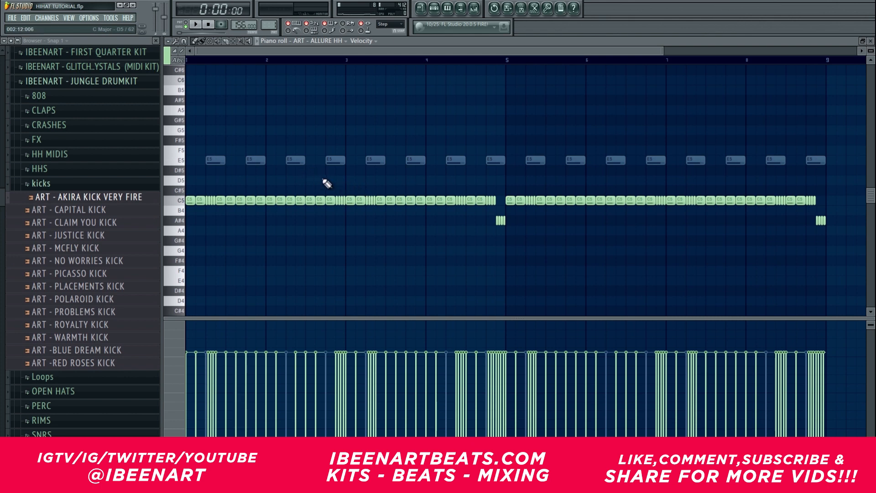
# - Chop the C5 hi-hat on beat 3 of bar 2 into four hits, undoing the chop of the neighbouring note
pyautogui.scroll(3, 334, 51)
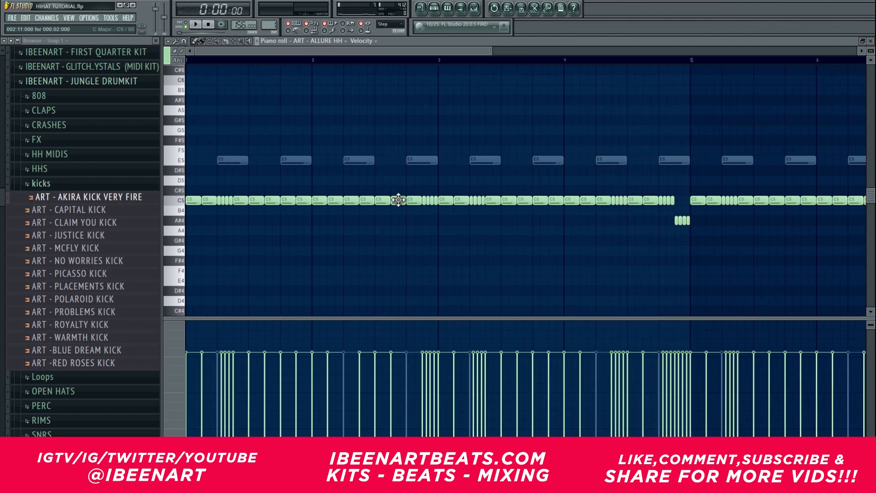
pyautogui.hotkey('ctrl', 'u')
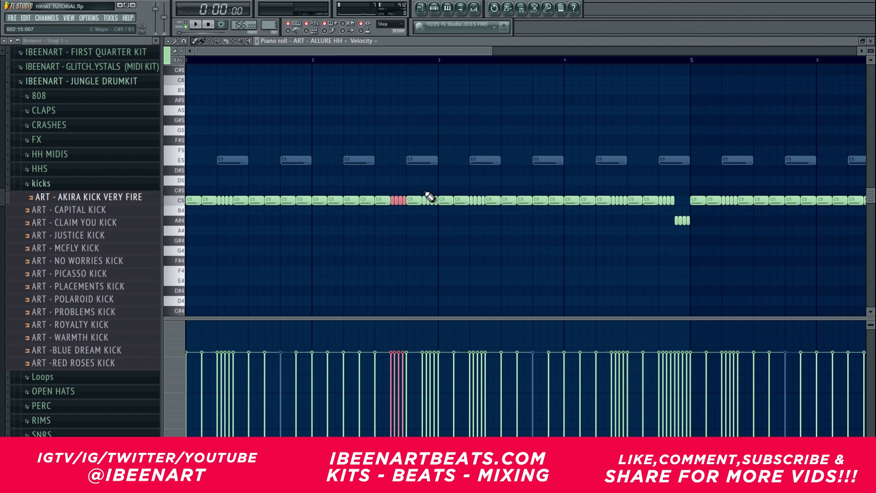
pyautogui.hotkey('ctrl', 'z')
pyautogui.hotkey('ctrl', 'u')
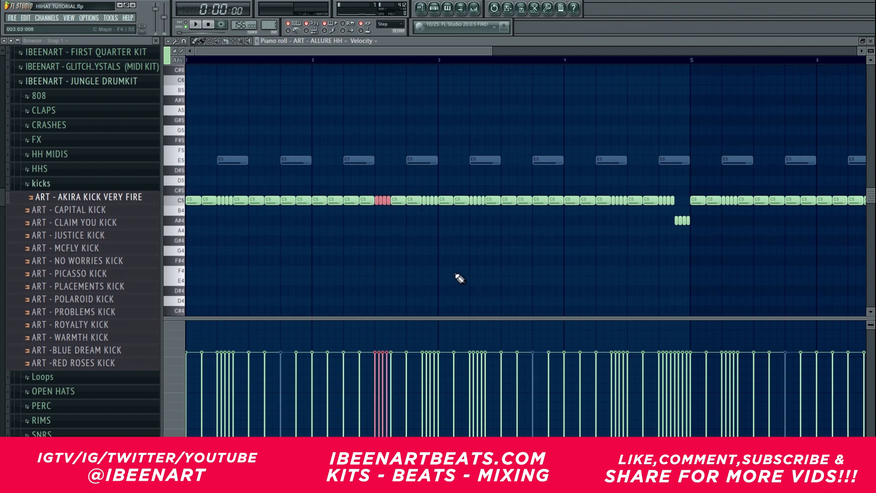
# - Play the pattern and chop the C5 hi-hat just before beat 4 of bar 4 into four hits
pyautogui.press('space')
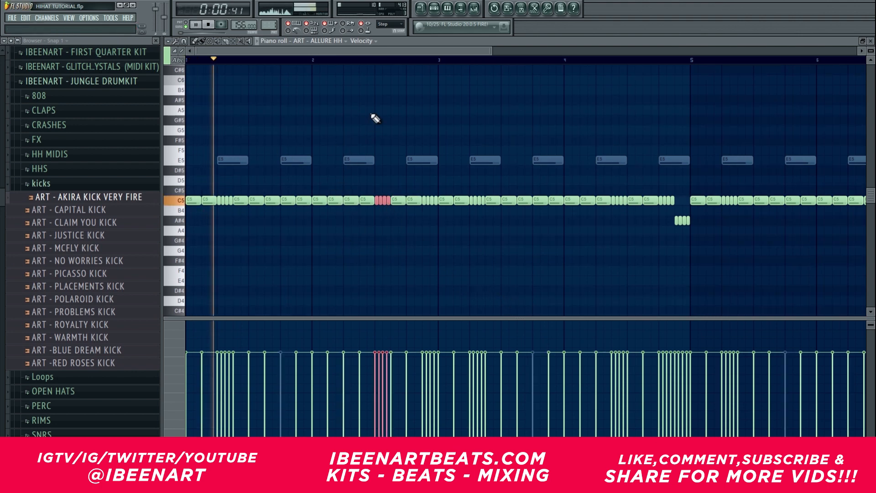
pyautogui.click(651, 201)
pyautogui.hotkey('ctrl', 'u')
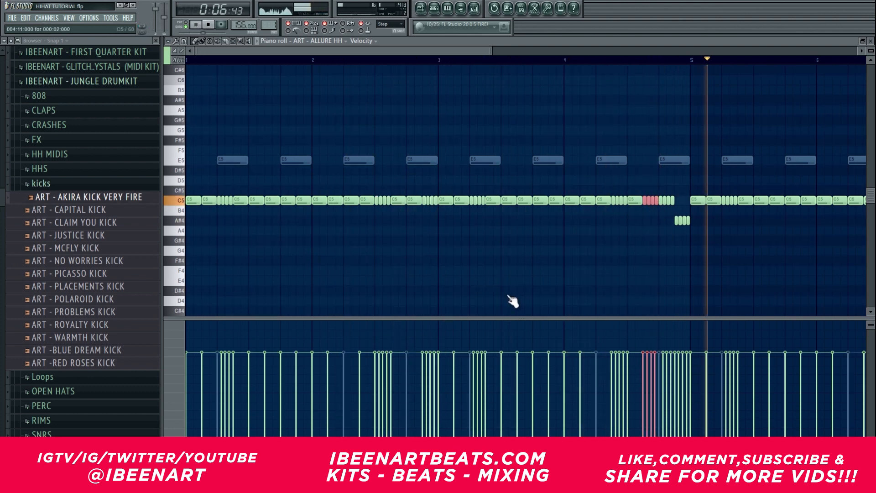
# - Chop the C5 hi-hats on beat 3 of bar 7 and just before beat 2 of bar 8 into four hits each
pyautogui.scroll(-2, 593, 229)
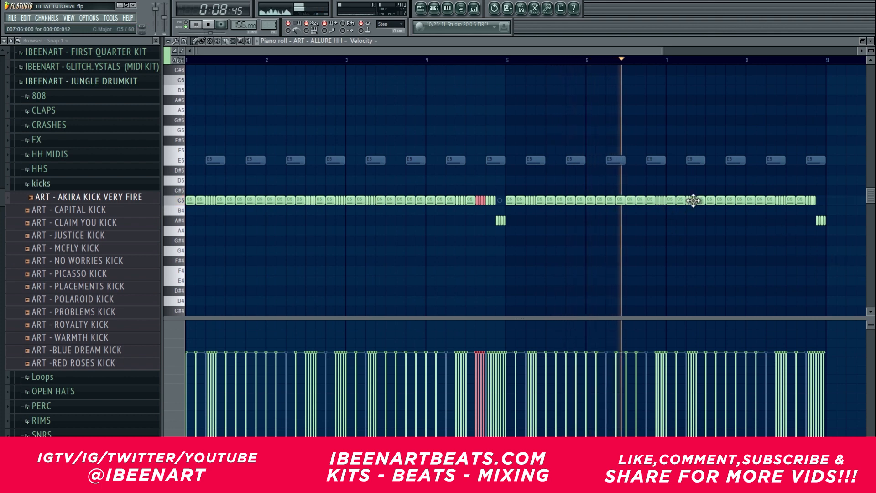
pyautogui.click(708, 200)
pyautogui.hotkey('ctrl', 'u')
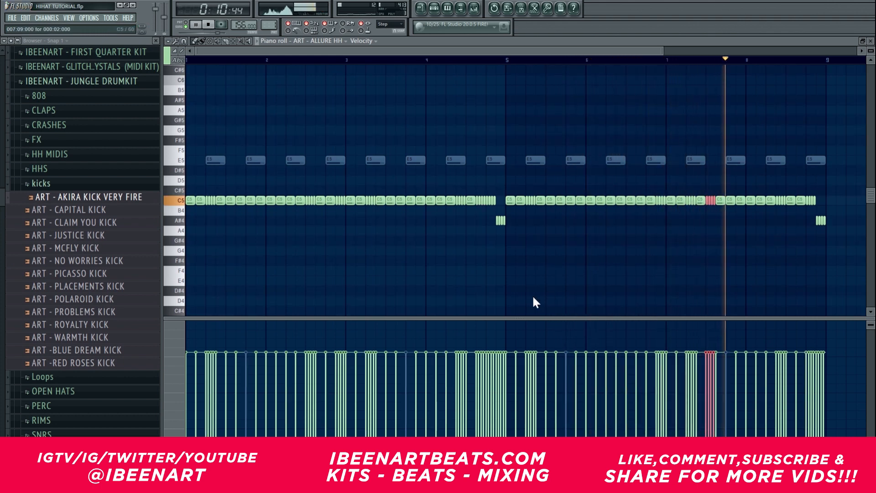
pyautogui.click(769, 201)
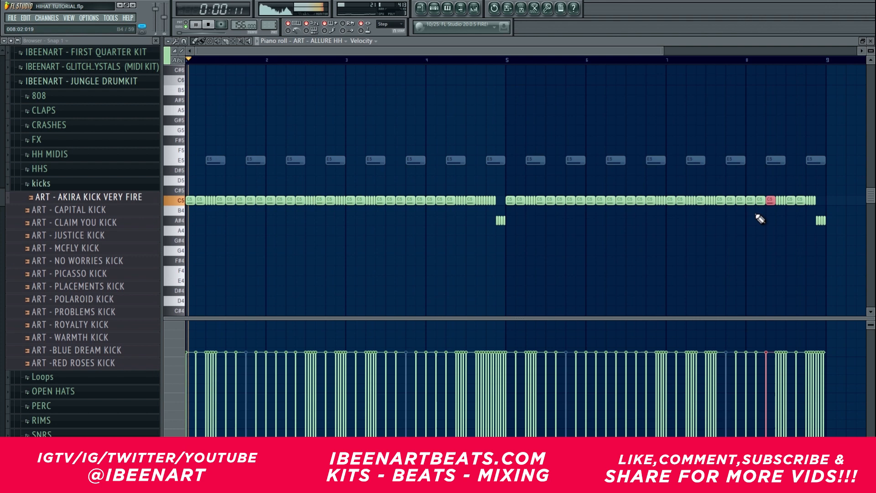
pyautogui.hotkey('ctrl', 'u')
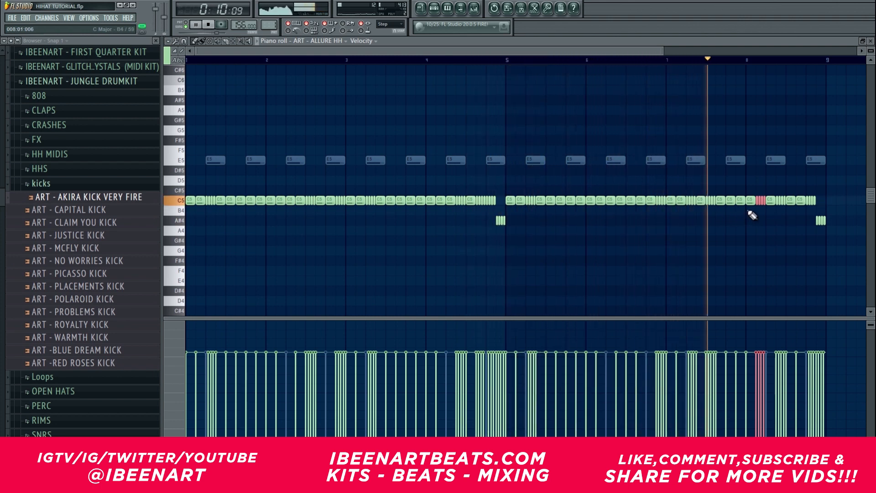
# - Undo the last chop in bar 8 and clear all hi-hat and guide notes from the piano roll
pyautogui.hotkey('ctrl', 'z')
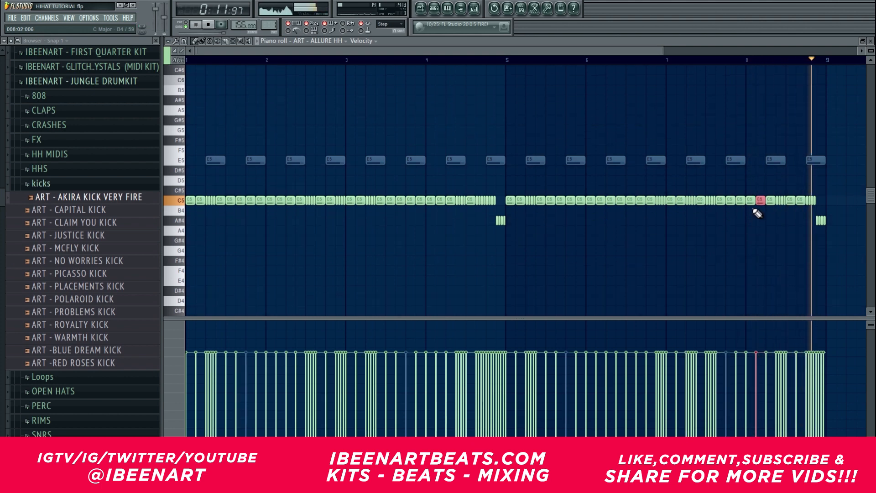
pyautogui.moveTo(834, 246); pyautogui.dragTo(515, 122)
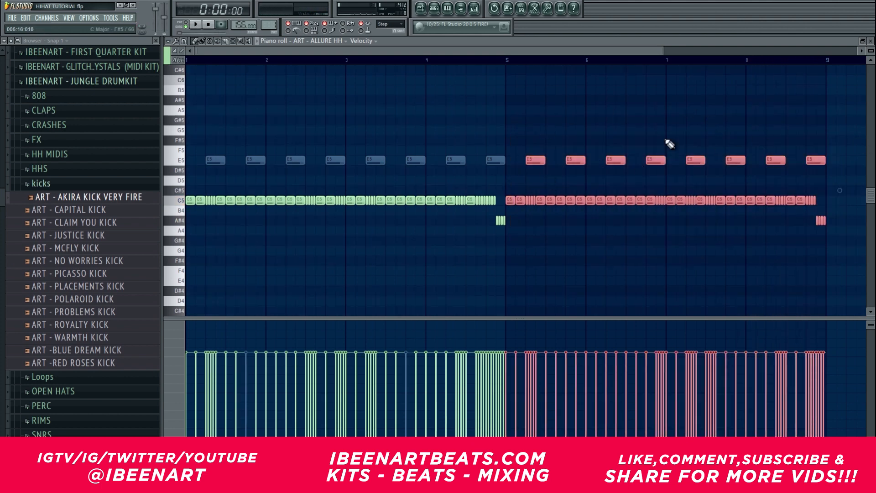
pyautogui.press('Delete')
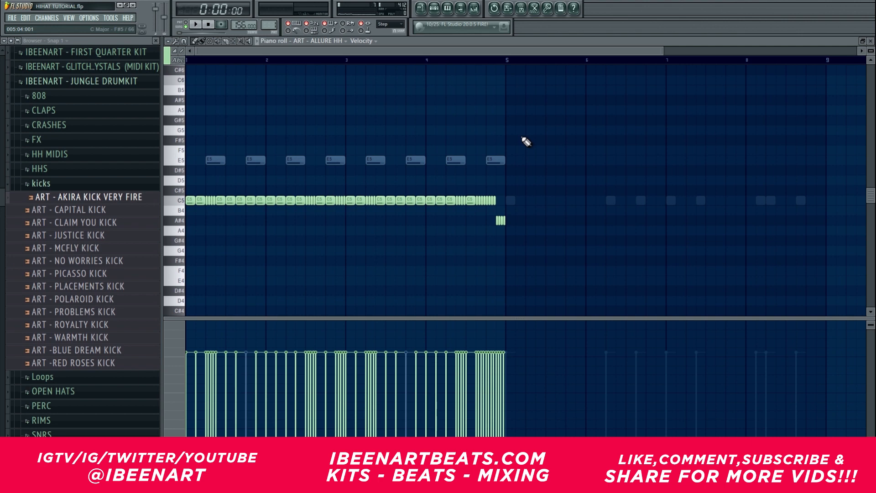
pyautogui.hotkey('ctrl', 'x')
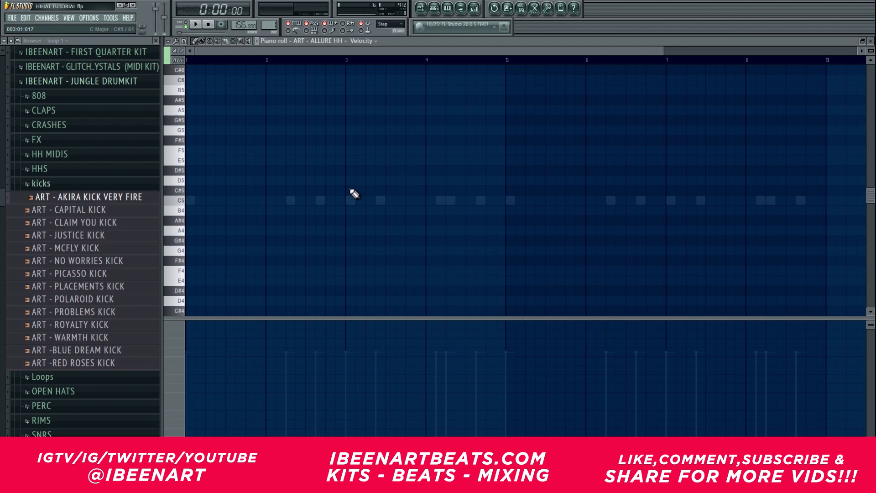
# - Place short C5 hi-hats on beat 1 and halfway through beat 2 of bar 1, then two adjoining ones up to beat 2 of bar 2
pyautogui.click(218, 201)
pyautogui.click(273, 200)
pyautogui.click(291, 201)
pyautogui.press('space')
pyautogui.press('space')
pyautogui.moveTo(275, 201); pyautogui.dragTo(283, 201)
pyautogui.press('space')
pyautogui.press('space')
pyautogui.rightClick(293, 201)
pyautogui.click(290, 202)
# - Duplicate the C5 hi-hat pattern across bars 3 to 8, with extra hits halfway through beats 3 and 4 of bar 4
pyautogui.moveTo(308, 201); pyautogui.dragTo(181, 204)
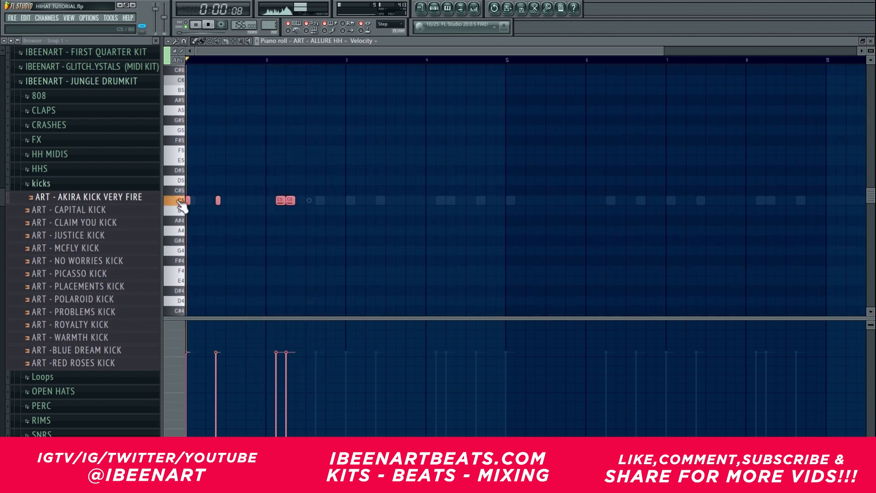
pyautogui.hotkey('ctrl', 'b')
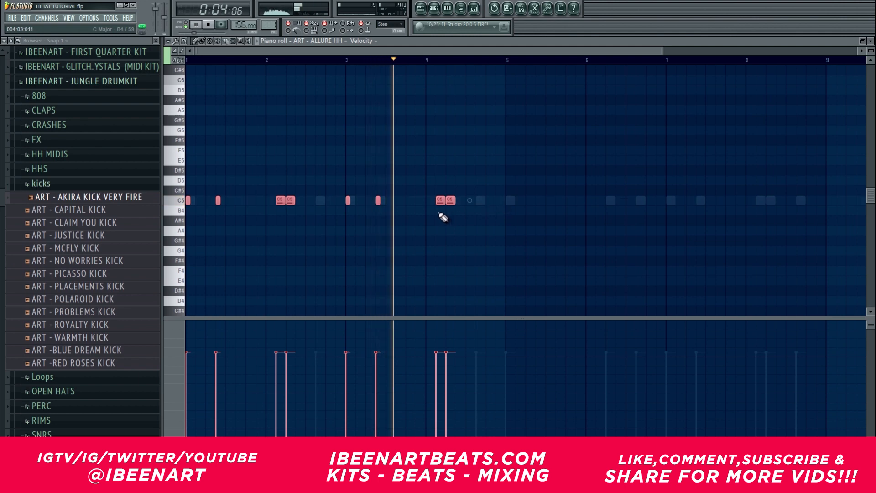
pyautogui.click(478, 201)
pyautogui.click(499, 200)
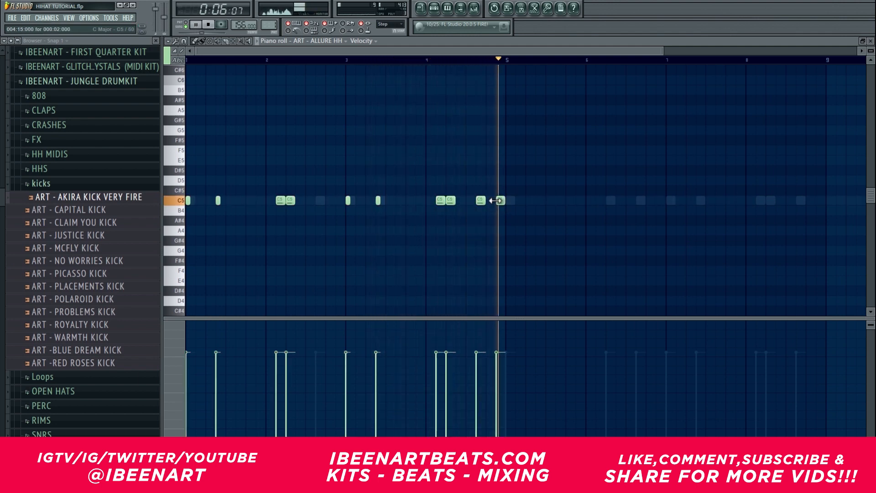
pyautogui.hotkey('ctrl', 'b')
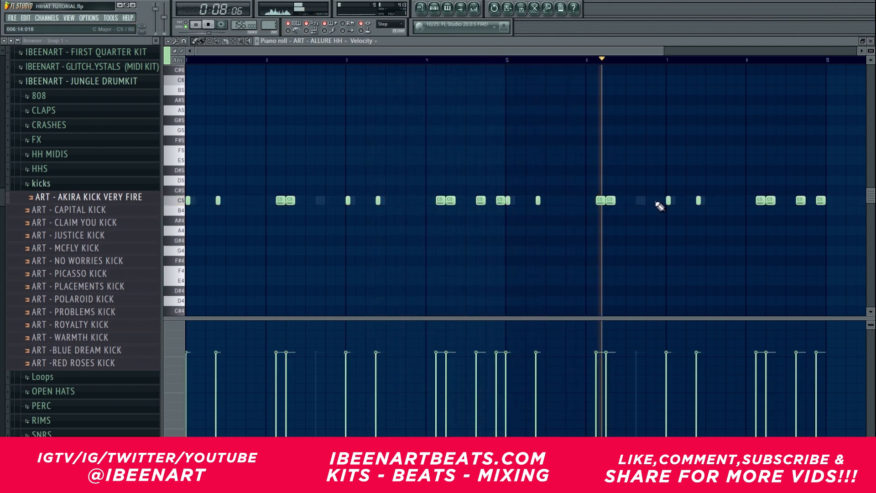
pyautogui.press('space')
# - Add a C5 hi-hat on beat 3 of bar 1 and chop it and the one on beat 2 of bar 2 into four hits each
pyautogui.click(231, 201)
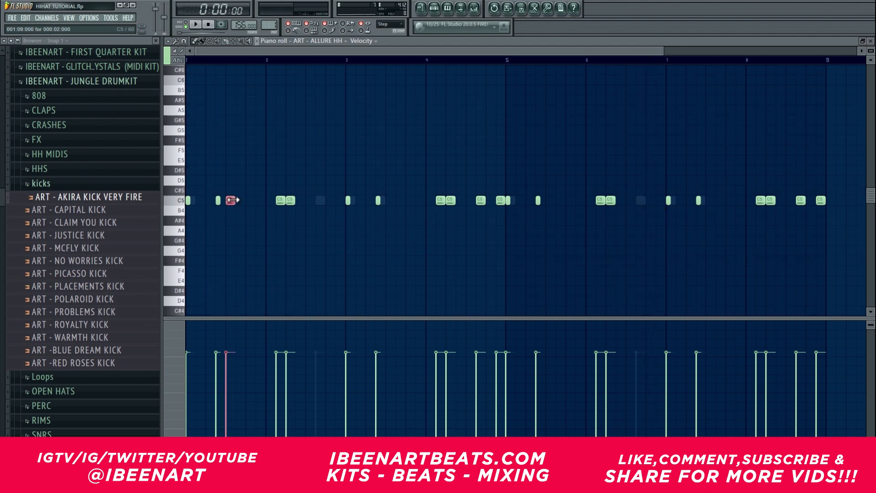
pyautogui.hotkey('alt', 'u')
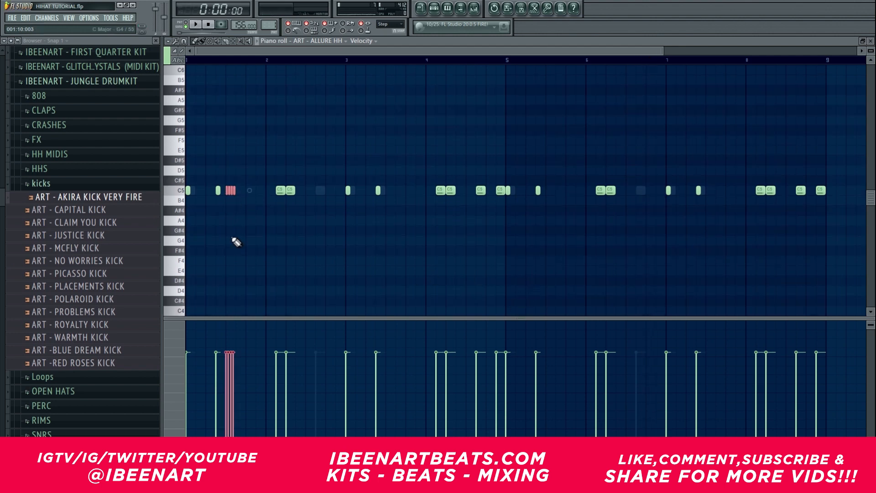
pyautogui.click(290, 190)
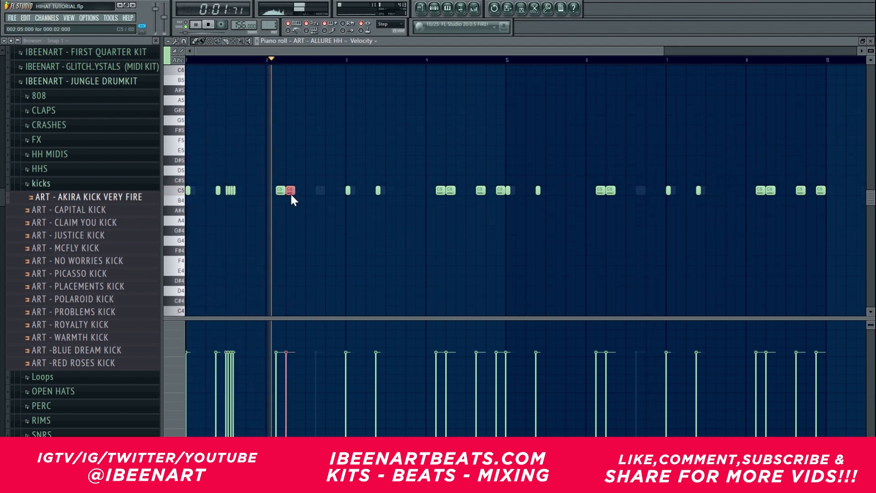
pyautogui.hotkey('alt', 'u')
# - Add a C5 hi-hat on beat 3 of bar 3 and chop it and the one on beat 2 of bar 4 into four hits each
pyautogui.keyDown('ctrl'); pyautogui.click(379, 192); pyautogui.keyUp('ctrl')
pyautogui.keyDown('ctrl'); pyautogui.click(391, 196); pyautogui.keyUp('ctrl')
pyautogui.press('space')
pyautogui.press('space')
pyautogui.click(389, 190)
pyautogui.hotkey('alt', 'u')
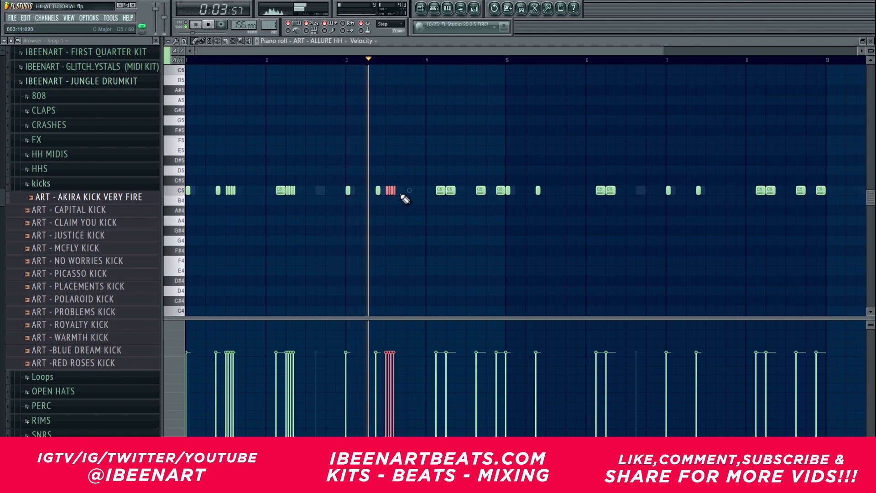
pyautogui.click(451, 191)
pyautogui.hotkey('alt', 'u')
pyautogui.press('space')
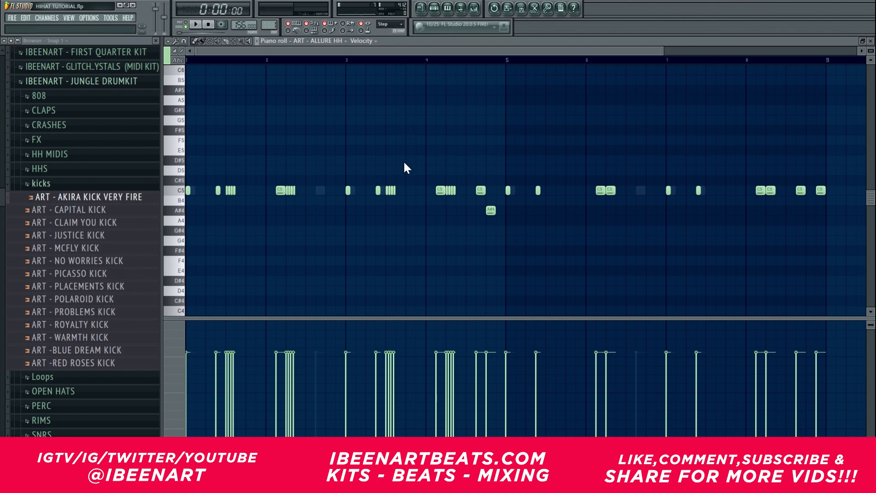
# - Replace the A#4 note near the end of bar 4 with three 1/3 beat notes and raise them to C5
pyautogui.rightClick(491, 210)
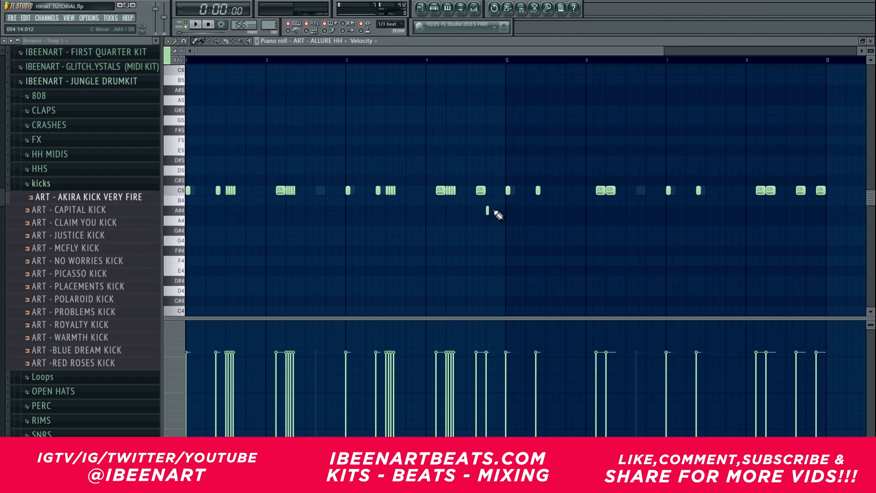
pyautogui.moveTo(507, 214)
pyautogui.mouseDown()
pyautogui.moveTo(478, 191)
pyautogui.moveTo(516, 210)
pyautogui.mouseUp()
pyautogui.moveTo(541, 245); pyautogui.dragTo(444, 205)
pyautogui.hotkey('shift', 'Up')
pyautogui.hotkey('shift', 'Up')
pyautogui.hotkey('ctrl', 'l')
# - Replace the notes in bars 5 to 8 with a copy of the bars 1 to 4 hi-hat pattern
pyautogui.rightClick(508, 190)
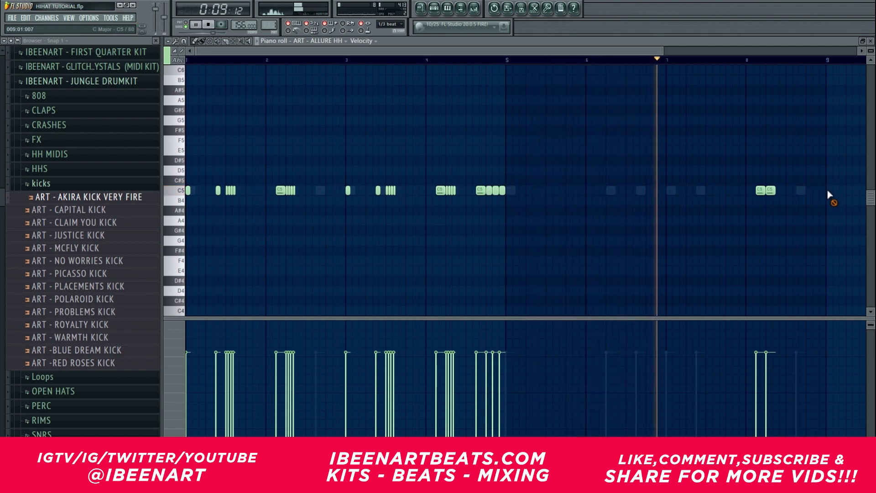
pyautogui.hotkey('ctrl', 'v')
pyautogui.hotkey('ctrl', 'd')
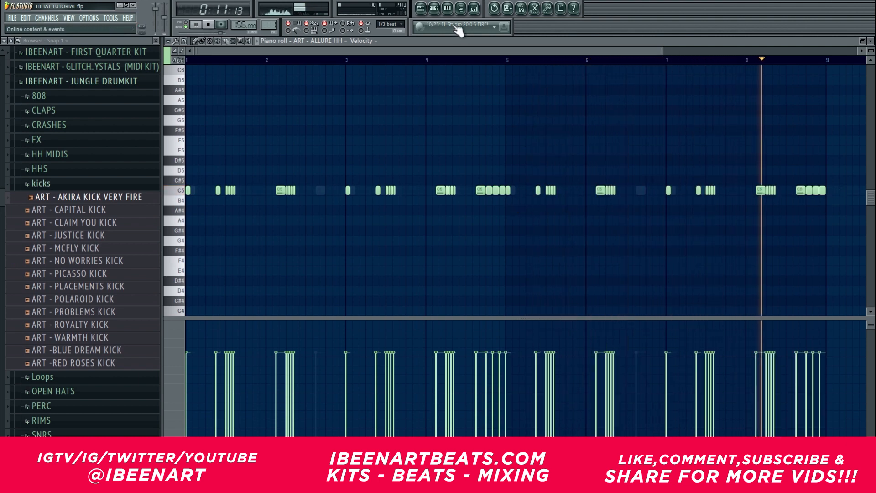
# - Copy the bar 1 roll to A4 on beat 3 of bar 2 and G#4 on beat 3 of bar 4, plus one G#4 hit on beat 4 of bar 3
pyautogui.moveTo(224, 166); pyautogui.dragTo(251, 210)
pyautogui.press('space')
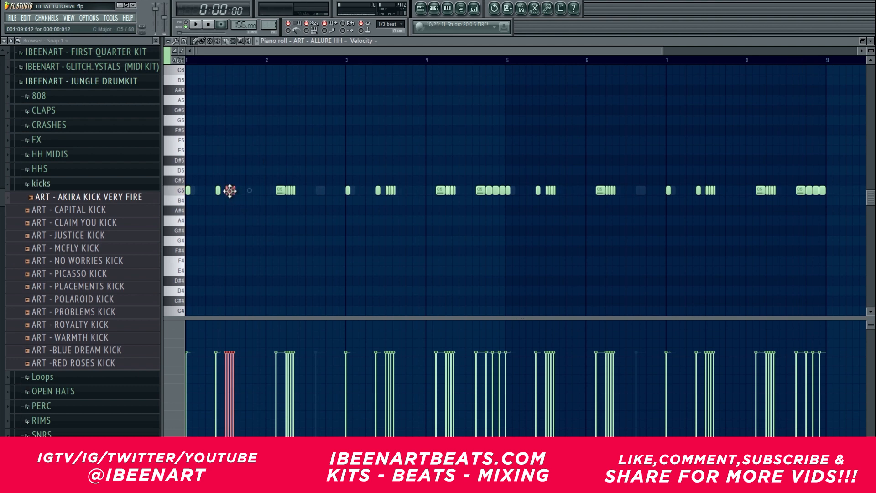
pyautogui.moveTo(232, 190); pyautogui.dragTo(416, 236)
pyautogui.press('space')
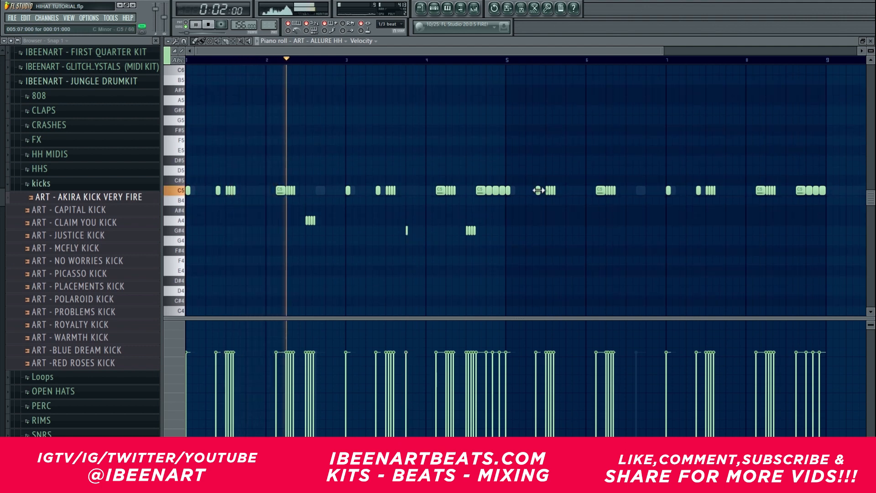
# - Clear bars 5 to 8 and fill them with a copy of bars 1 to 4, including the lower-pitched rolls
pyautogui.moveTo(508, 193); pyautogui.dragTo(859, 199)
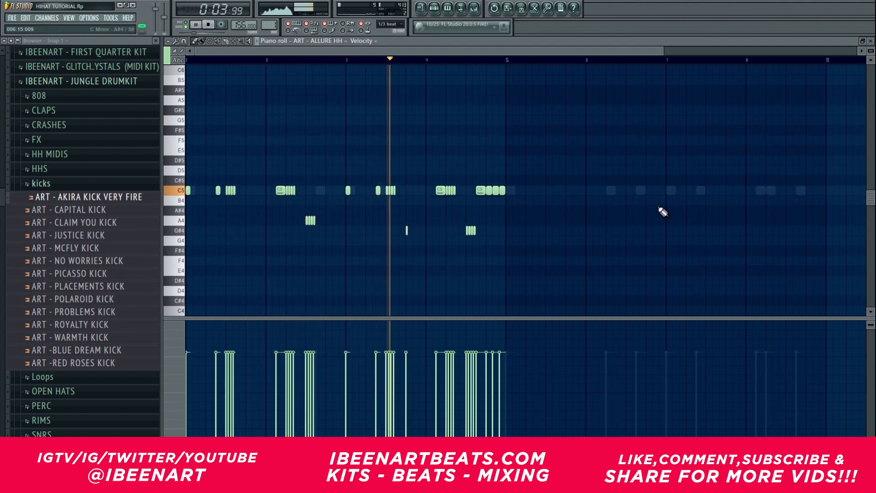
pyautogui.moveTo(557, 237); pyautogui.dragTo(444, 194)
pyautogui.hotkey('ctrl', 'a')
pyautogui.hotkey('ctrl', 'b')
pyautogui.hotkey('ctrl', 'd')
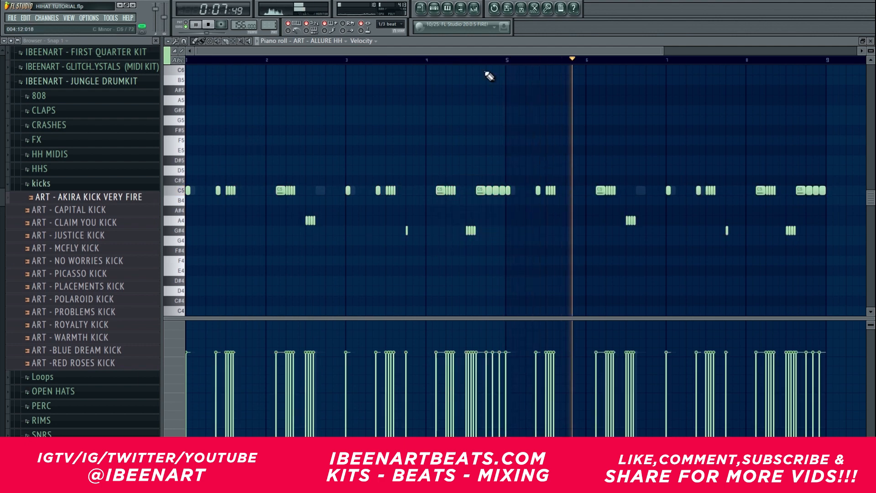
# - Show the channel rack and fill every second step of the ART - ALLURE HH #2 channel
pyautogui.click(437, 9)
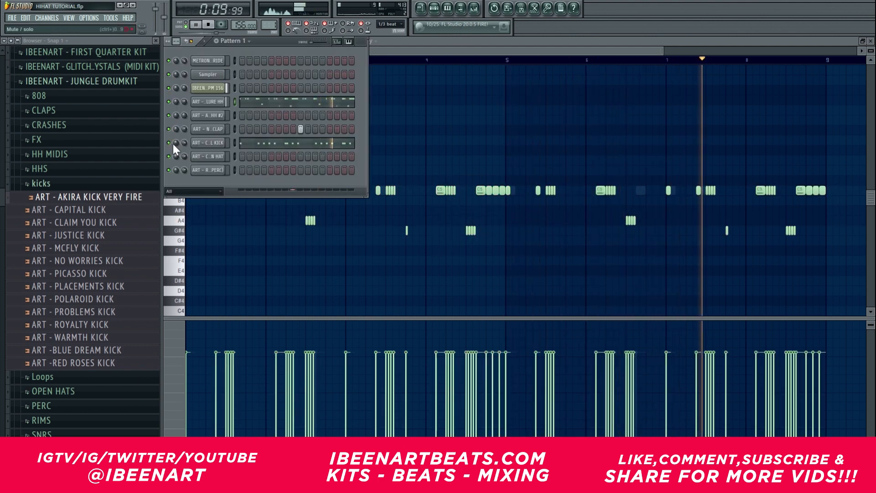
pyautogui.click(218, 102)
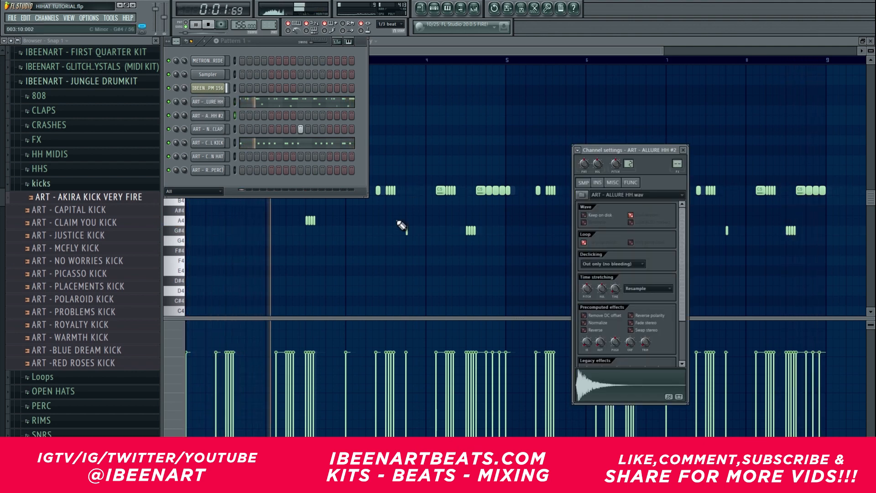
pyautogui.click(213, 117)
pyautogui.click(219, 118)
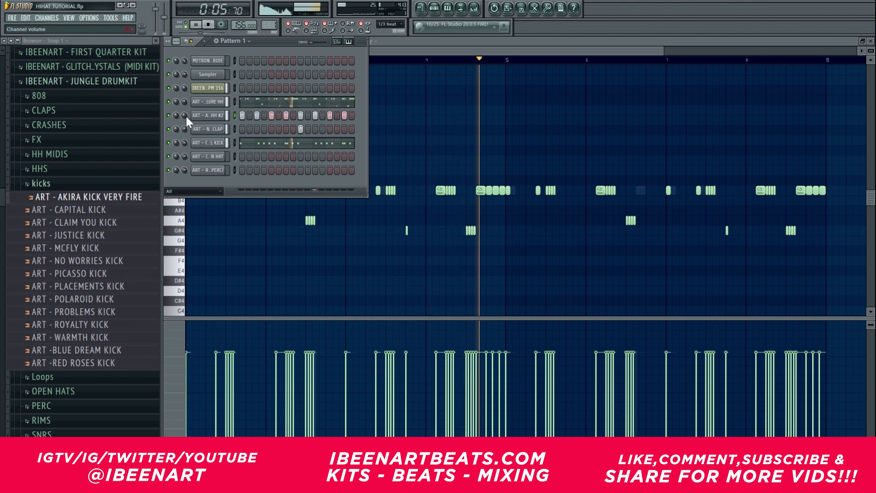
# - Set the root note of the ART - ALLURE HH #2 channel to D5
pyautogui.click(204, 116)
pyautogui.click(612, 183)
pyautogui.rightClick(638, 290)
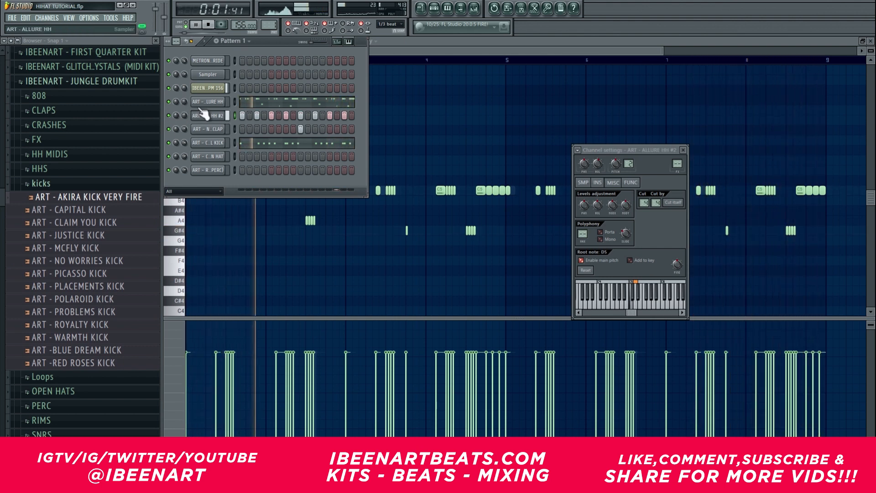
# - Add the (HiHat) 3 channel to the pattern and open its settings, with the kit's HHS folder expanded
pyautogui.click(74, 172)
pyautogui.click(90, 208)
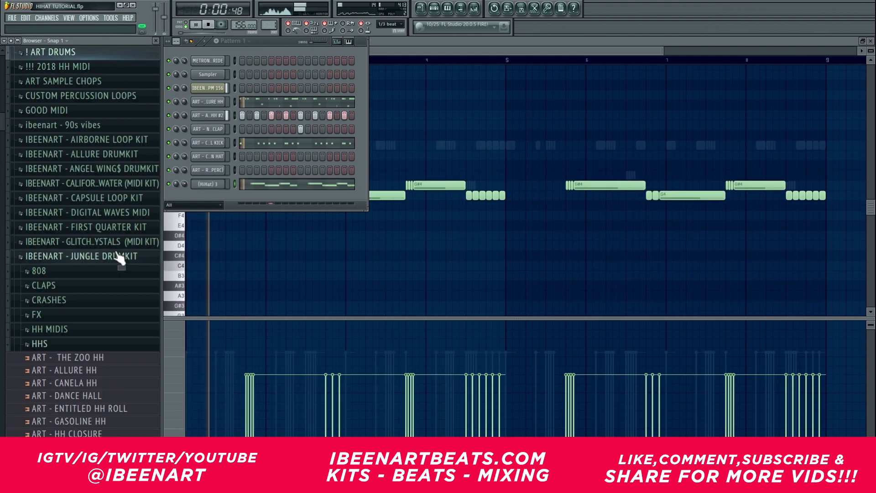
pyautogui.scroll(-6, 114, 253)
pyautogui.click(209, 185)
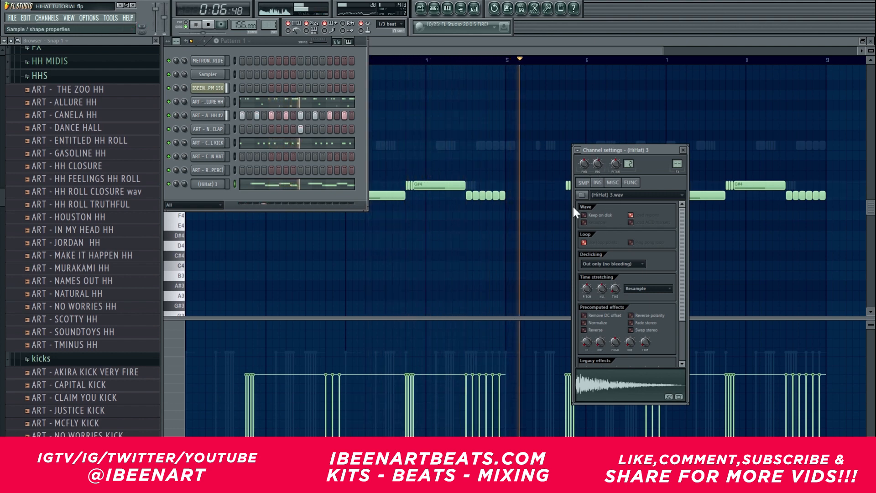
# - Delete the last three G4 hits in bars 4 and 8 of (HiHat) 3 and transpose its notes up two semitones
pyautogui.click(505, 181)
pyautogui.rightClick(492, 198)
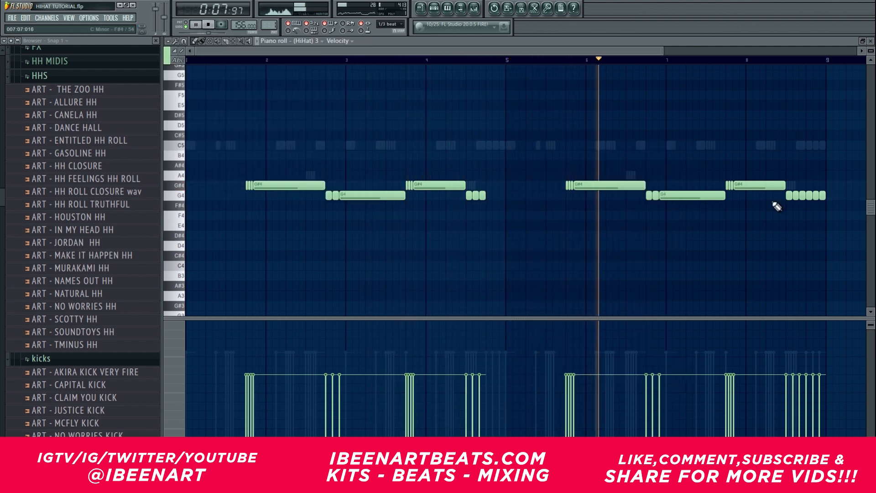
pyautogui.rightClick(813, 196)
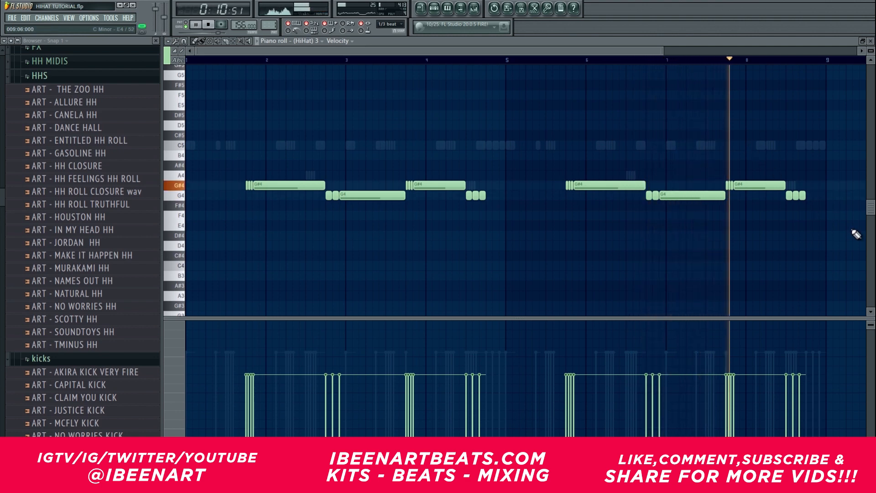
pyautogui.press('Up')
pyautogui.press('Up')
pyautogui.press('Up')
pyautogui.press('Up')
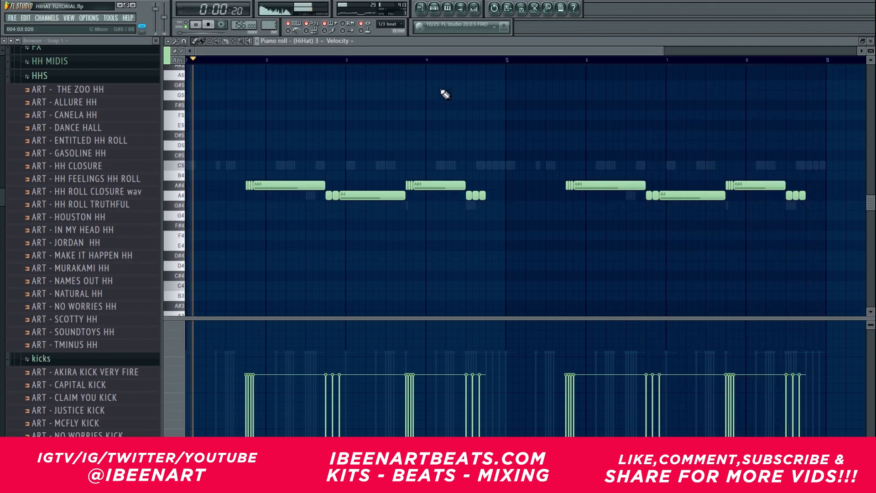
pyautogui.press('F6')
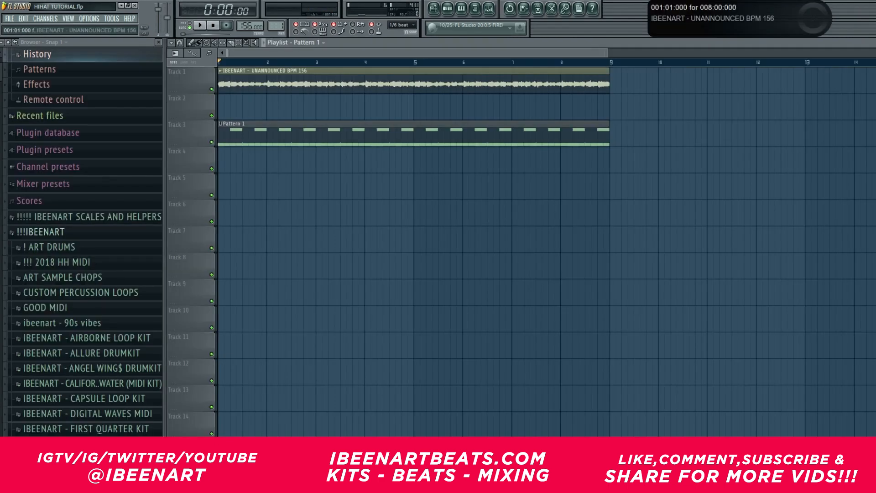
# - Open the ART - ALLURE HH piano roll and examine the main snap, piano roll snap and stock note length options
pyautogui.click(461, 8)
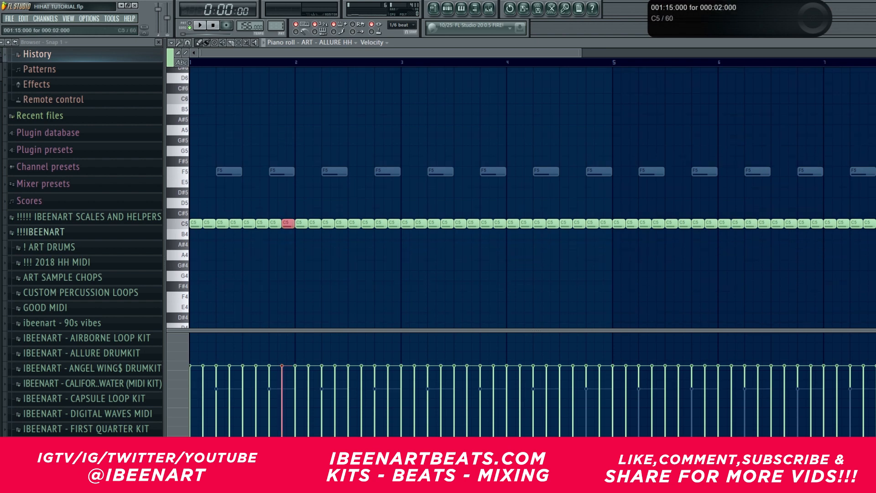
pyautogui.click(402, 25)
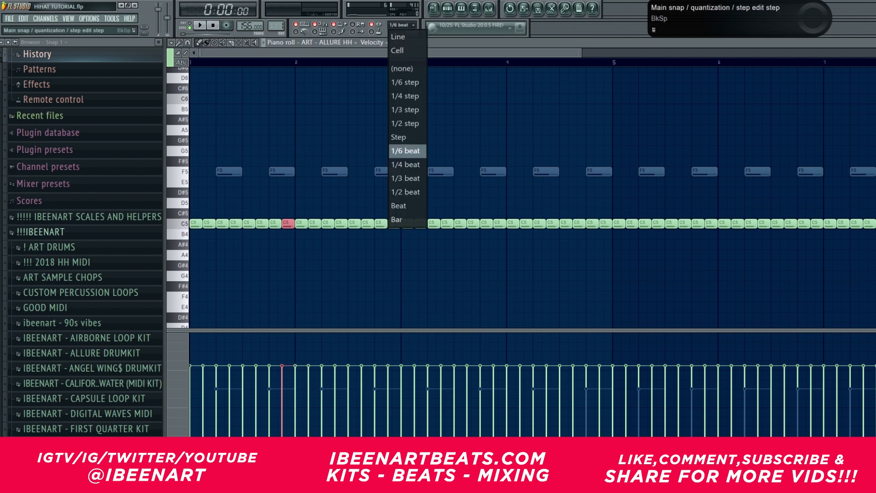
pyautogui.click(179, 43)
pyautogui.click(188, 42)
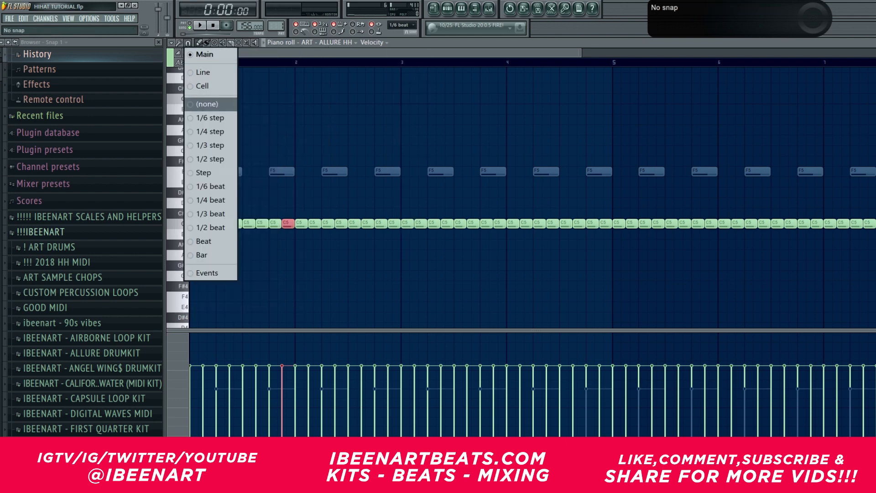
pyautogui.click(401, 25)
pyautogui.click(372, 120)
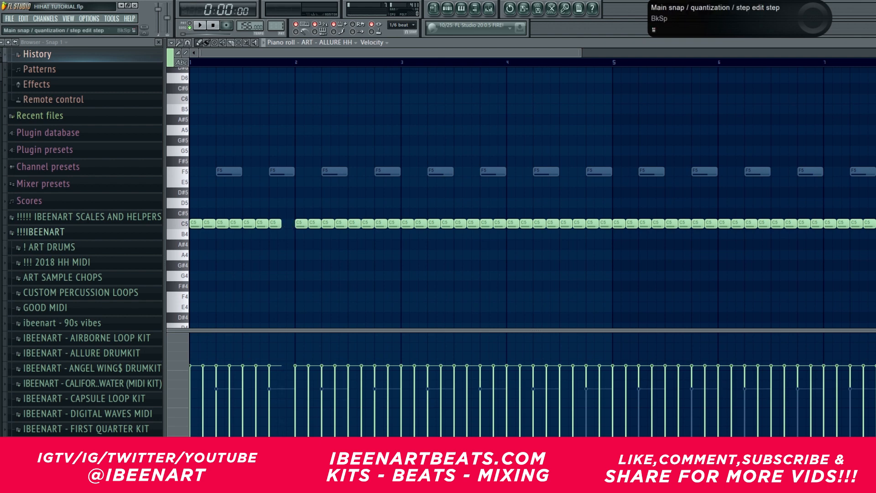
pyautogui.rightClick(407, 27)
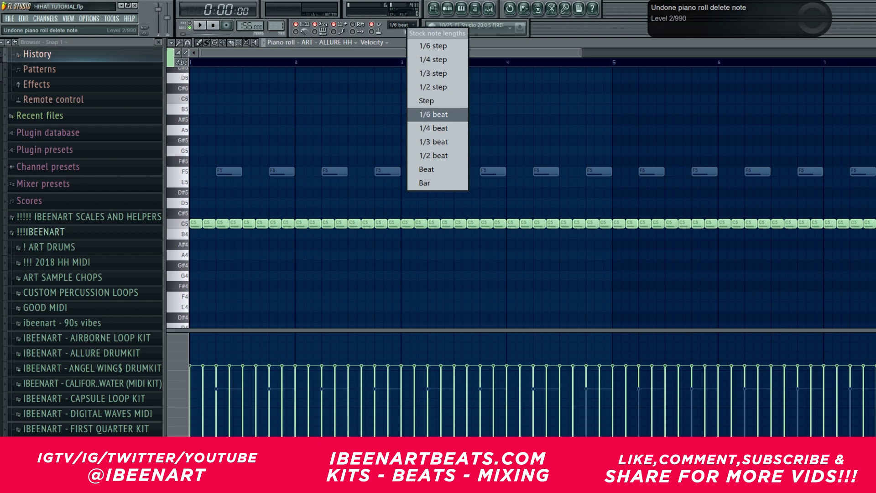
# - Try the 1/6 beat stock note length with a short G#5 test note in bar 2 and view the other lengths
pyautogui.click(434, 114)
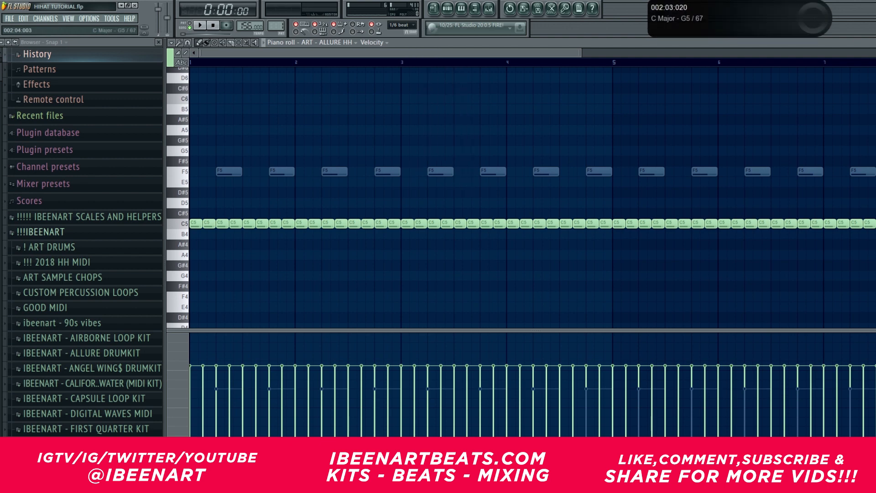
pyautogui.click(401, 24)
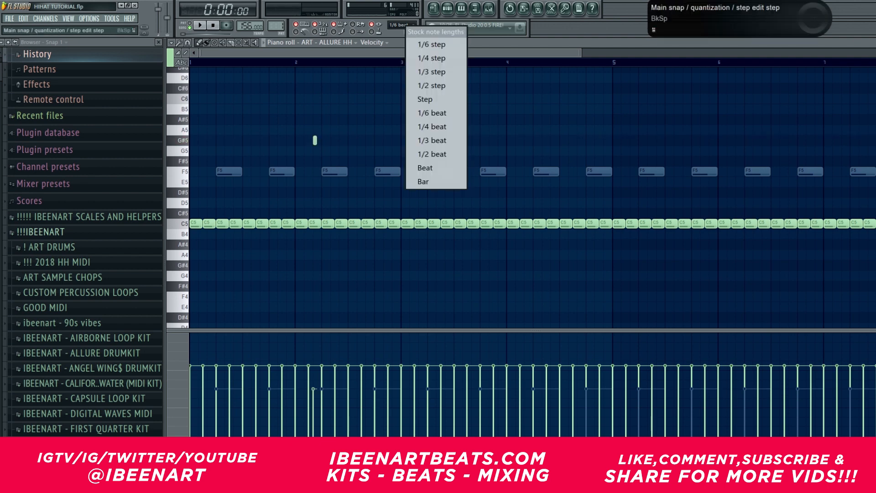
pyautogui.click(393, 141)
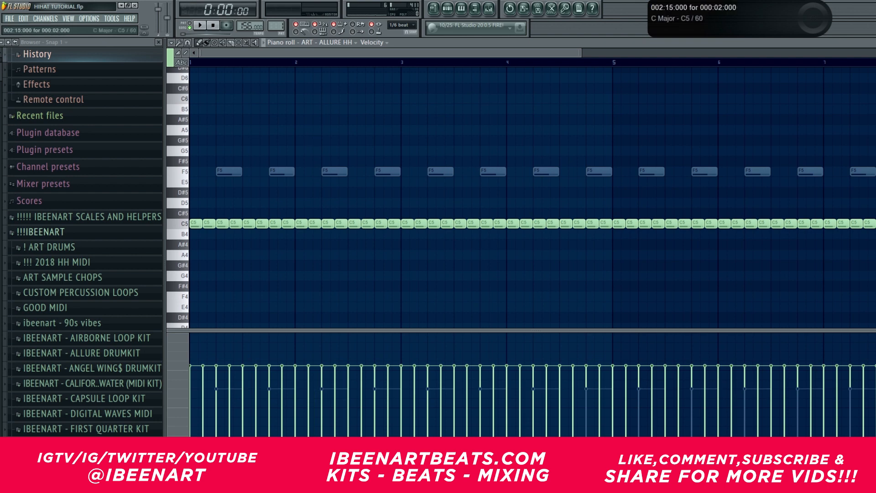
# - Replace the last C5 hit of bar 2 with a roll of duplicated 1/3 step notes and play it
pyautogui.press('space')
pyautogui.rightClick(393, 224)
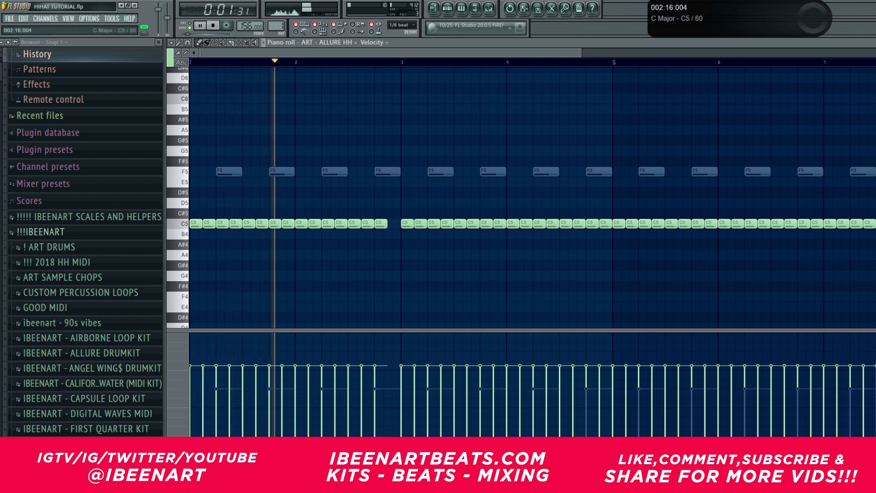
pyautogui.click(401, 24)
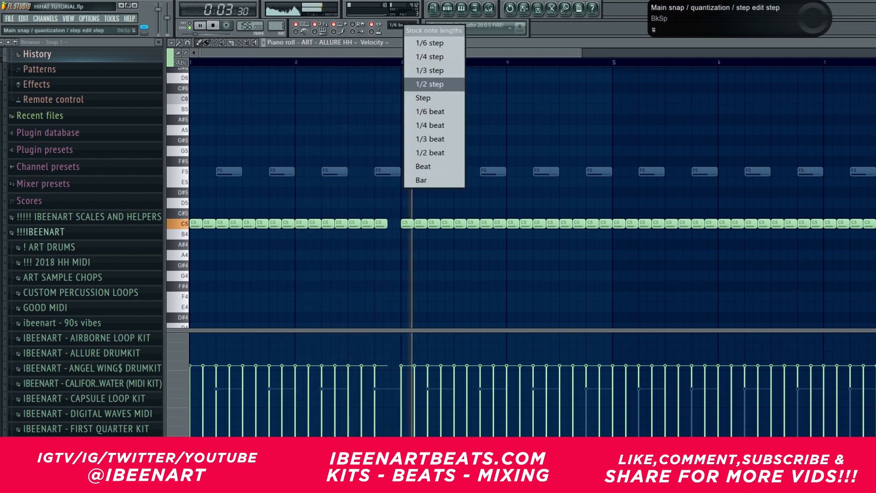
pyautogui.click(430, 70)
pyautogui.click(390, 224)
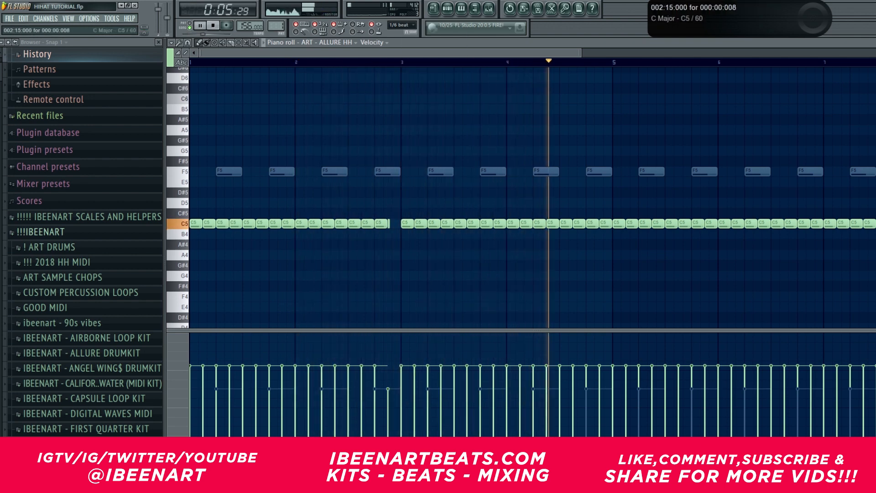
pyautogui.moveTo(391, 224); pyautogui.dragTo(380, 223)
pyautogui.hotkey('ctrl', 'b')
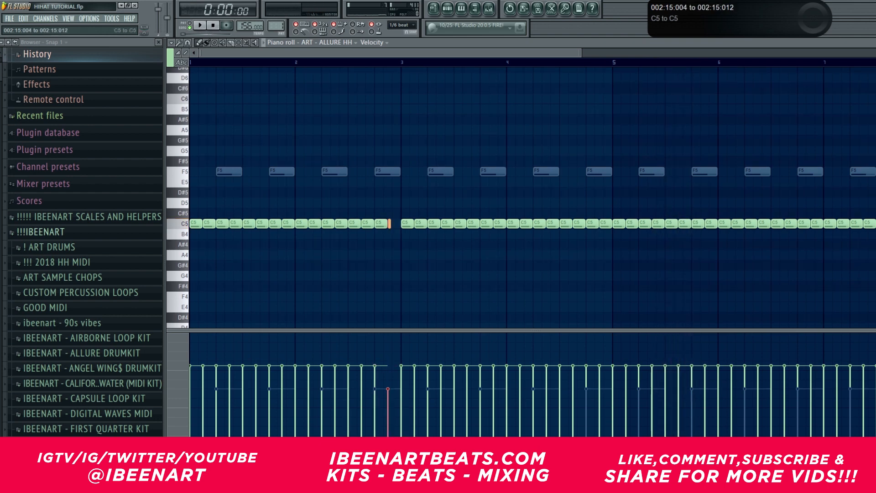
pyautogui.press('space')
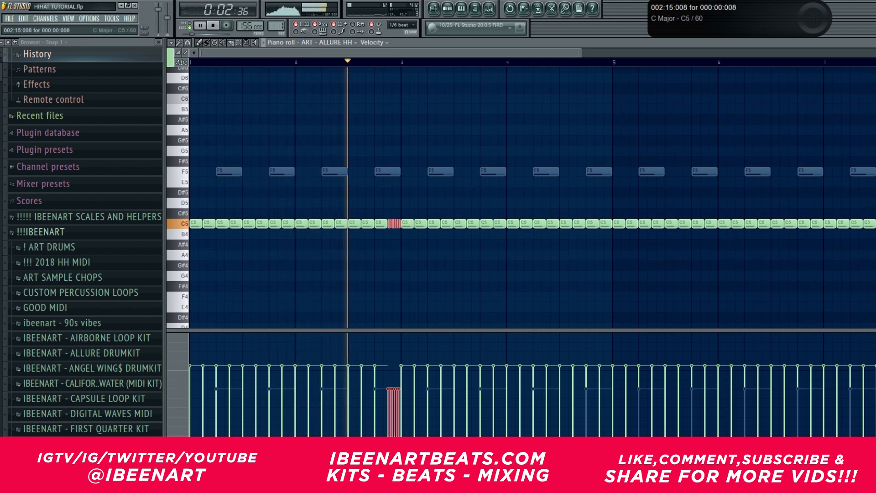
# - Copy the 1/3 step roll onto the end of bar 4 at A4 and G4, and play the pattern
pyautogui.moveTo(395, 224)
pyautogui.mouseDown()
pyautogui.moveTo(599, 254)
pyautogui.moveTo(640, 275)
pyautogui.moveTo(626, 275)
pyautogui.mouseUp()
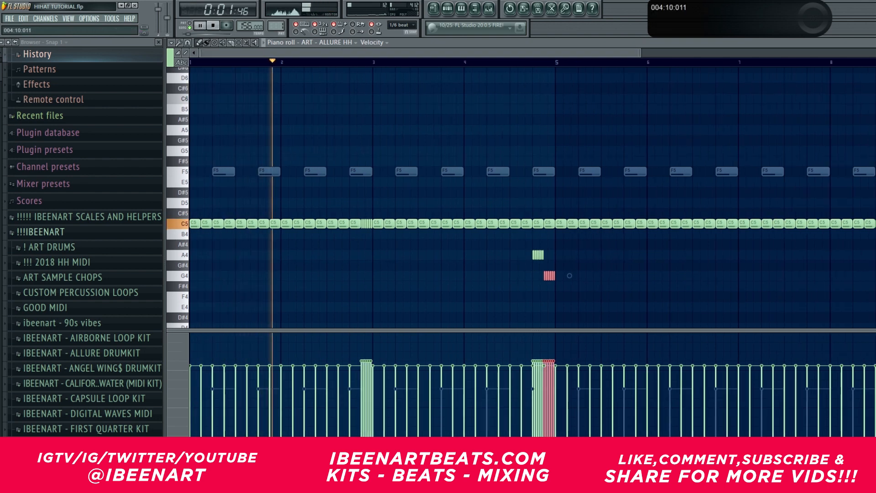
pyautogui.scroll(-1, 627, 275)
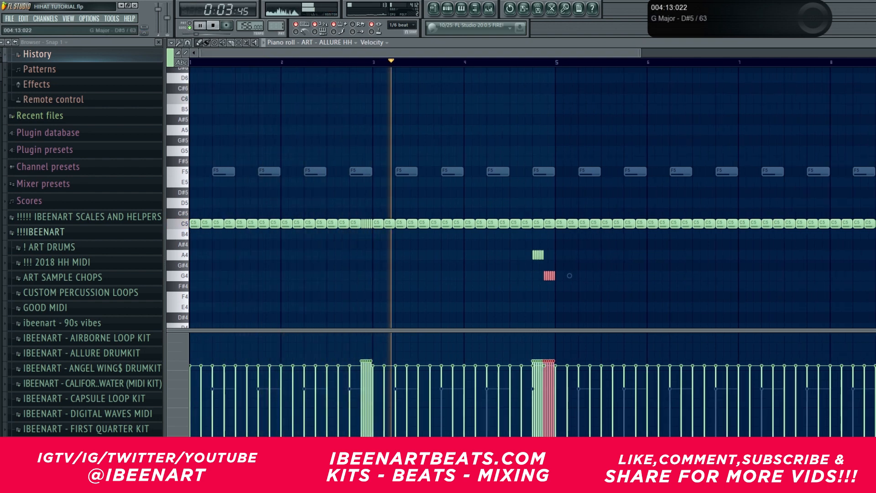
pyautogui.keyDown('ctrl'); pyautogui.click(593, 120); pyautogui.keyUp('ctrl')
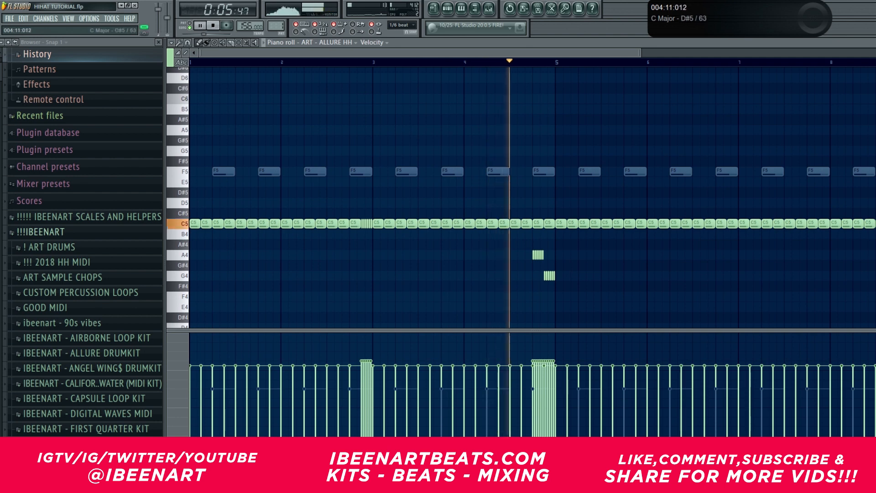
pyautogui.press('space')
# - Try chopping the last C5 hit of bar 1 with the chopper and at a 1/3 step snap, and view the arpeggiator
pyautogui.moveTo(639, 53); pyautogui.dragTo(409, 53)
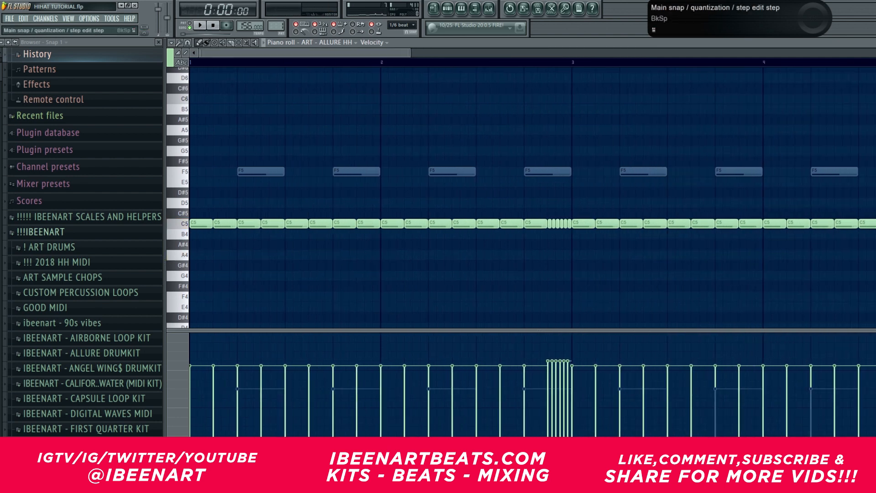
pyautogui.click(402, 25)
pyautogui.click(405, 150)
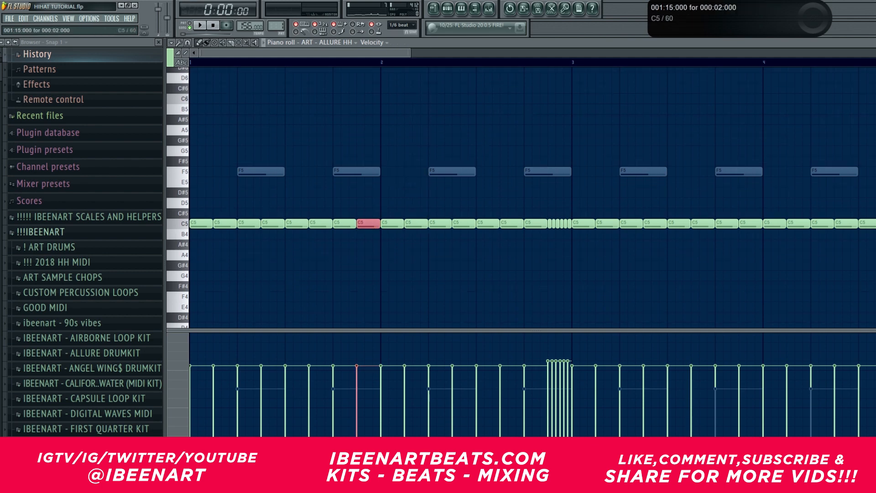
pyautogui.hotkey('alt', 'u')
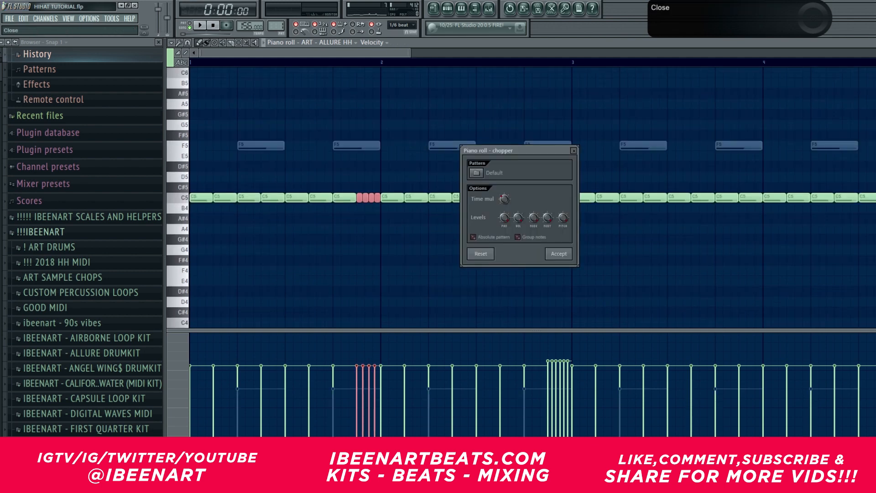
pyautogui.press('Escape')
pyautogui.hotkey('alt', 'a')
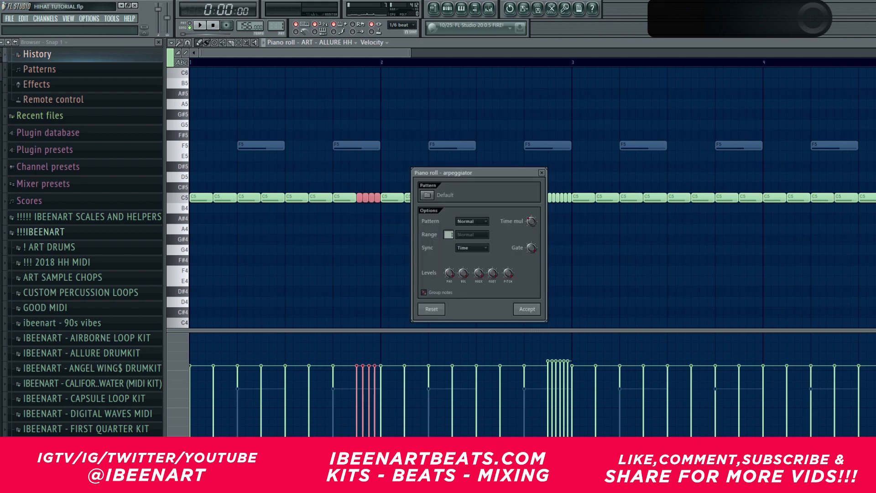
pyautogui.click(542, 173)
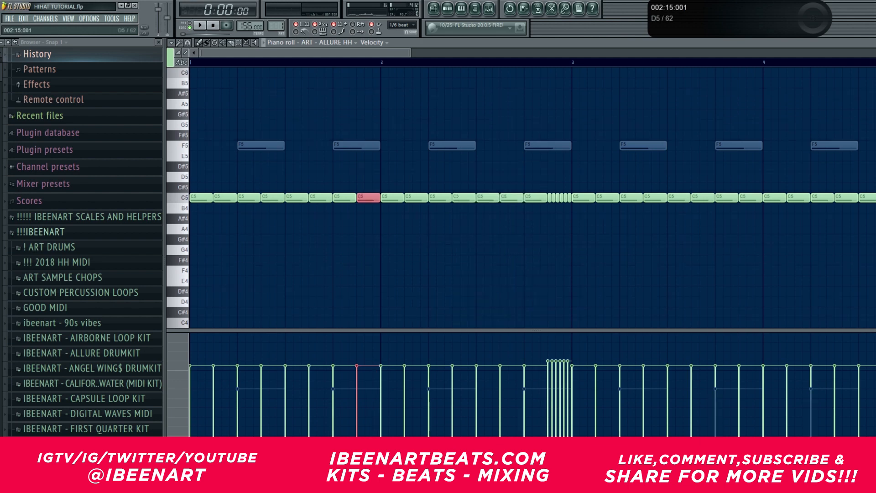
pyautogui.click(402, 25)
pyautogui.click(405, 109)
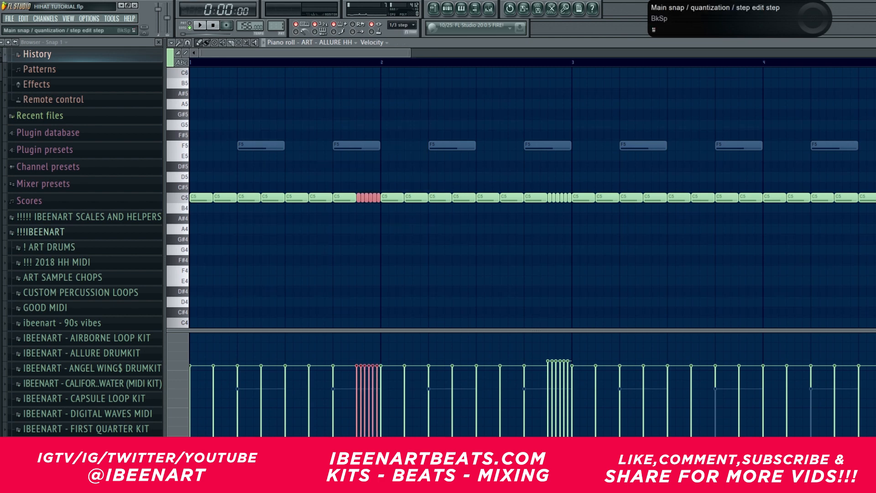
# - Set the main snap to 1/3 beat, turn the last two C5 hits of bar 1 into a three-note triplet, and play it
pyautogui.click(402, 25)
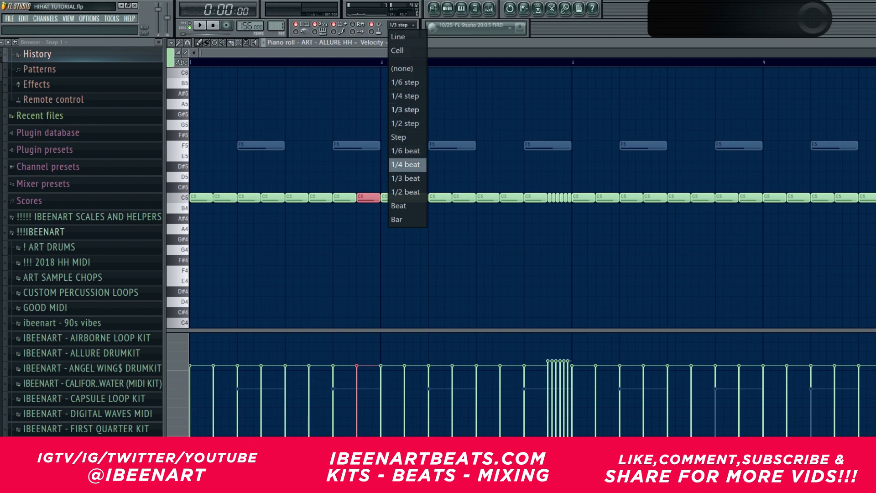
pyautogui.click(405, 178)
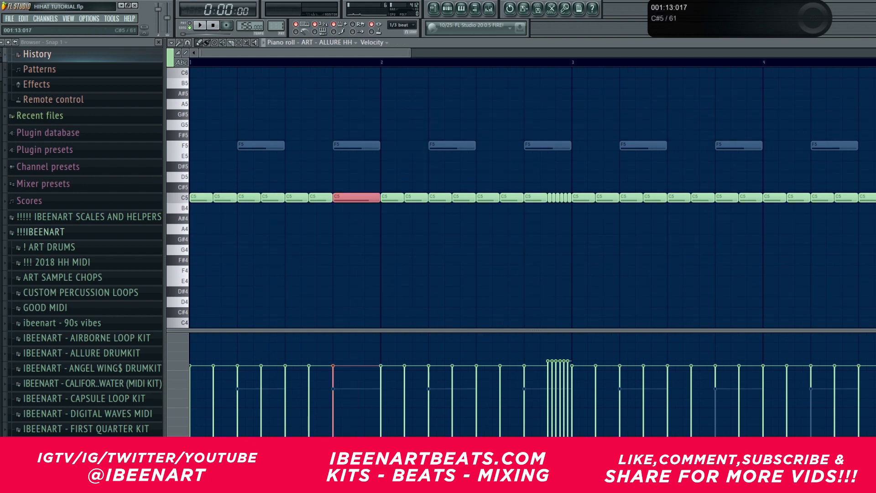
pyautogui.press('space')
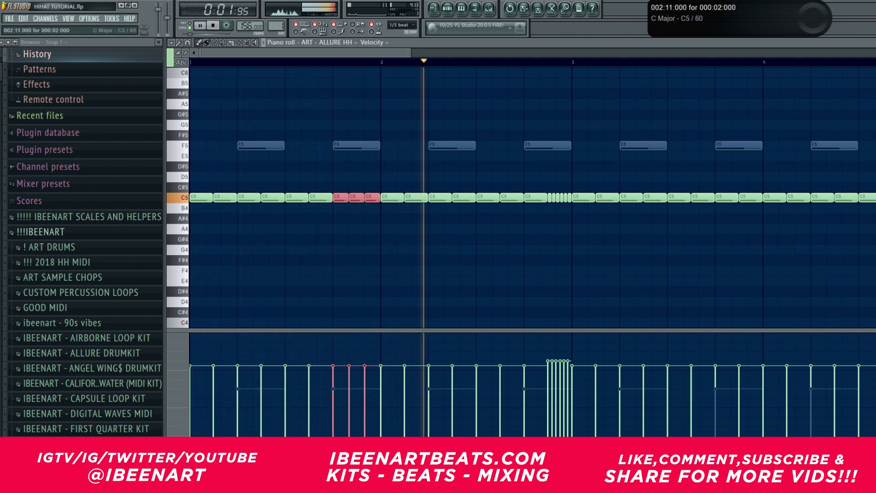
# - Replace the last two C5 hits of bar 3 with a 1/3 beat triplet
pyautogui.rightClick(727, 197)
pyautogui.hotkey('ctrl', 'z')
pyautogui.rightClick(745, 198)
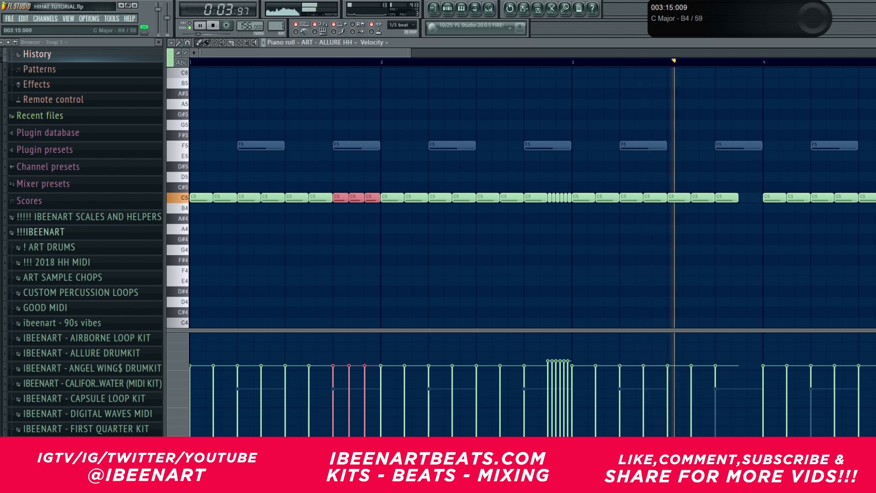
pyautogui.scroll(-3, 743, 200)
pyautogui.press('space')
pyautogui.press('space')
pyautogui.moveTo(427, 198); pyautogui.dragTo(438, 198)
pyautogui.hotkey('ctrl', 'u')
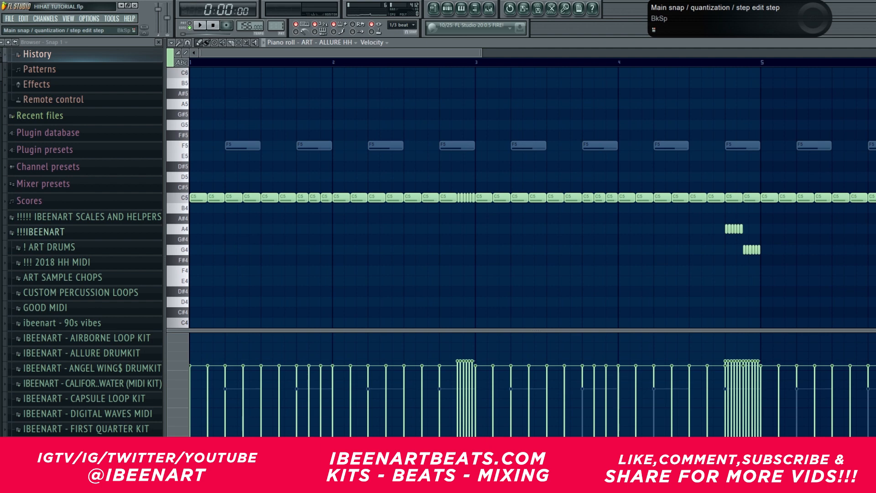
# - Set the main snap to 1/4 step, shorten the first C5 hit of bar 1 to that length, and duplicate it into a roll
pyautogui.click(402, 24)
pyautogui.moveTo(481, 53)
pyautogui.mouseDown()
pyautogui.moveTo(592, 53)
pyautogui.moveTo(480, 53)
pyautogui.mouseUp()
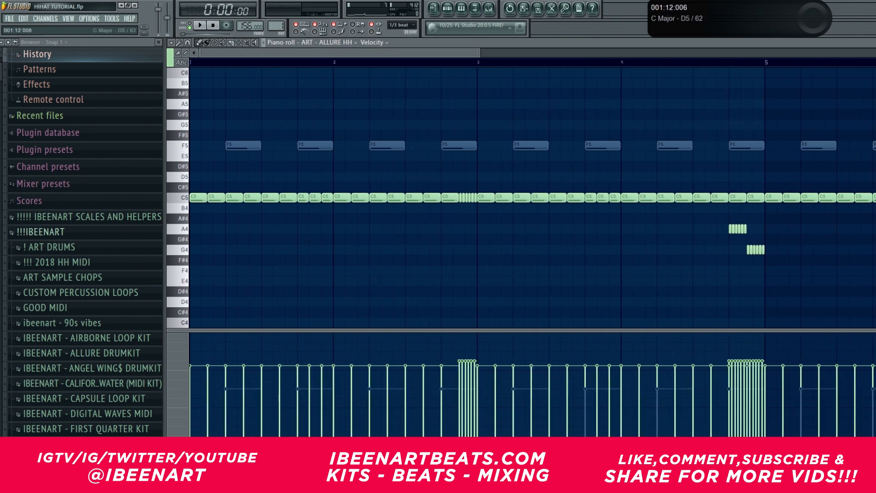
pyautogui.moveTo(203, 177); pyautogui.dragTo(193, 210)
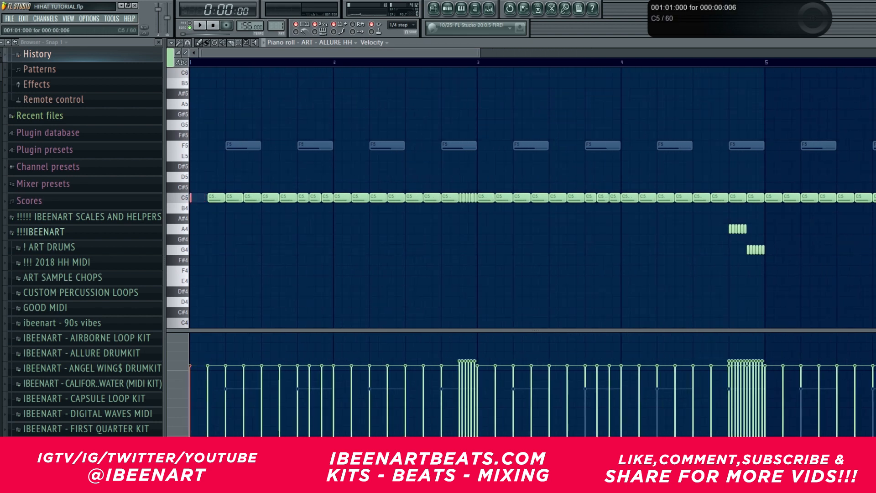
pyautogui.hotkey('ctrl', 'b')
pyautogui.hotkey('ctrl', 'b')
pyautogui.hotkey('ctrl', 'b')
pyautogui.hotkey('ctrl', 'b')
pyautogui.hotkey('ctrl', 'b')
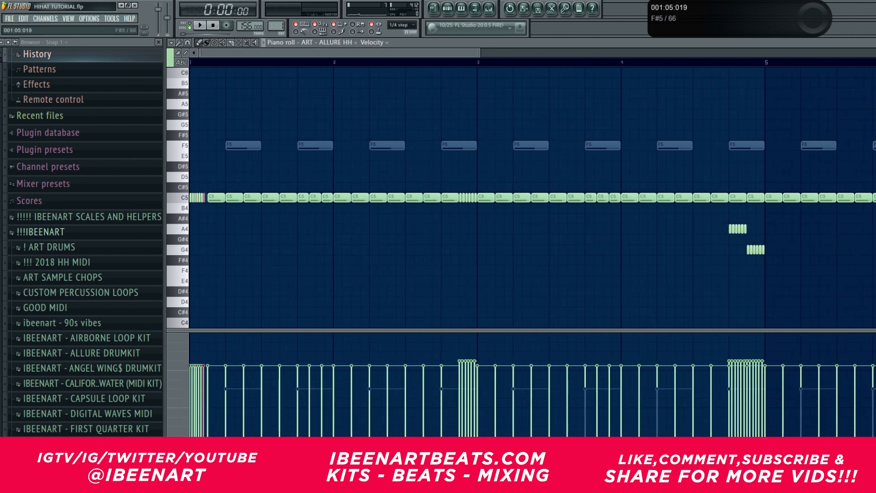
pyautogui.moveTo(480, 53); pyautogui.dragTo(360, 52)
pyautogui.keyDown('ctrl'); pyautogui.click(310, 92); pyautogui.keyUp('ctrl')
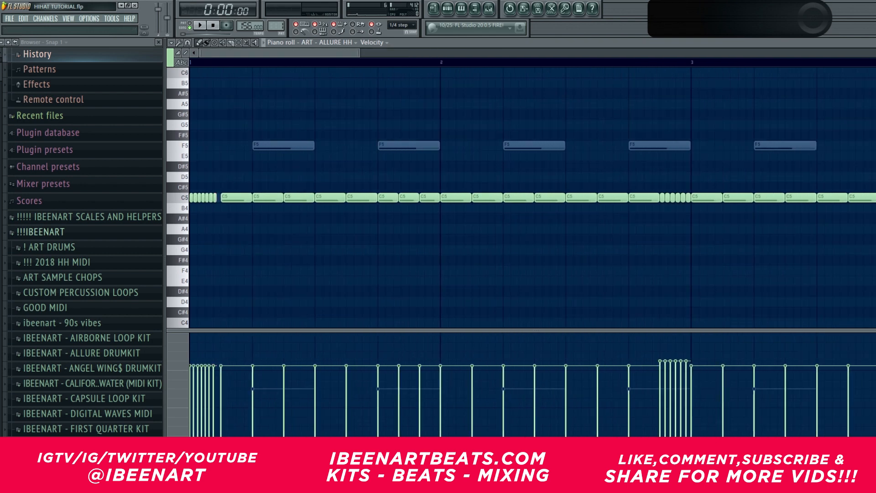
# - Set the main snap to 1/6 step and replace the third C5 hit of bar 1 with three very short notes
pyautogui.click(401, 25)
pyautogui.click(406, 82)
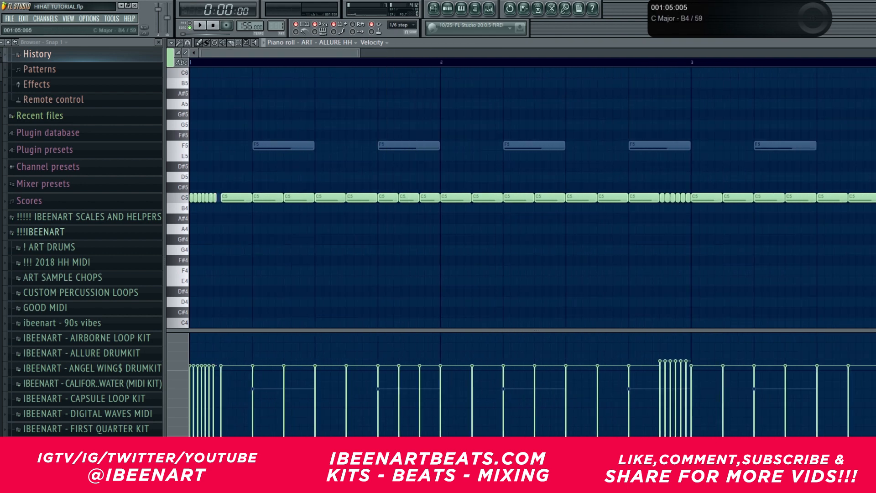
pyautogui.moveTo(280, 198); pyautogui.dragTo(219, 202)
pyautogui.hotkey('ctrl', 'z')
pyautogui.moveTo(282, 198); pyautogui.dragTo(258, 205)
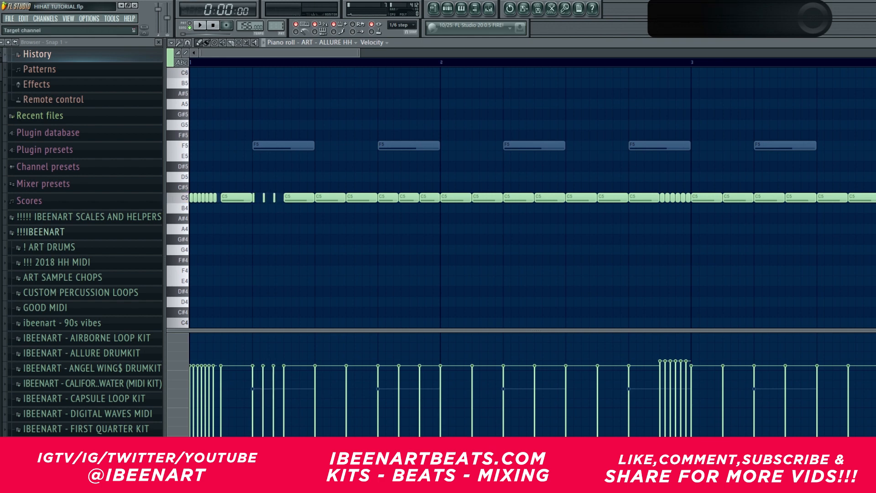
pyautogui.moveTo(360, 53); pyautogui.dragTo(340, 53)
# - Try shortening the fifth C5 hit of bar 1 and shifting the next one, and revert the edits to the plain row of C5 hits
pyautogui.click(401, 25)
pyautogui.click(405, 178)
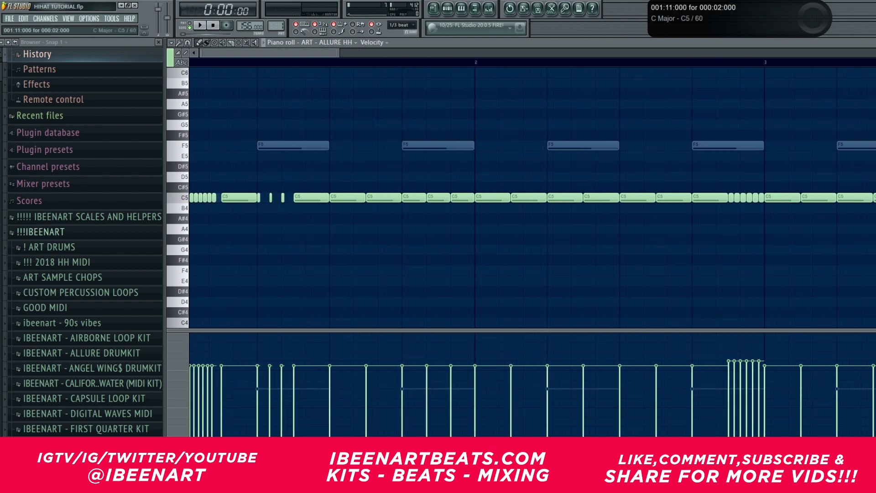
pyautogui.moveTo(360, 197)
pyautogui.mouseDown()
pyautogui.moveTo(340, 197)
pyautogui.moveTo(381, 198)
pyautogui.moveTo(358, 197)
pyautogui.mouseUp()
pyautogui.hotkey('ctrl', 'z')
pyautogui.rightClick(359, 198)
pyautogui.hotkey('ctrl', 'z')
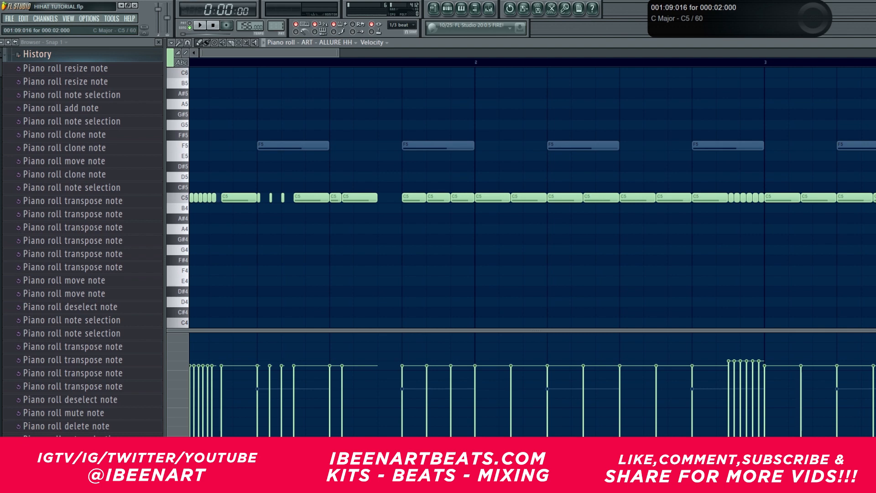
pyautogui.click(38, 54)
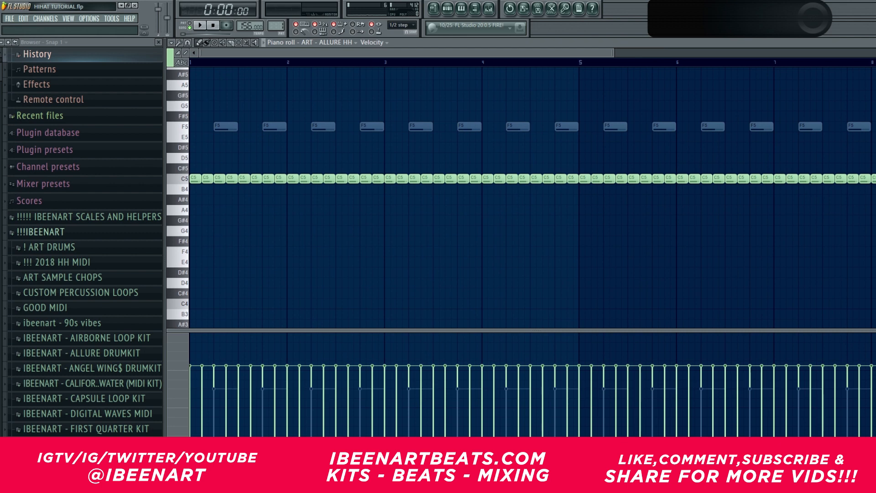
pyautogui.scroll(2, 304, 106)
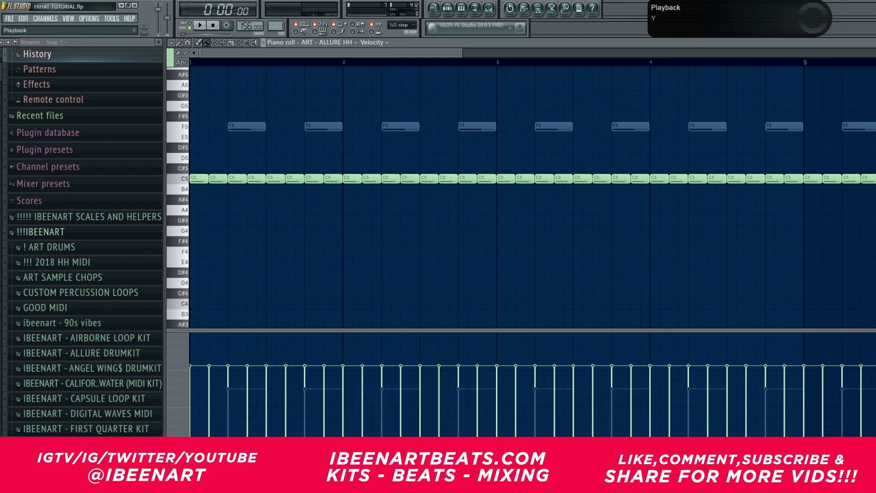
# - Split the sixth C5 hit of bar 1 into three 1/6 beat notes, and move them with the fifth hit down to A4
pyautogui.click(402, 25)
pyautogui.click(405, 110)
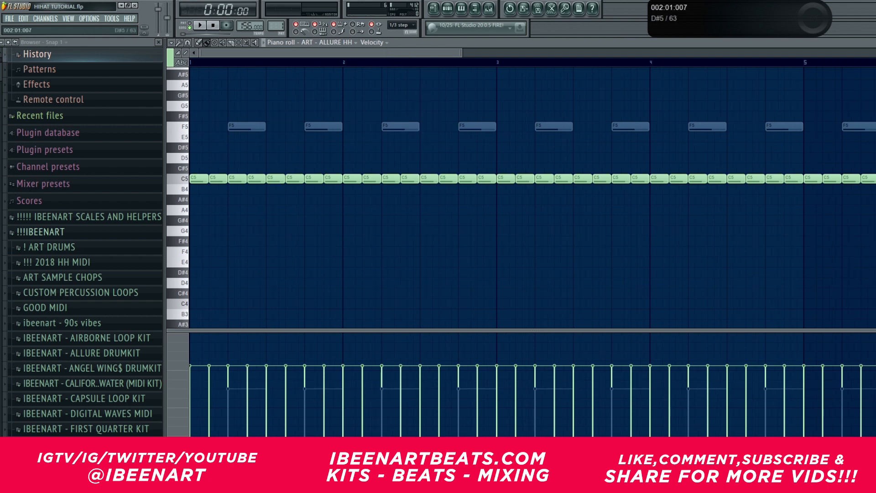
pyautogui.click(401, 25)
pyautogui.click(405, 151)
pyautogui.scroll(1, 320, 178)
pyautogui.press('space')
pyautogui.press('space')
pyautogui.moveTo(333, 179); pyautogui.dragTo(318, 179)
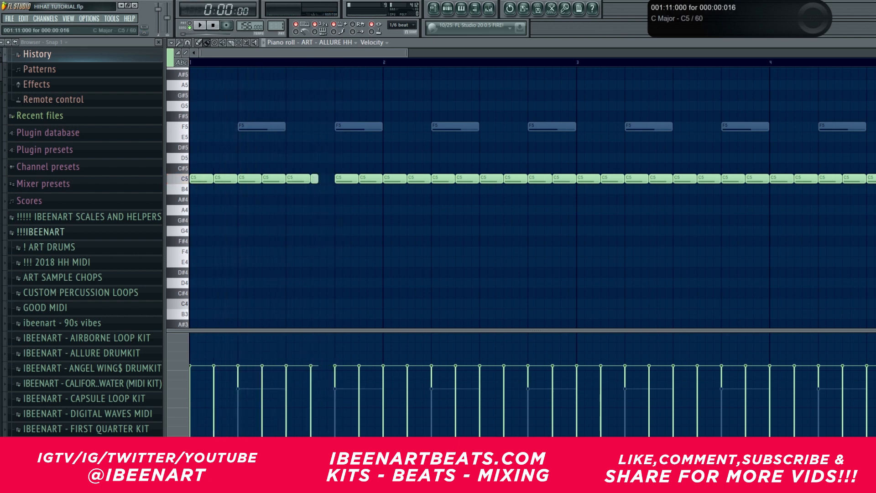
pyautogui.moveTo(292, 210); pyautogui.dragTo(327, 210)
pyautogui.press('space')
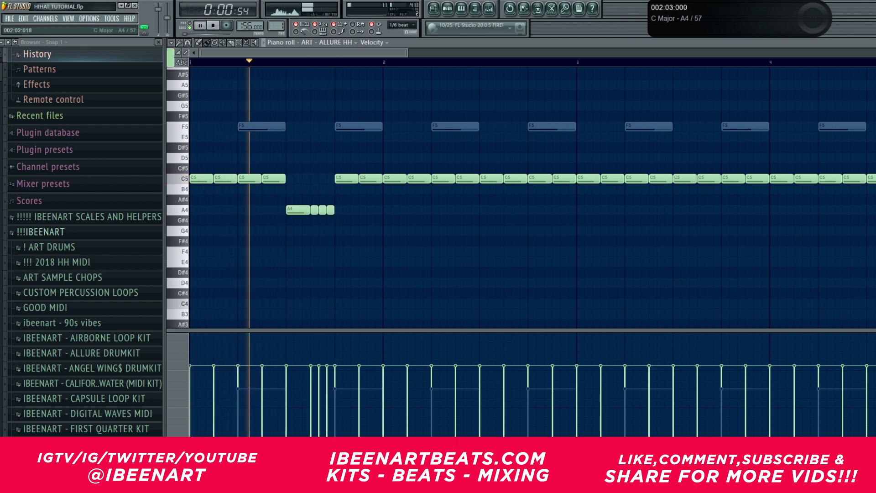
# - Lower the last three C5 hits of bar 2 to G4, F#4 and F#4, and split bar 3's last hit into 1/6 beat notes at A4, A4 and G#4
pyautogui.moveTo(515, 179); pyautogui.dragTo(515, 231)
pyautogui.moveTo(540, 179); pyautogui.dragTo(564, 241)
pyautogui.moveTo(768, 179); pyautogui.dragTo(753, 179)
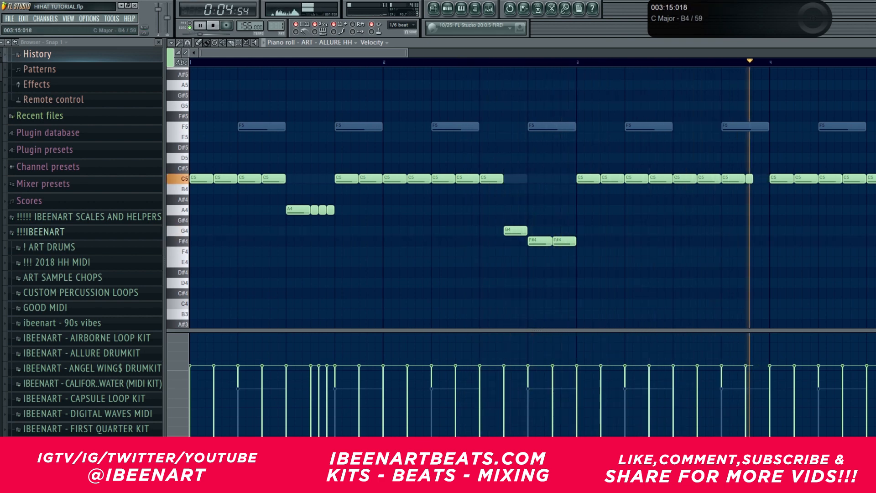
pyautogui.moveTo(755, 126); pyautogui.dragTo(755, 199)
pyautogui.moveTo(778, 179); pyautogui.dragTo(779, 189)
# - Delete the whole row of F5 notes and play the pattern back
pyautogui.press('space')
pyautogui.press('space')
pyautogui.hotkey('ctrl', 'alt', 'z')
pyautogui.hotkey('ctrl', 'alt', 'z')
pyautogui.keyDown('ctrl'); pyautogui.click(181, 127); pyautogui.keyUp('ctrl')
pyautogui.press('space')
pyautogui.press('Delete')
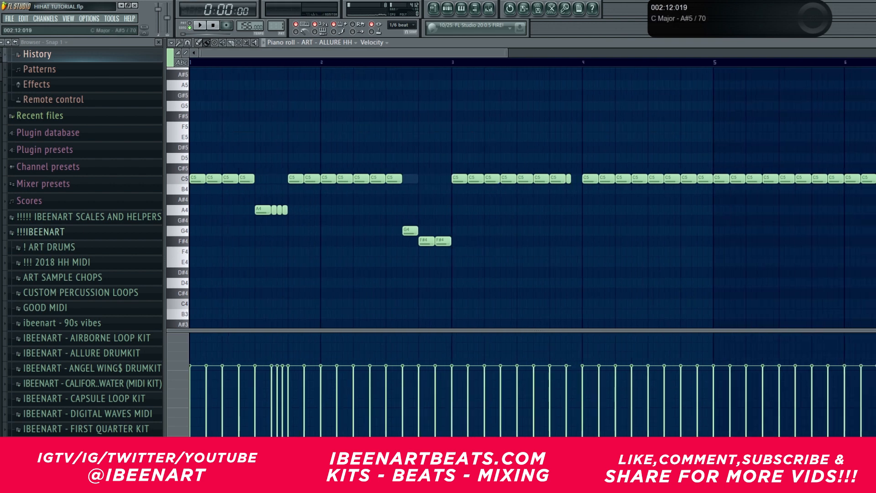
pyautogui.press('space')
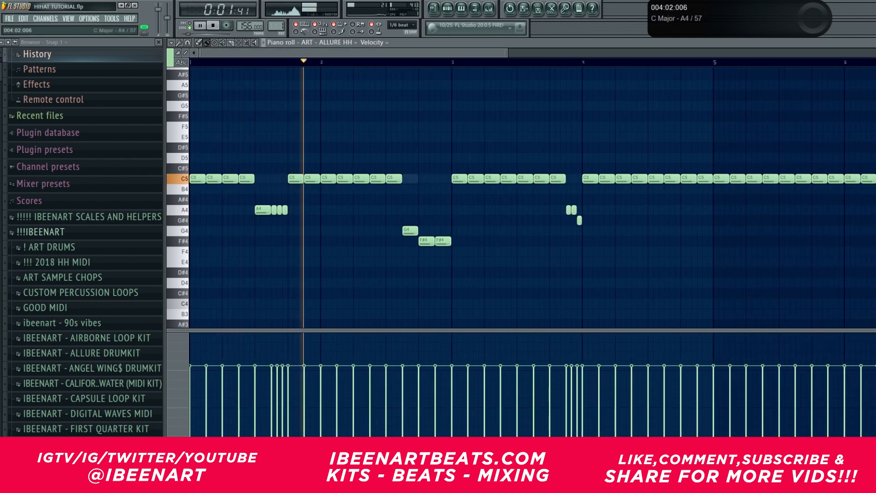
# - Lower the seventh hit of bar 3 to F4, and the first and third hits of bar 4 to G4 and B4
pyautogui.moveTo(556, 179); pyautogui.dragTo(556, 251)
pyautogui.moveTo(589, 178); pyautogui.dragTo(589, 231)
pyautogui.moveTo(606, 179); pyautogui.dragTo(622, 188)
pyautogui.moveTo(606, 221); pyautogui.dragTo(606, 179)
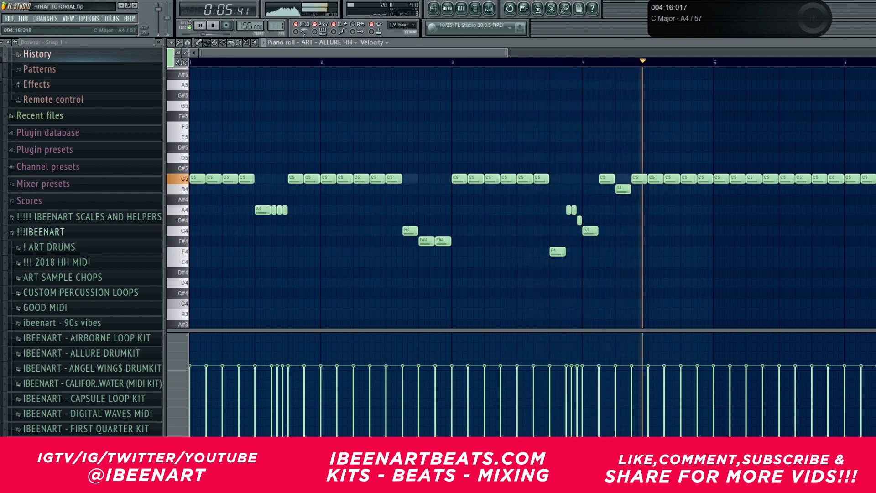
# - Replace the seventh C5 hit of bar 4 with a 1/6 beat roll descending B4, A4, G#4, and lower the eighth hit to F#4
pyautogui.moveTo(719, 179); pyautogui.dragTo(718, 220)
pyautogui.hotkey('ctrl', 'z')
pyautogui.rightClick(687, 179)
pyautogui.moveTo(685, 189); pyautogui.dragTo(694, 220)
pyautogui.moveTo(703, 179); pyautogui.dragTo(703, 241)
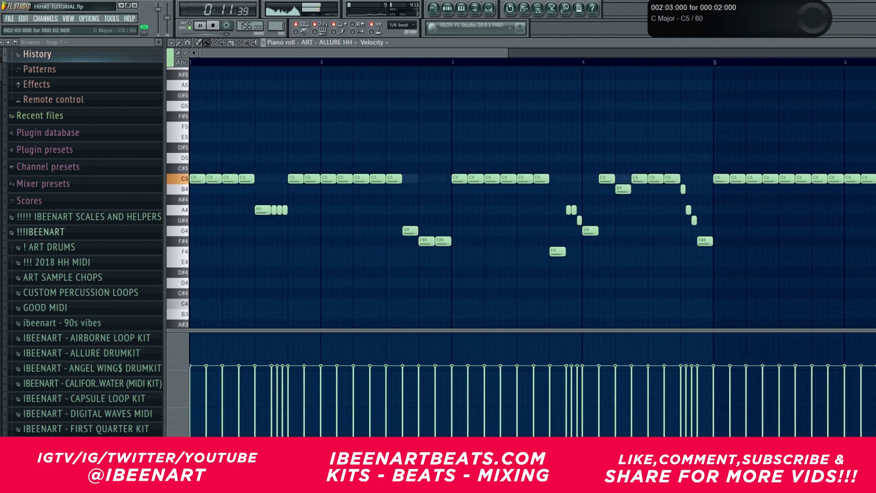
# - Replace the second C5 hit of bar 2 with three 1/6 beat notes at C5, G#4 and F#4
pyautogui.rightClick(344, 178)
pyautogui.moveTo(339, 179); pyautogui.dragTo(350, 241)
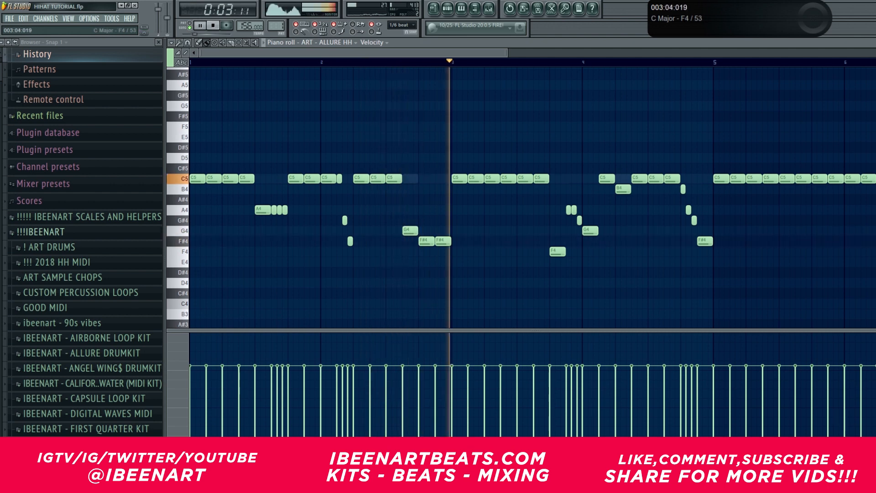
pyautogui.press('space')
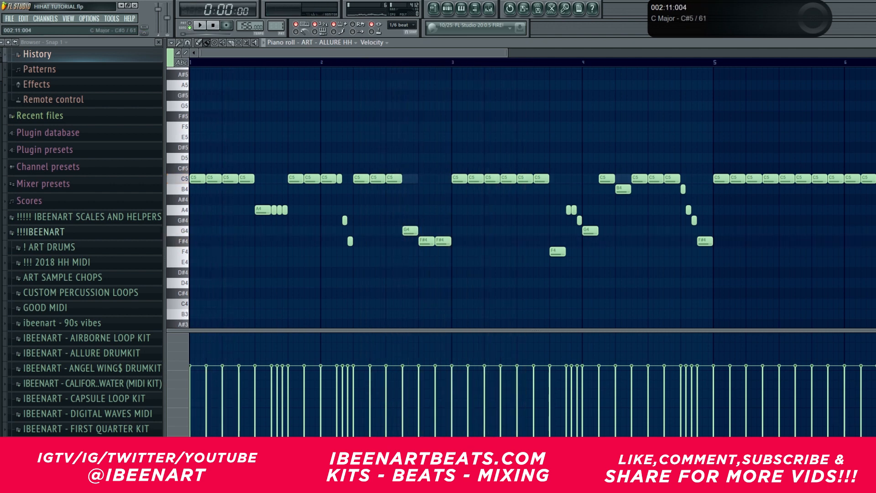
# - Layer C5 hits above the last three low notes of bar 2 and above the last two hits of bar 3 during playback
pyautogui.moveTo(405, 178); pyautogui.dragTo(440, 179)
pyautogui.hotkey('ctrl', 'z')
pyautogui.moveTo(404, 178); pyautogui.dragTo(438, 178)
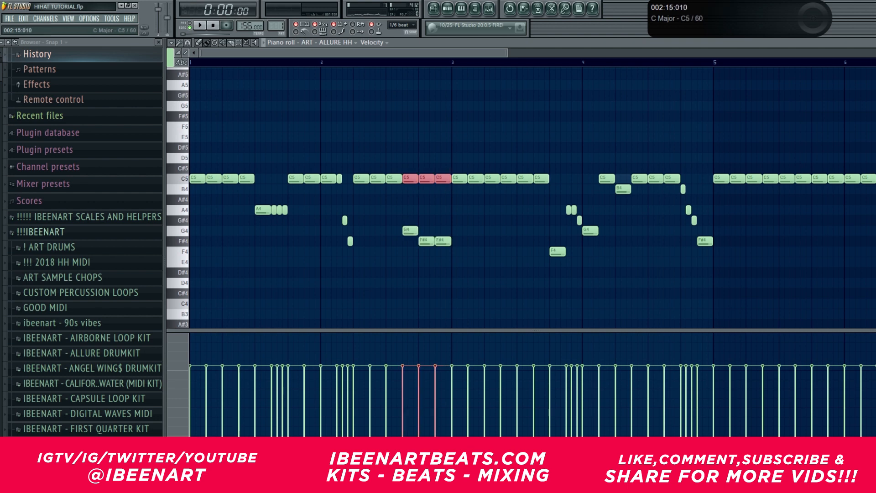
pyautogui.press('space')
pyautogui.scroll(-1, 409, 62)
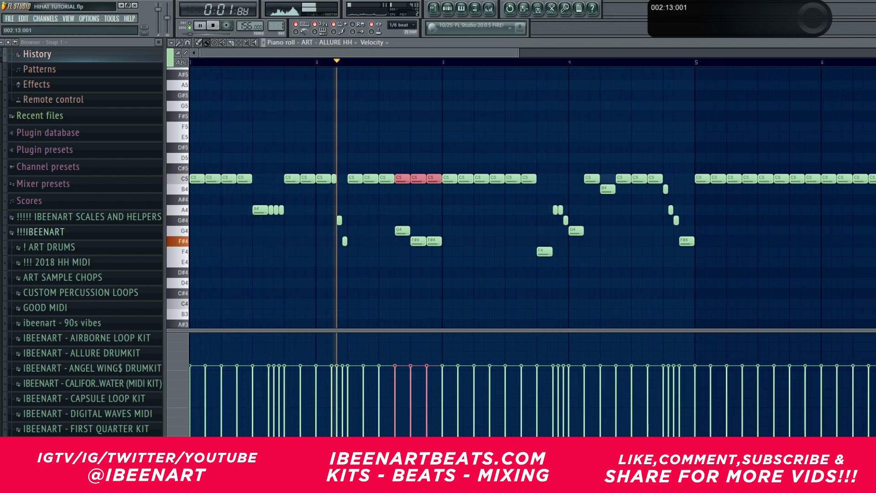
pyautogui.moveTo(538, 178); pyautogui.dragTo(568, 179)
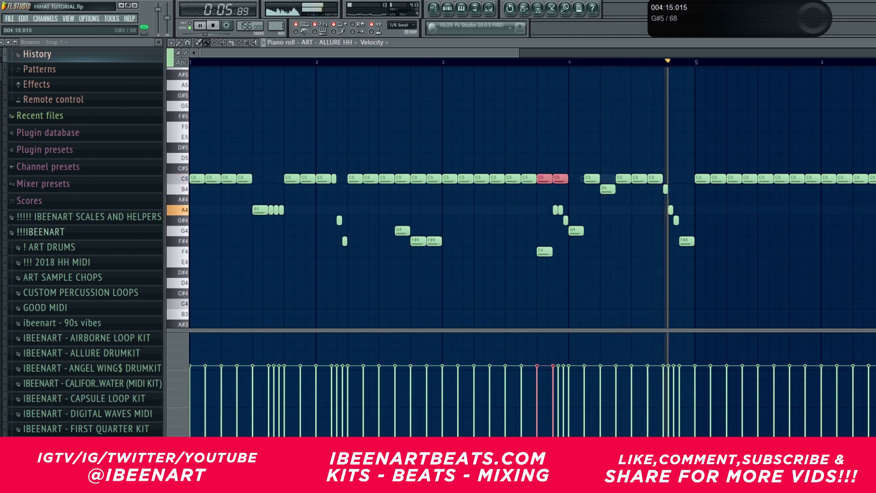
# - Split the final F#4 hit of bar 4 into three 1/6 beat notes at F#4, A#4 and A4
pyautogui.keyDown('ctrl'); pyautogui.rightClick(683, 95); pyautogui.keyUp('ctrl')
pyautogui.moveTo(520, 224); pyautogui.dragTo(517, 182)
pyautogui.click(516, 234)
pyautogui.click(519, 254)
pyautogui.moveTo(520, 255); pyautogui.dragTo(519, 192)
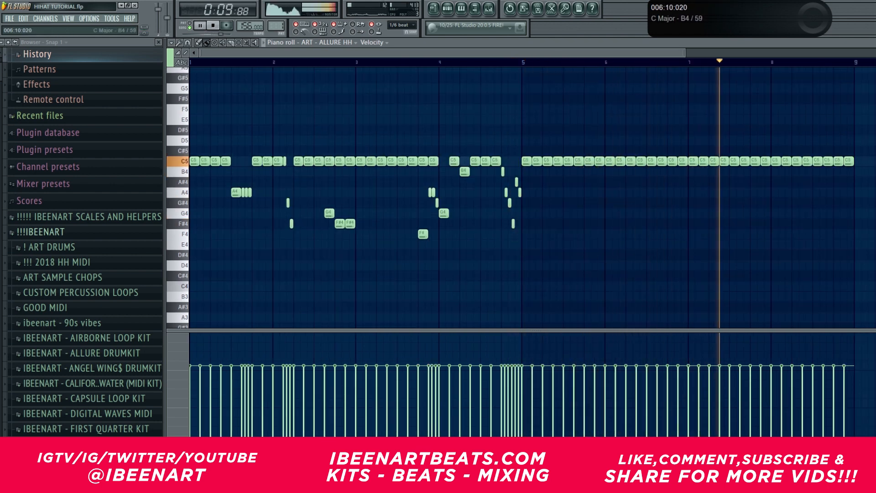
# - Turn bar 8's sixth C5 hit into a short A4, A4, G#4 roll, lower the seventh to G#4, and delete the last hit
pyautogui.rightClick(828, 161)
pyautogui.moveTo(825, 192); pyautogui.dragTo(832, 202)
pyautogui.moveTo(839, 161); pyautogui.dragTo(839, 203)
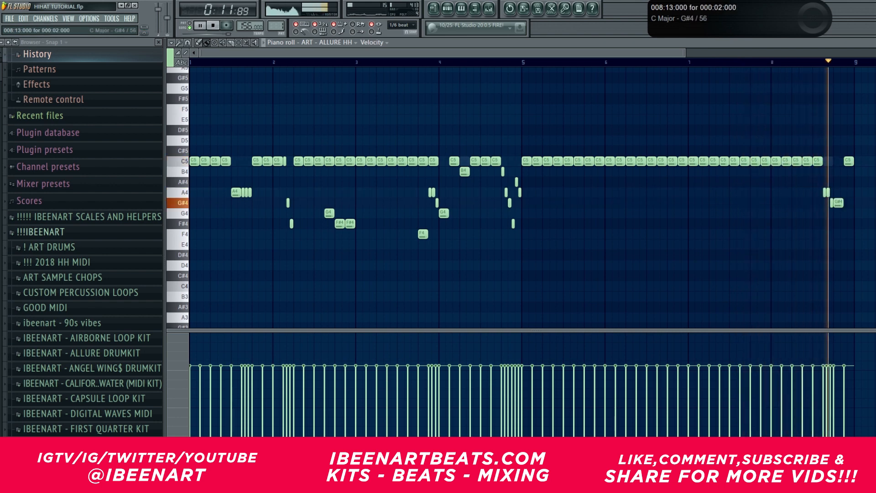
pyautogui.moveTo(859, 238); pyautogui.dragTo(574, 121)
pyautogui.keyDown('ctrl'); pyautogui.click(647, 182); pyautogui.keyUp('ctrl')
pyautogui.press('space')
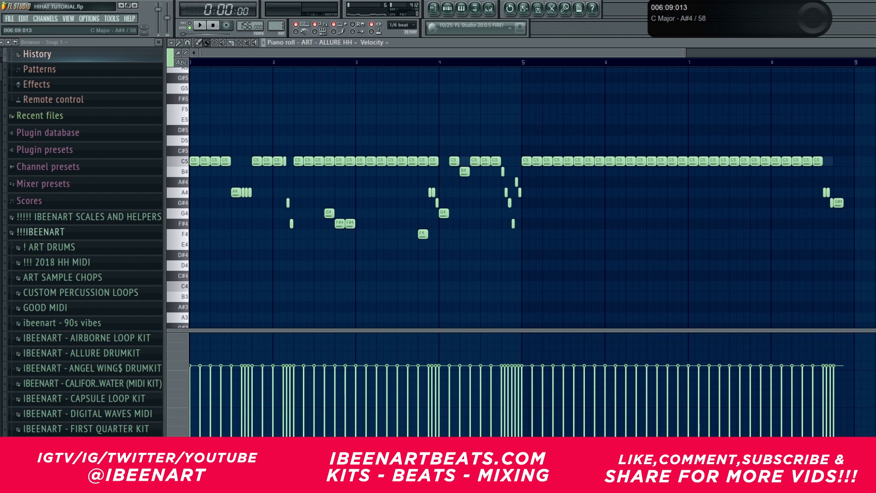
# - Set the main snap to 1/3 step
pyautogui.click(402, 24)
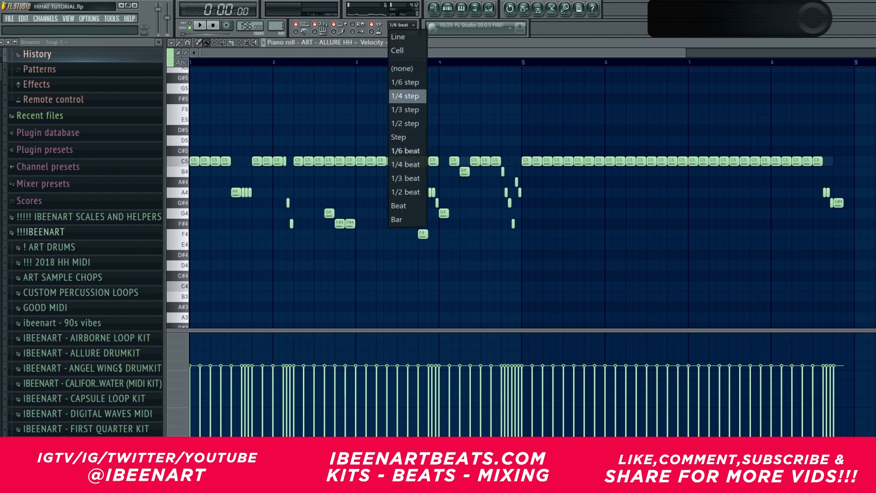
pyautogui.click(409, 109)
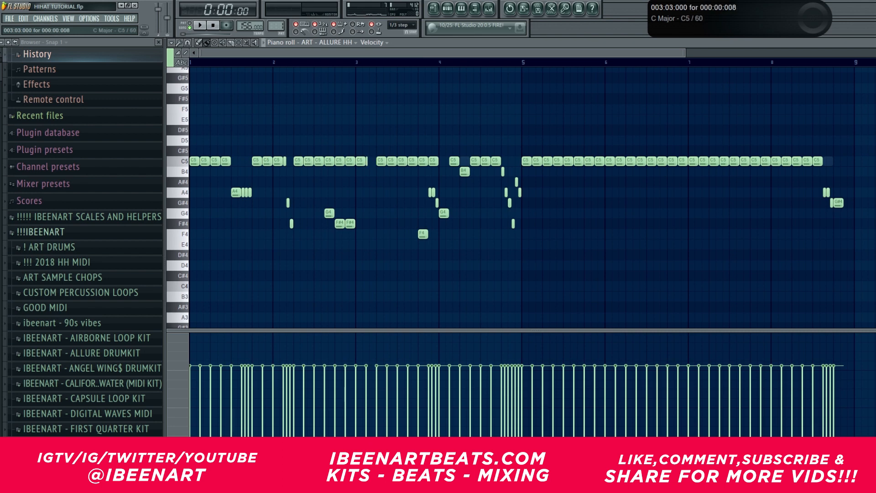
# - Try a very fast roll descending from C5 to F#4 early in bar 3 with its neighbouring hits lowered, and undo it
pyautogui.moveTo(370, 192); pyautogui.dragTo(375, 224)
pyautogui.press('space')
pyautogui.moveTo(379, 161); pyautogui.dragTo(379, 223)
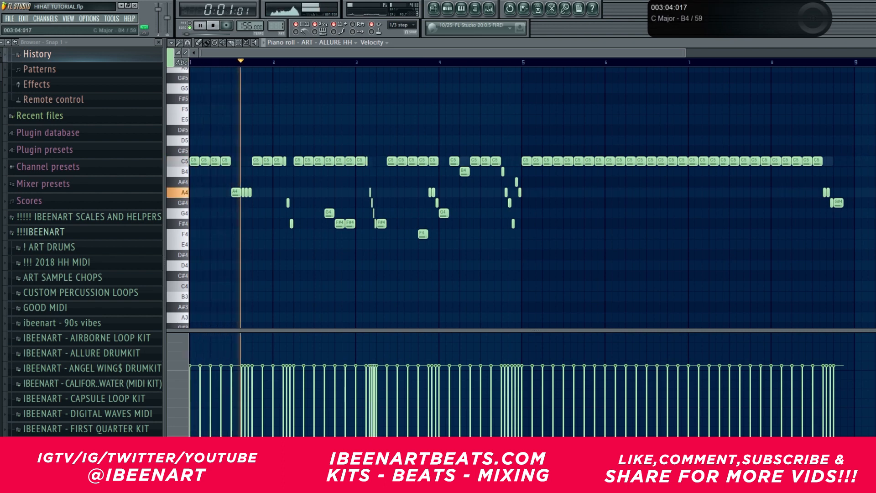
pyautogui.moveTo(360, 161); pyautogui.dragTo(360, 202)
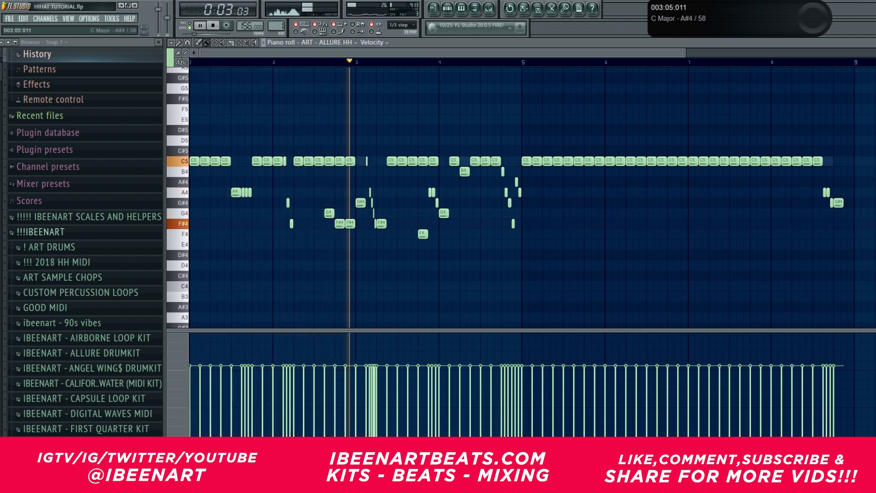
pyautogui.press('space')
pyautogui.hotkey('ctrl', 'alt', 'z')
pyautogui.hotkey('ctrl', 'alt', 'z')
pyautogui.hotkey('ctrl', 'alt', 'z')
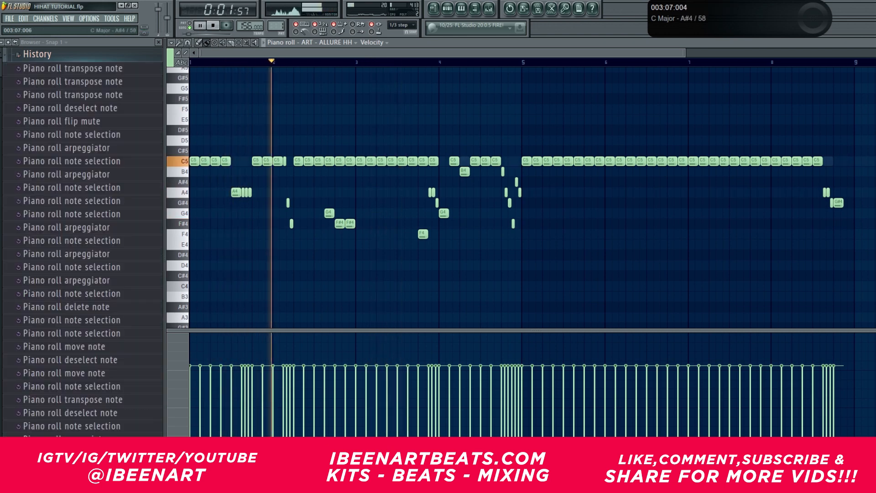
# - Lower the third and fourth hits of bar 3 to G#4 and G4, and the last two roll notes of bar 4 to F4 and E4
pyautogui.moveTo(381, 161); pyautogui.dragTo(392, 213)
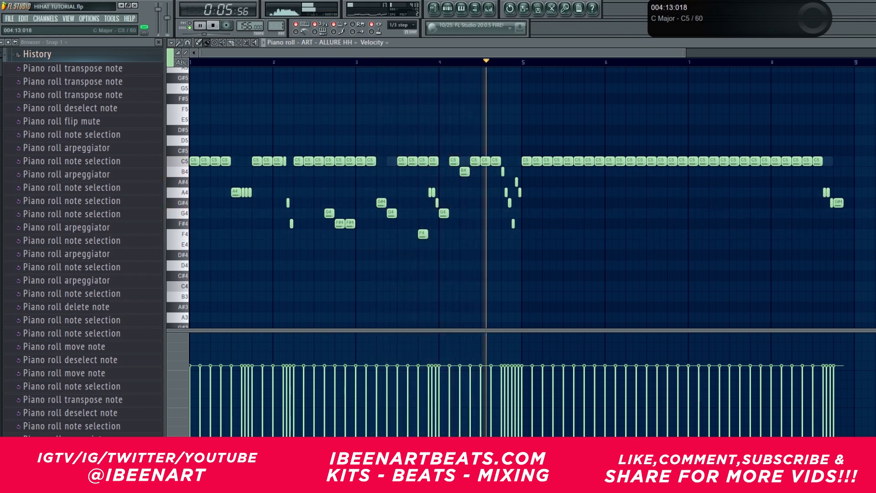
pyautogui.moveTo(516, 182); pyautogui.dragTo(521, 244)
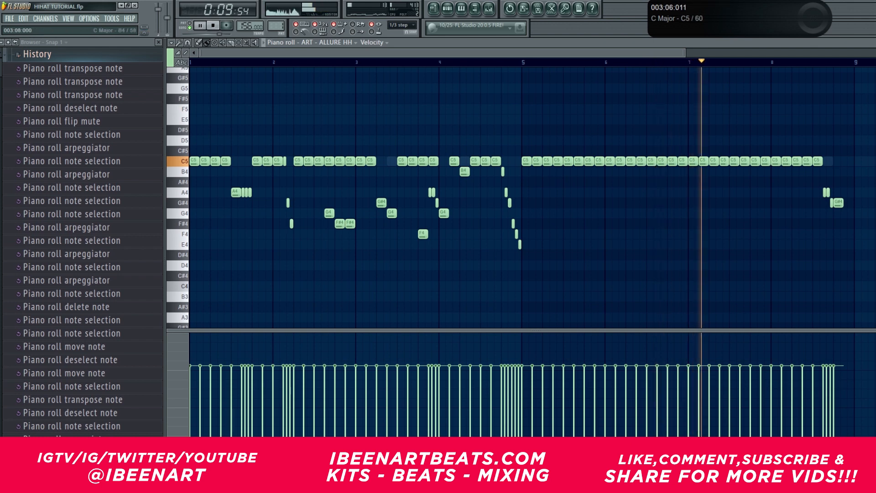
# - Replace the fifth C5 hit of bar 3 with six very short notes descending from C5 to F#4, and lower the sixth hit to F4
pyautogui.press('pageup')
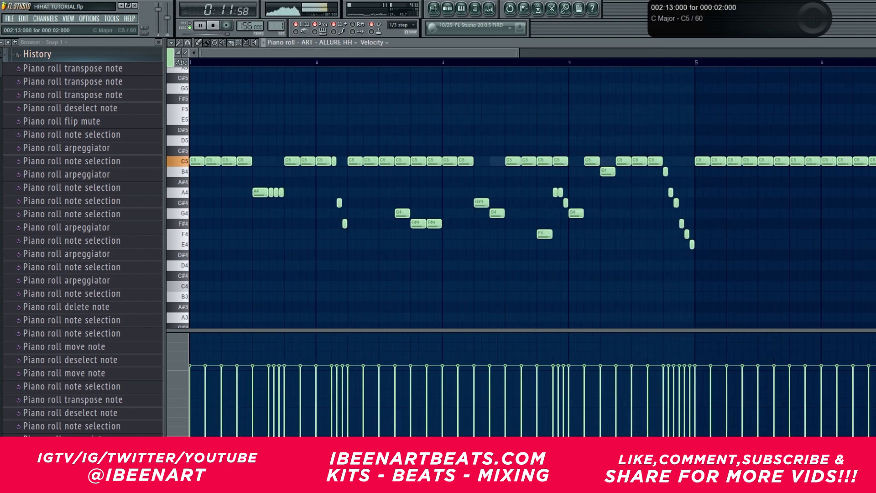
pyautogui.rightClick(510, 161)
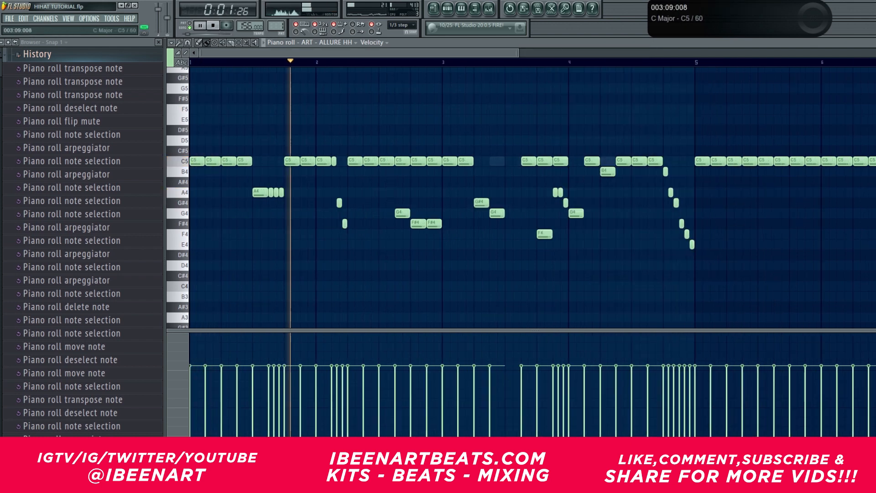
pyautogui.moveTo(505, 161); pyautogui.dragTo(519, 161)
pyautogui.moveTo(509, 192); pyautogui.dragTo(526, 234)
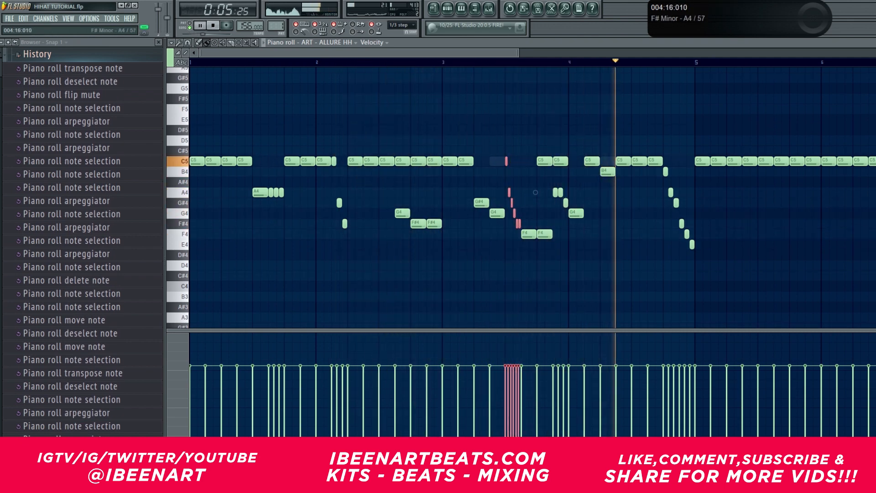
# - Add a run of six very short F#4 notes beneath the sixth hit of bar 4, and collapse the browser's undo history
pyautogui.moveTo(651, 223); pyautogui.dragTo(676, 224)
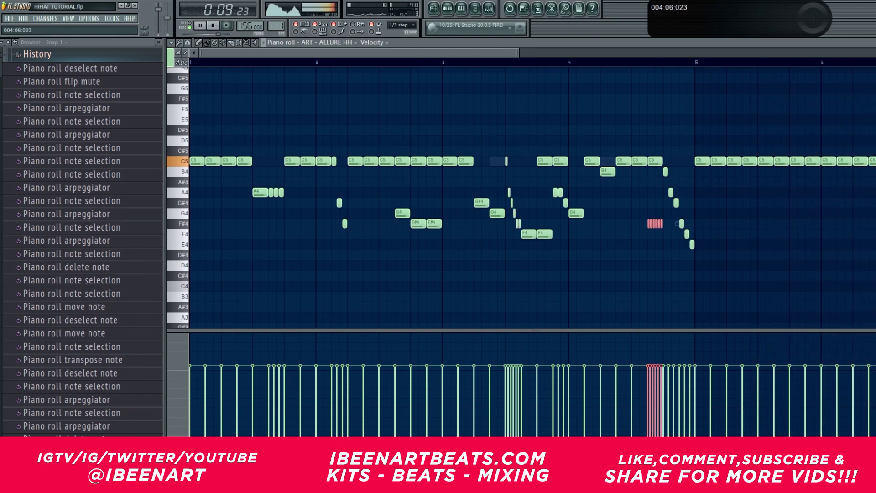
pyautogui.click(37, 54)
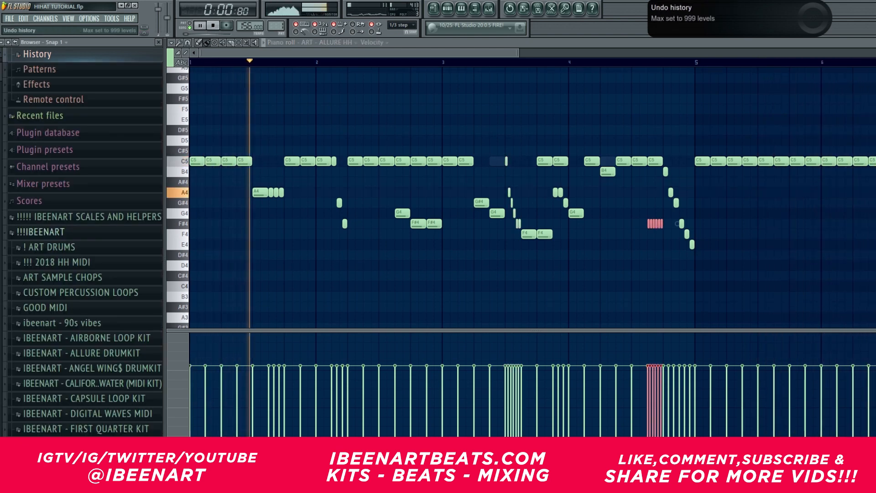
pyautogui.press('pagedown')
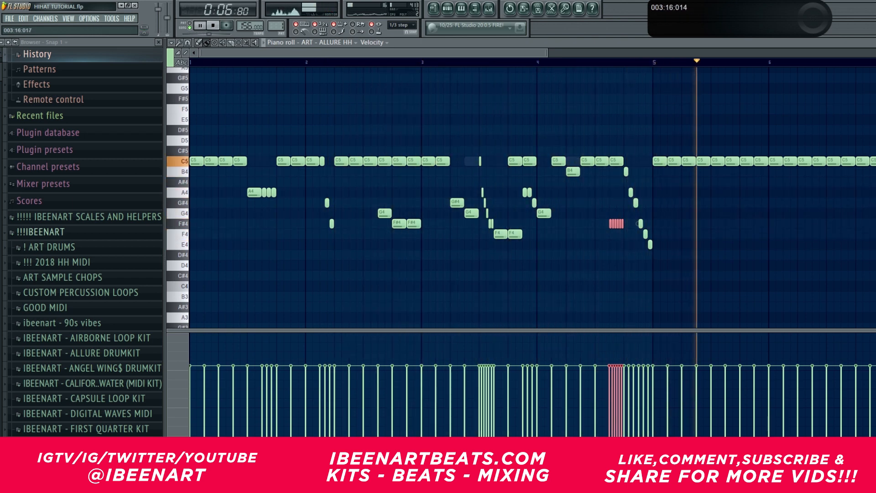
# - Delete every second note of the short F#4 run in bar 4 and play the pattern back
pyautogui.press('space')
pyautogui.keyDown('ctrl'); pyautogui.scroll(3, 639, 223); pyautogui.keyUp('ctrl')
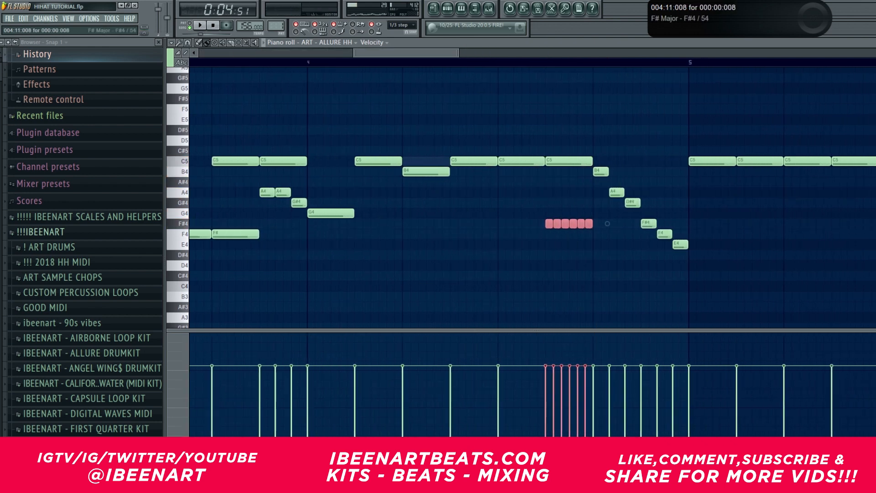
pyautogui.rightClick(574, 224)
pyautogui.press('space')
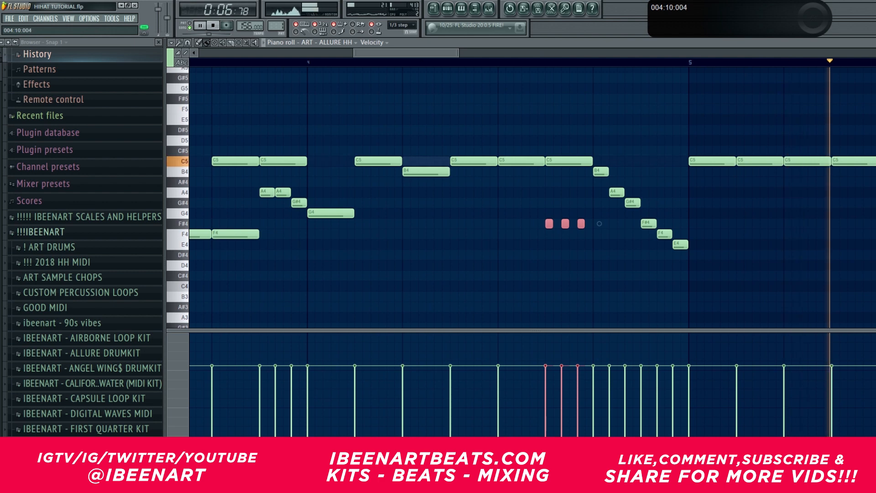
pyautogui.keyDown('ctrl'); pyautogui.scroll(-1, 513, 203); pyautogui.keyUp('ctrl')
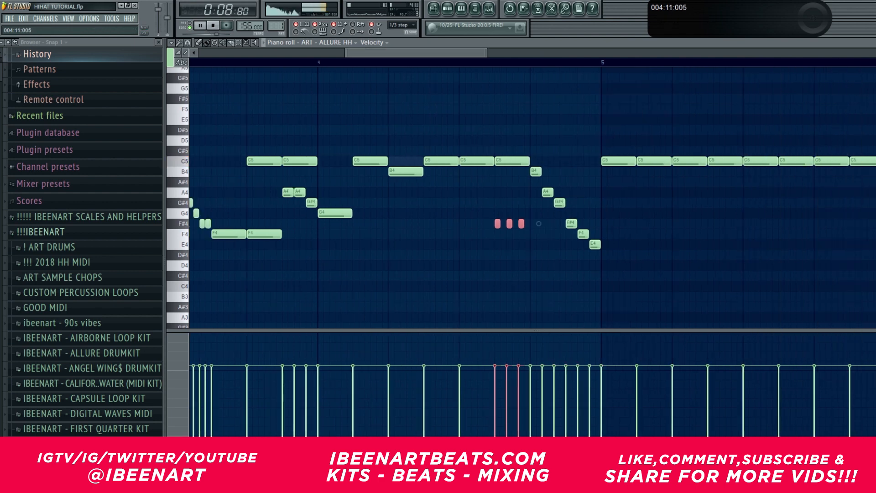
pyautogui.press('space')
pyautogui.keyDown('ctrl'); pyautogui.scroll(-3, 514, 204); pyautogui.keyUp('ctrl')
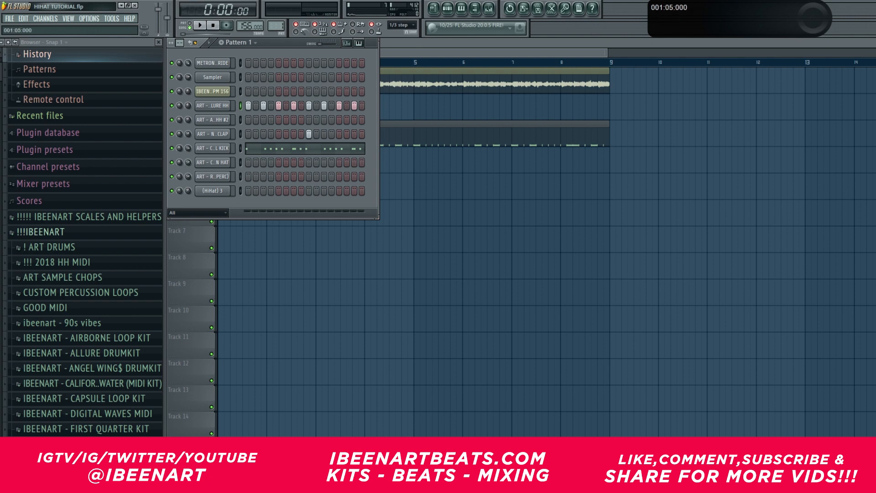
# - Open the piano roll of the ART - CASHMONEY OPEN HAT channel and start playback
pyautogui.rightClick(224, 162)
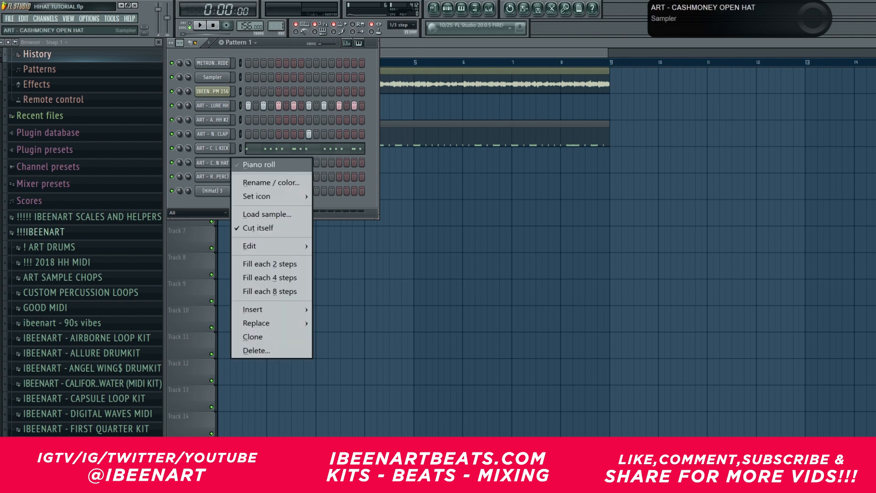
pyautogui.click(246, 164)
pyautogui.press('space')
# - Stop playback and examine the open hat's channel settings, viewing its instrument envelope and returning to its sample properties
pyautogui.click(448, 8)
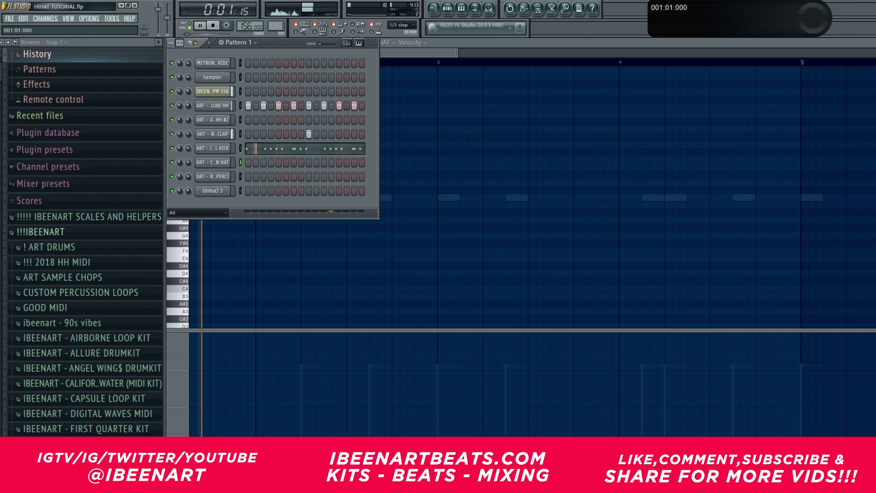
pyautogui.click(213, 163)
pyautogui.press('space')
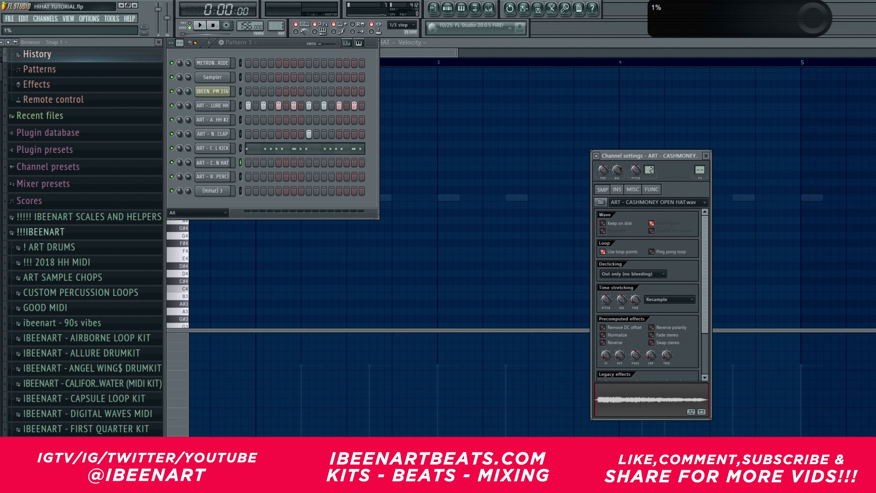
pyautogui.rightClick(225, 162)
pyautogui.click(617, 189)
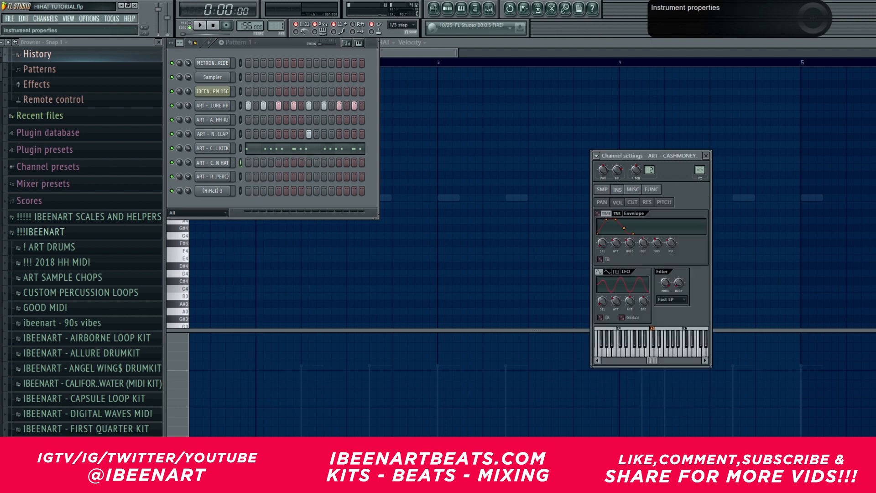
pyautogui.click(601, 189)
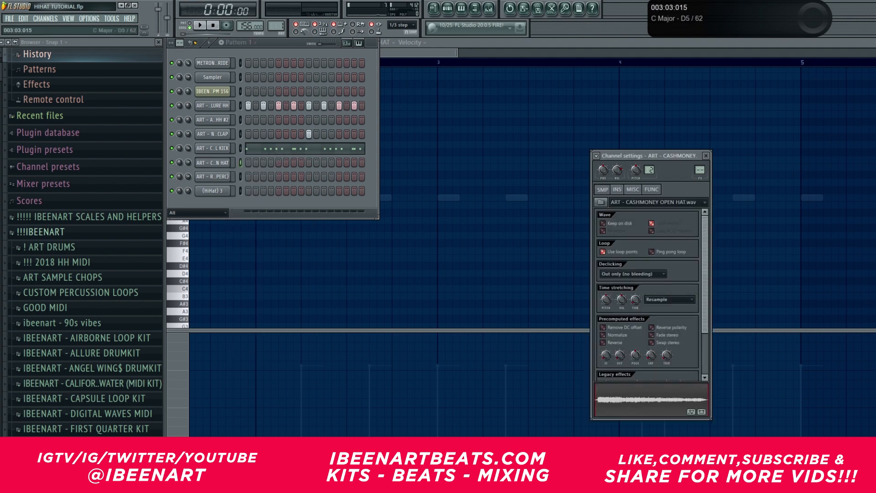
# - Reopen the piano roll of the ART - CASHMONEY OPEN HAT channel and start playback
pyautogui.rightClick(225, 162)
pyautogui.click(263, 164)
pyautogui.rightClick(225, 163)
pyautogui.click(264, 165)
pyautogui.scroll(-2, 263, 164)
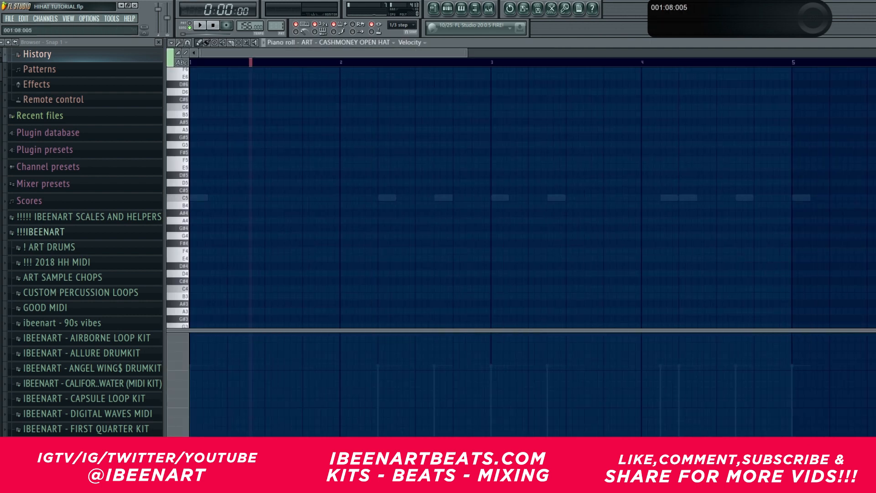
pyautogui.press('space')
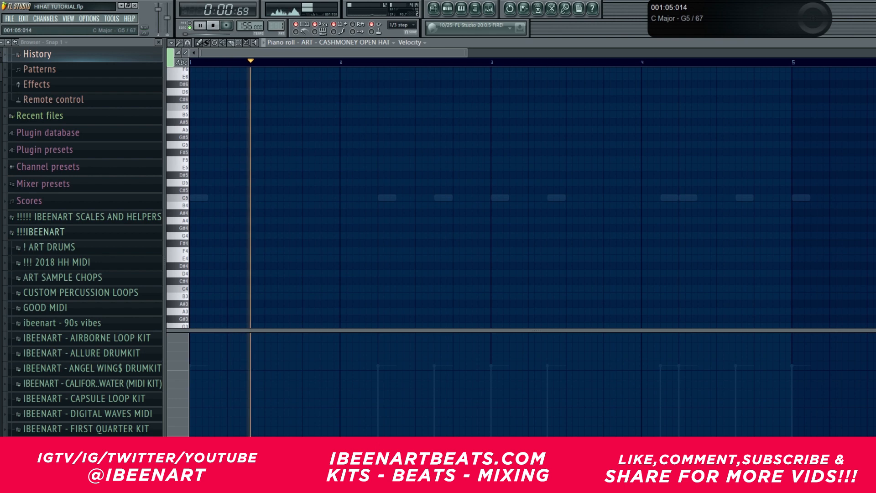
# - Try painting a dense run of very short C5 notes at the end of bar 2 with the 1/3 step snap
pyautogui.moveTo(455, 197); pyautogui.dragTo(482, 198)
pyautogui.press('space')
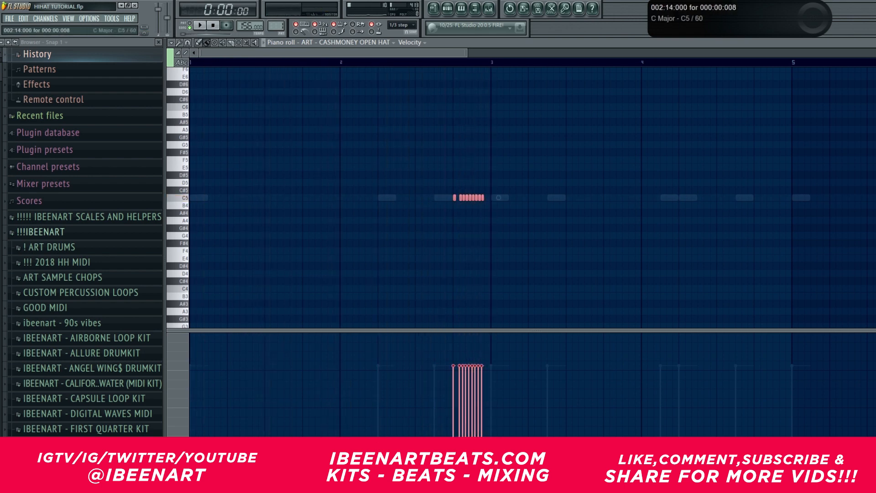
pyautogui.hotkey('ctrl', 'z')
# - Set the snap to 1/6 beat, replace the dense run at the end of bar 2 with four short C5 notes, and play it
pyautogui.click(402, 25)
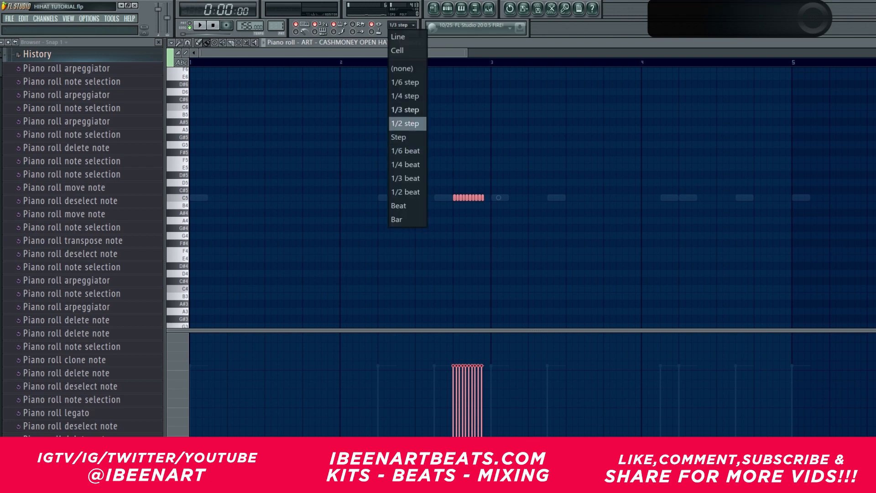
pyautogui.click(405, 151)
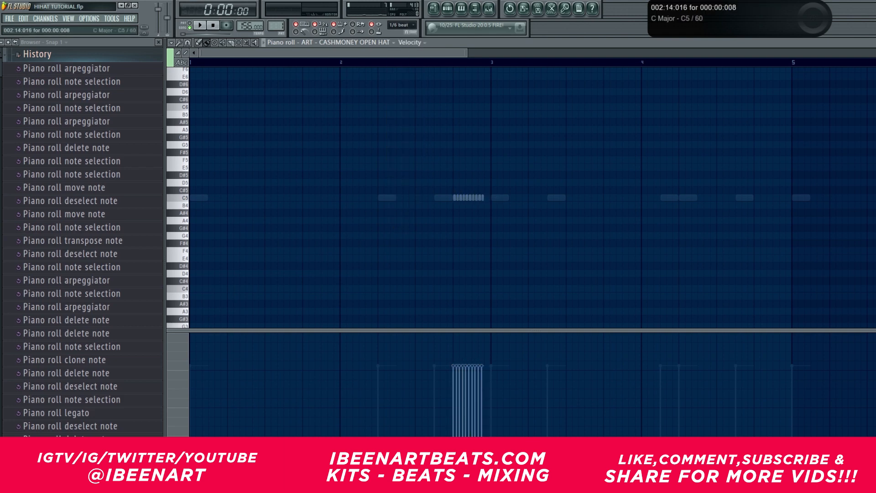
pyautogui.moveTo(454, 198); pyautogui.dragTo(474, 198)
pyautogui.press('space')
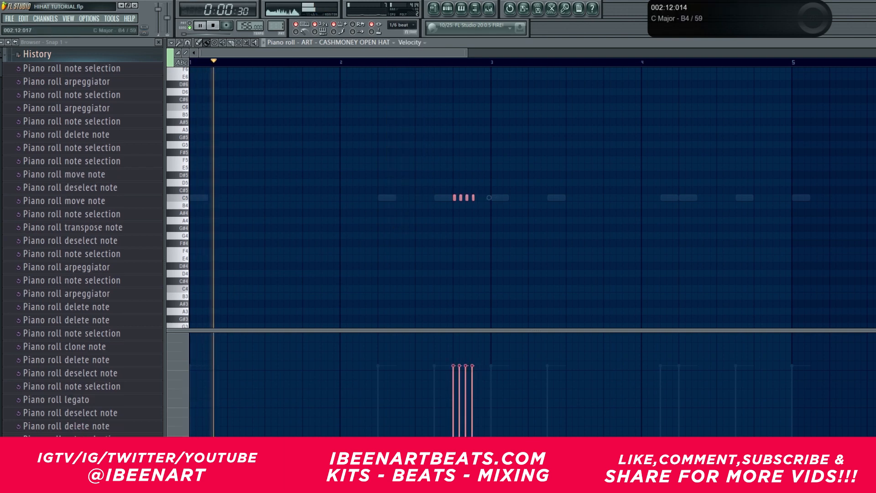
# - Add three short C5 notes in bar 2, five notes descending from G#4 to F4 in bar 3, and four C5 notes ending bar 4
pyautogui.moveTo(379, 197); pyautogui.dragTo(392, 197)
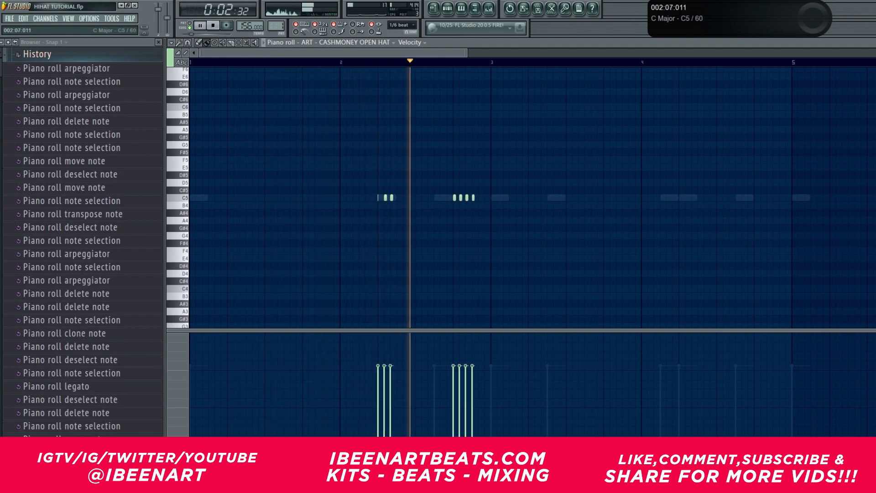
pyautogui.moveTo(567, 228); pyautogui.dragTo(592, 251)
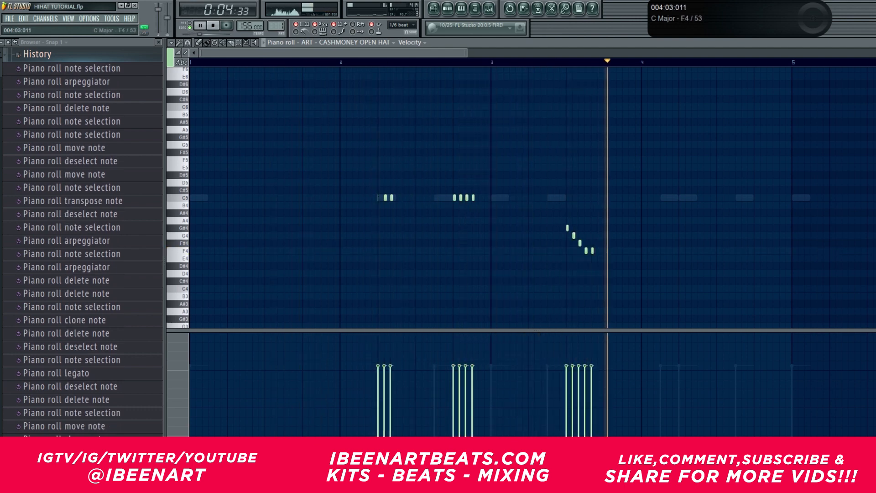
pyautogui.moveTo(762, 198); pyautogui.dragTo(782, 198)
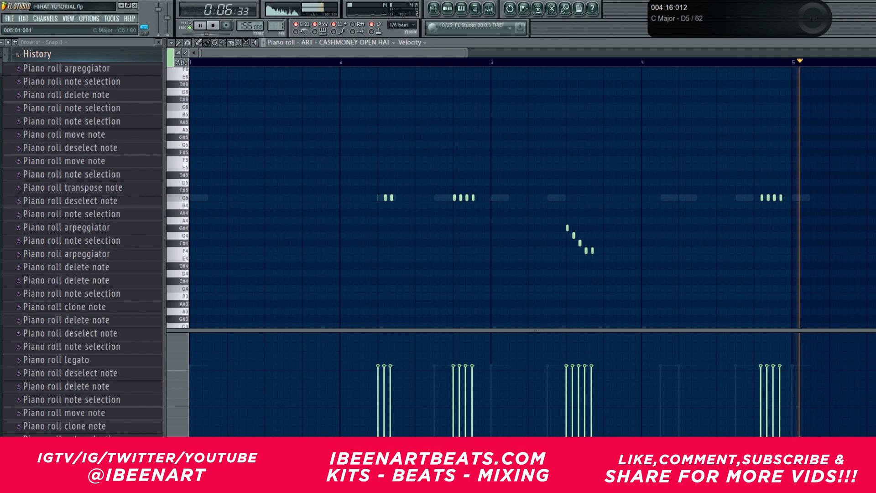
pyautogui.keyDown('ctrl'); pyautogui.rightClick(793, 202); pyautogui.keyUp('ctrl')
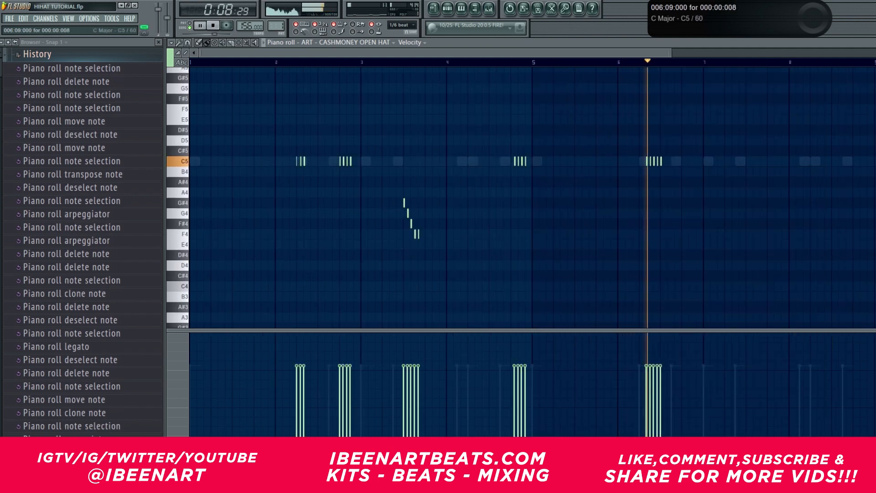
# - Try adding a run of short C5 open hat notes in bar 6, undo it, and stop playback
pyautogui.moveTo(797, 161); pyautogui.dragTo(813, 161)
pyautogui.hotkey('ctrl', 'z')
pyautogui.press('space')
# - Set the snap to Step, try a run of five C5 notes in bar 1, and delete the run
pyautogui.click(402, 25)
pyautogui.click(411, 137)
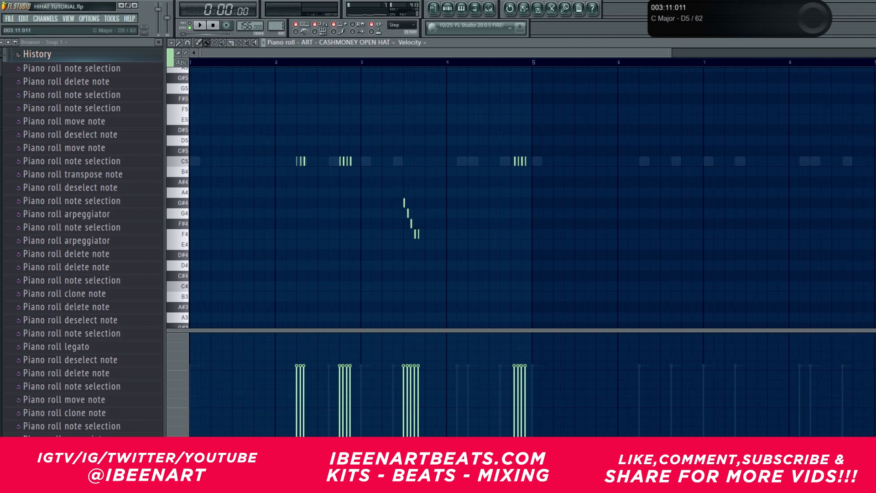
pyautogui.moveTo(233, 161); pyautogui.dragTo(257, 161)
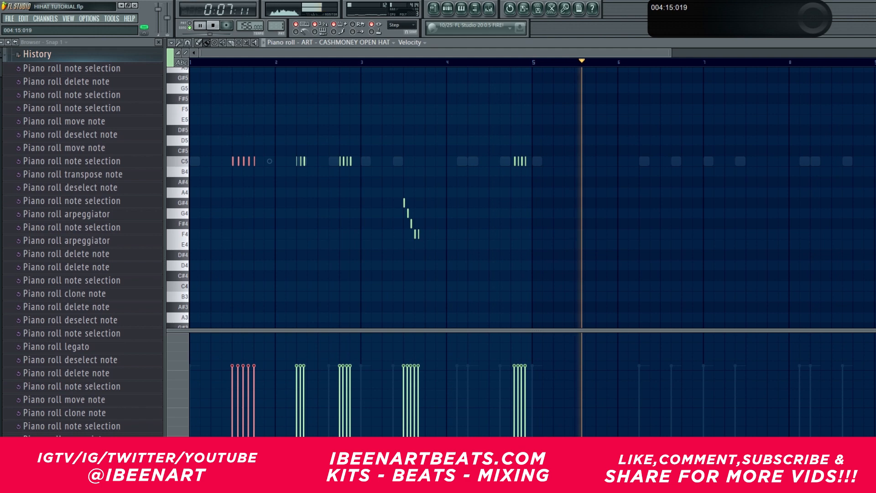
pyautogui.press('Delete')
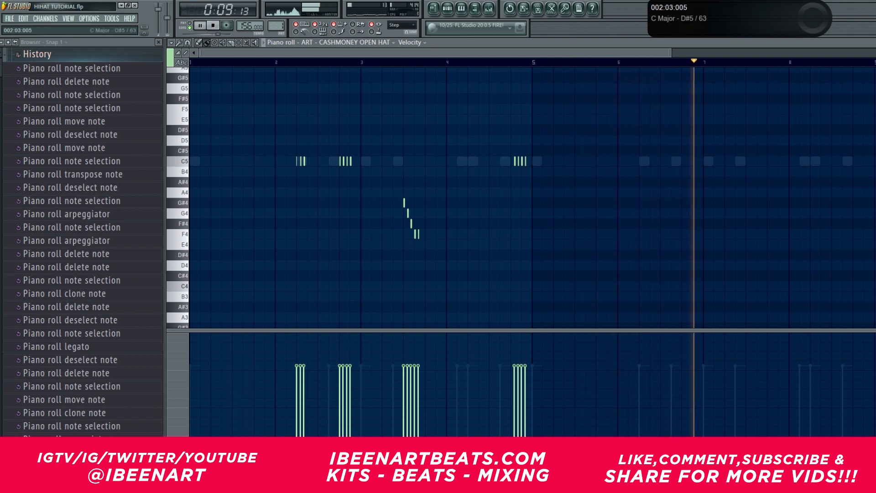
# - Set the snap to 1/6 beat and paint six short notes descending from B4 to F#4 in the second half of bar 1
pyautogui.click(402, 25)
pyautogui.click(405, 151)
pyautogui.moveTo(232, 172); pyautogui.dragTo(253, 223)
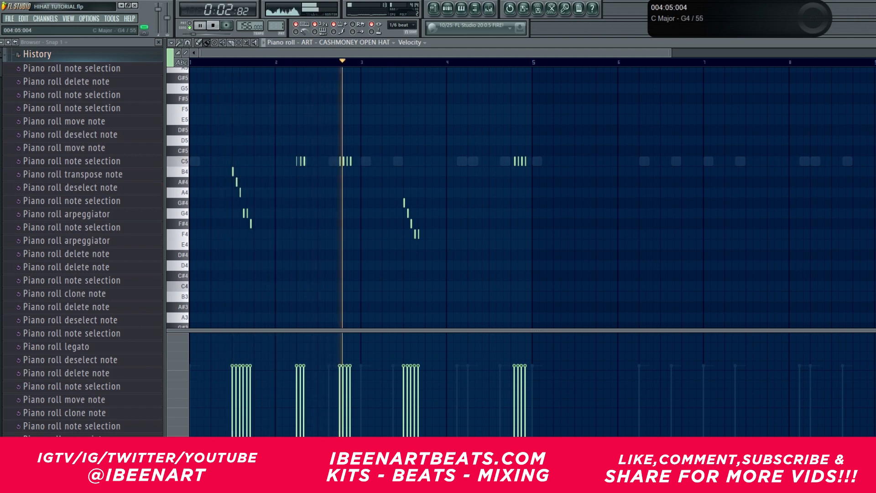
# - Stop playback, show the open hat channel's Cut itself option, and open its channel settings
pyautogui.click(448, 8)
pyautogui.press('space')
pyautogui.rightClick(212, 163)
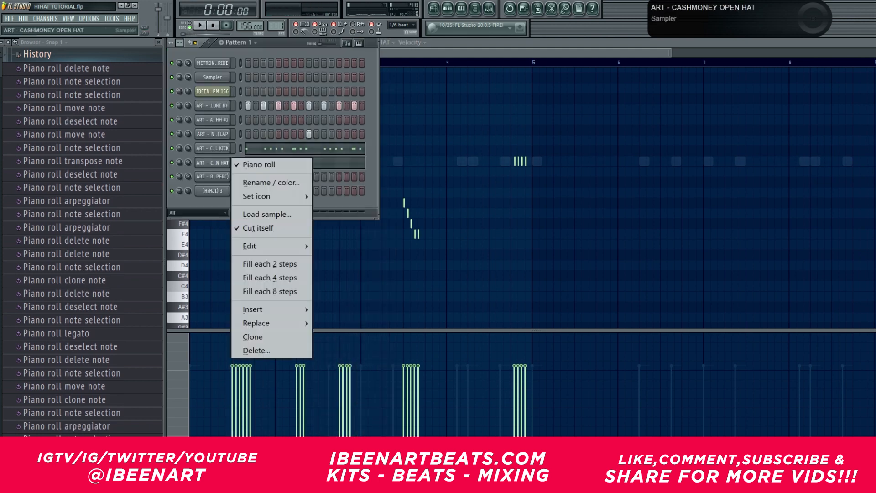
pyautogui.rightClick(213, 163)
pyautogui.click(259, 227)
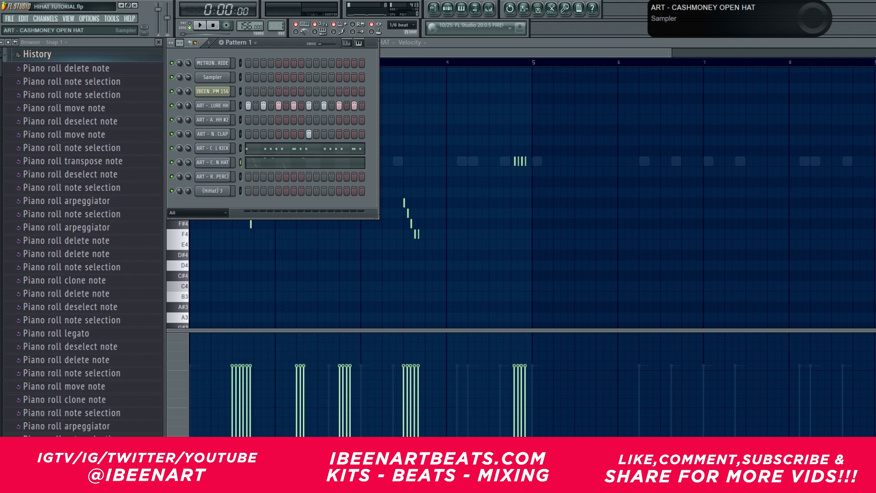
pyautogui.click(213, 163)
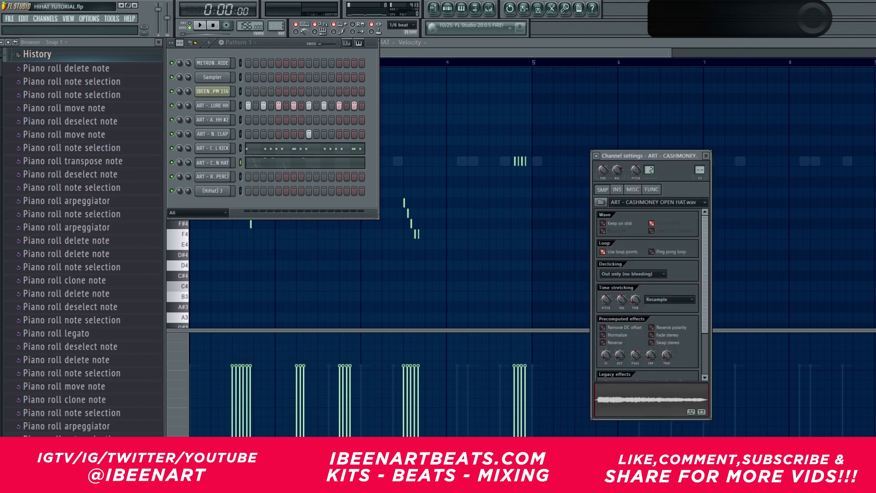
# - Delete all ART - CAPITAL KICK notes from bar 5 onward and play the pattern
pyautogui.rightClick(460, 161)
pyautogui.press('space')
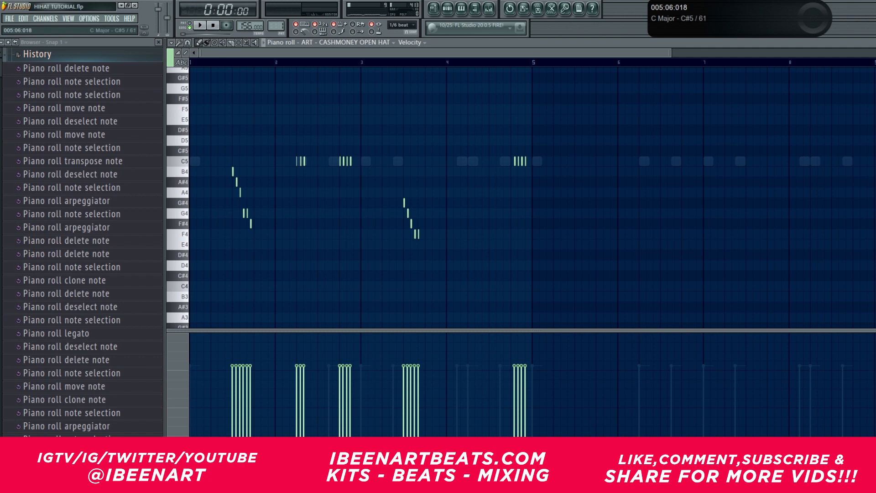
pyautogui.rightClick(538, 161)
pyautogui.rightClick(538, 161)
pyautogui.moveTo(538, 161); pyautogui.dragTo(875, 162)
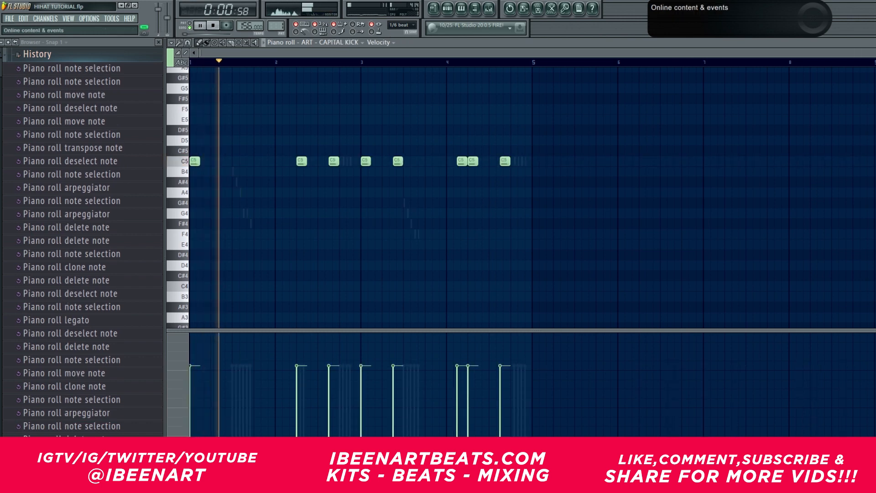
# - Switch the piano roll to the ART - ALLURE HH channel and bring up the channel rack
pyautogui.click(340, 43)
pyautogui.click(365, 120)
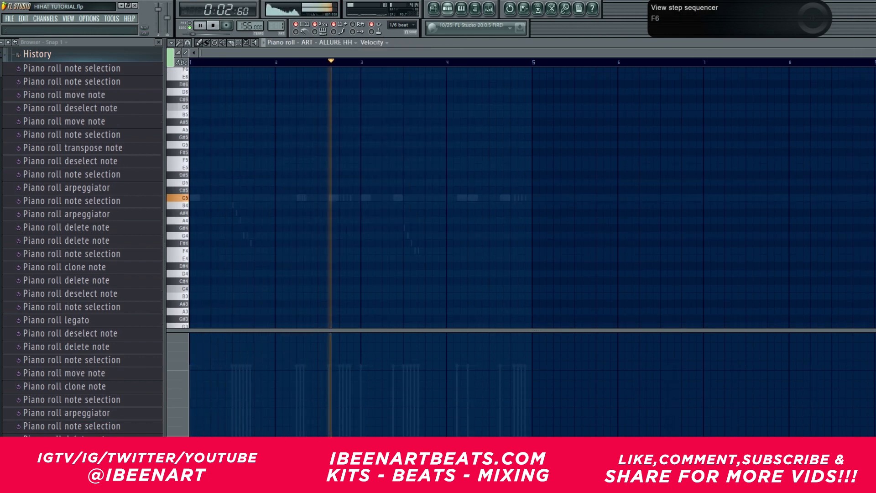
pyautogui.click(434, 8)
pyautogui.click(461, 8)
pyautogui.click(448, 8)
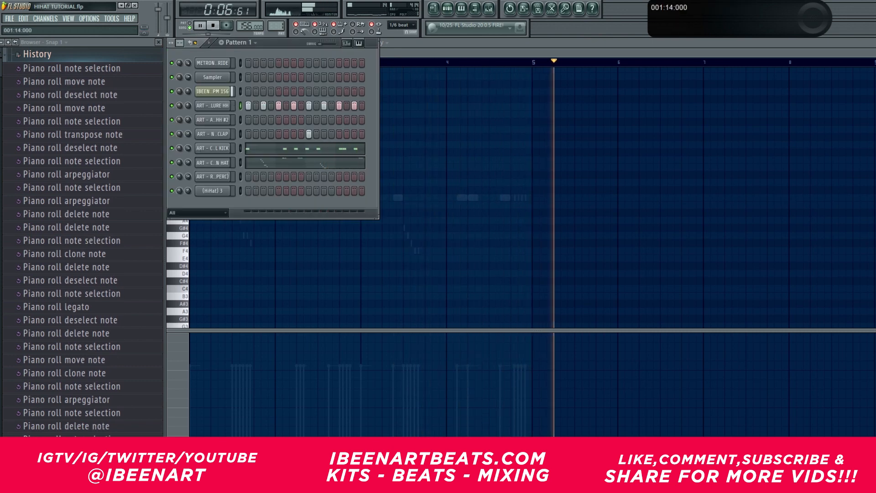
# - Duplicate the Pattern 1 clip to bar 5 of the playlist and stop playback
pyautogui.click(433, 8)
pyautogui.hotkey('ctrl', 'b')
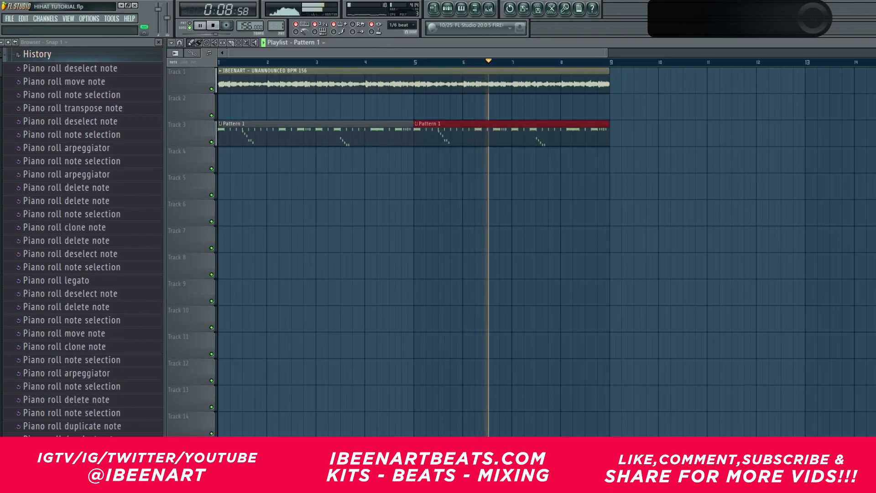
pyautogui.press('F6')
pyautogui.press('space')
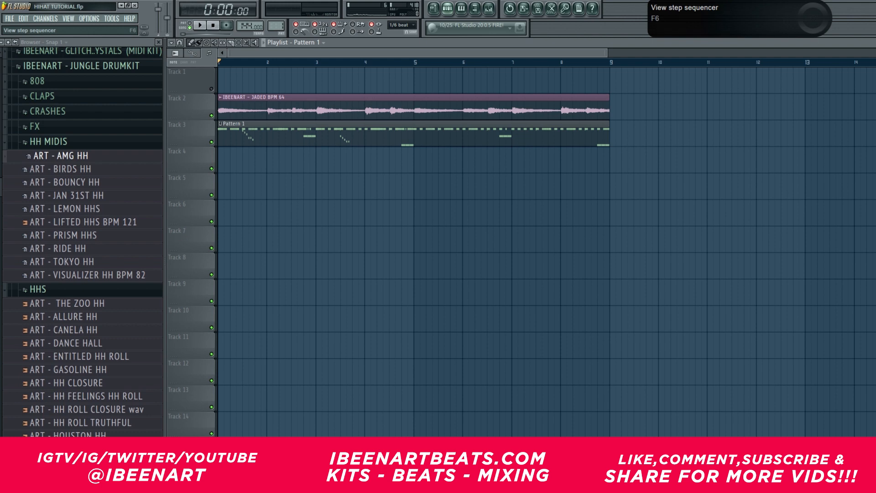
# - Play the arrangement and open the piano roll of the ART - ALLURE HH channel
pyautogui.press('space')
pyautogui.press('F6')
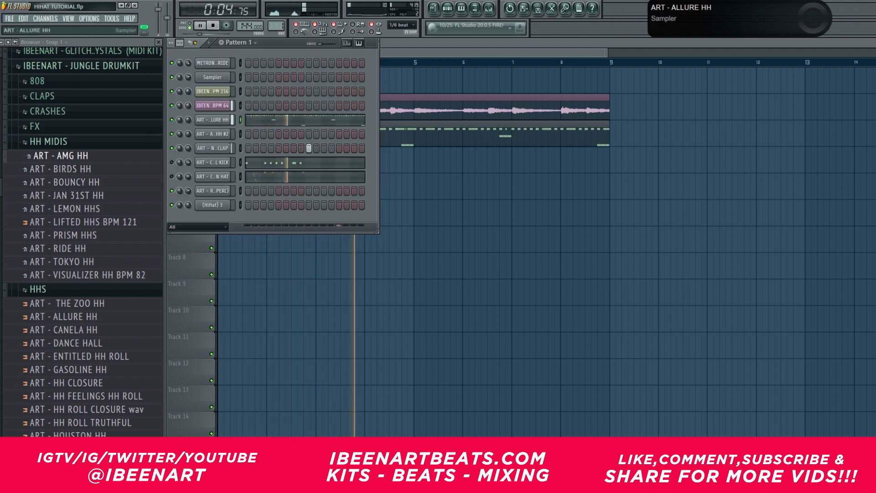
pyautogui.click(264, 120)
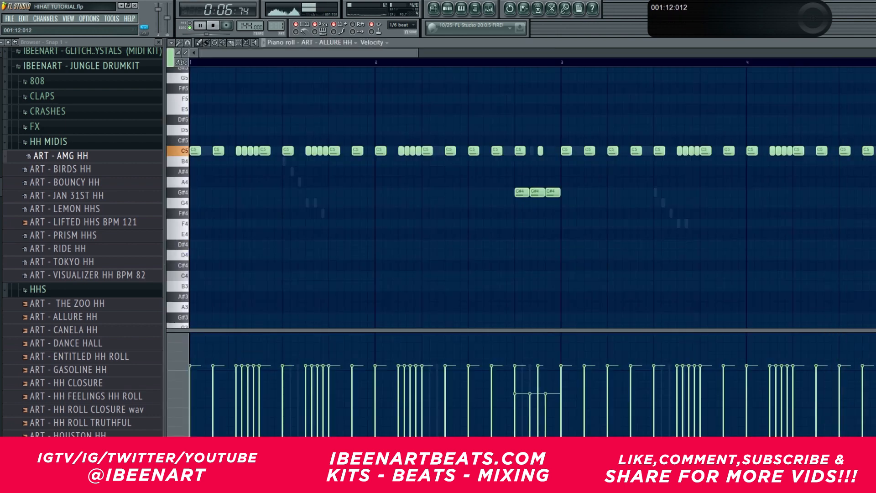
pyautogui.scroll(-2, 306, 62)
# - Randomize the velocities of the ART - ALLURE HH notes by a slight amount and apply the change
pyautogui.hotkey('alt', 'r')
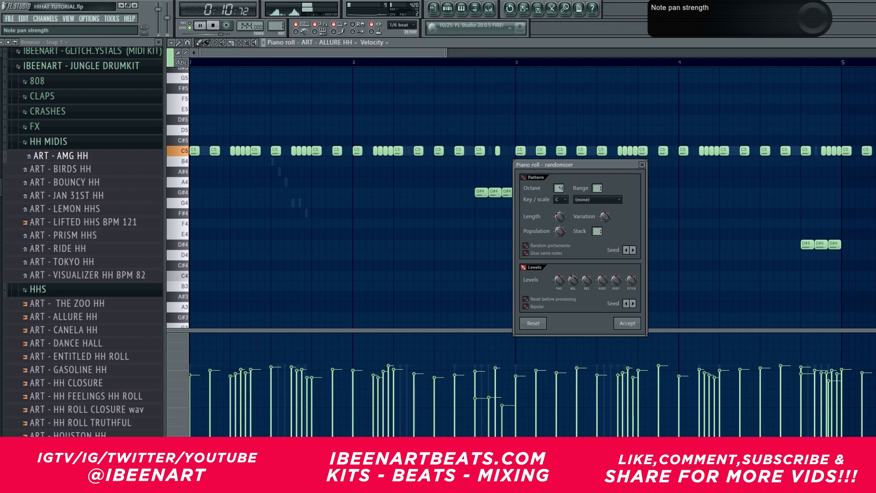
pyautogui.moveTo(573, 280)
pyautogui.mouseDown()
pyautogui.moveTo(573, 301)
pyautogui.moveTo(572, 284)
pyautogui.mouseUp()
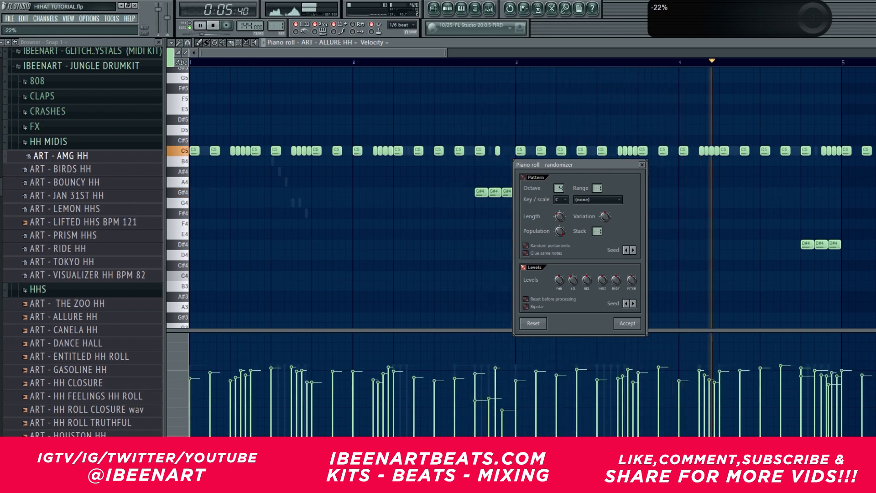
pyautogui.moveTo(573, 285); pyautogui.dragTo(573, 280)
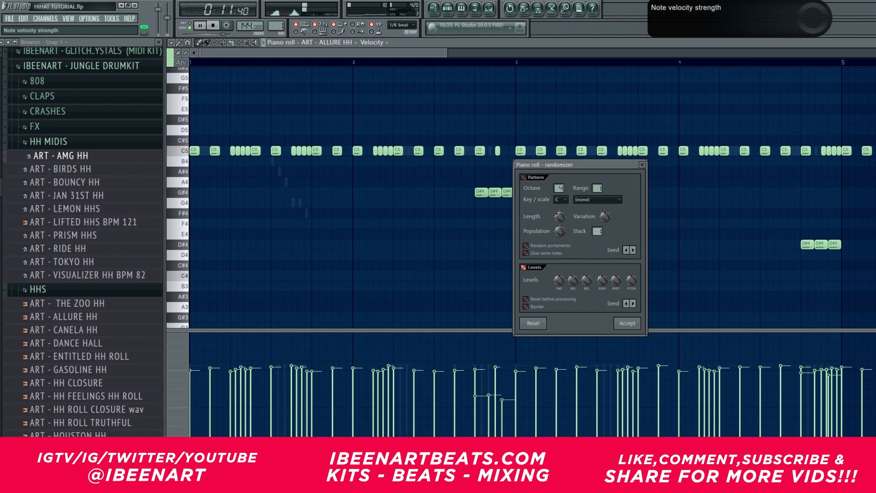
pyautogui.click(627, 323)
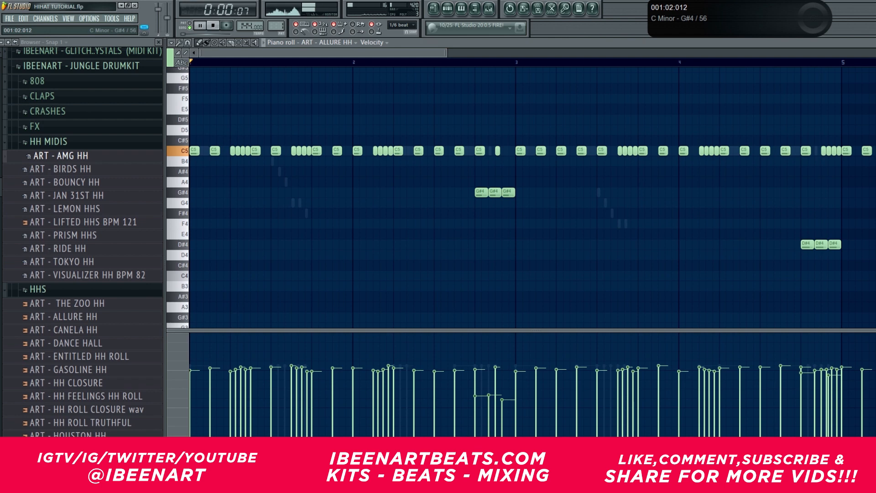
# - Nudge all the hi-hat notes slightly earlier, shorten the last ones to end at bar 9, and clear the selection
pyautogui.moveTo(447, 52); pyautogui.dragTo(336, 53)
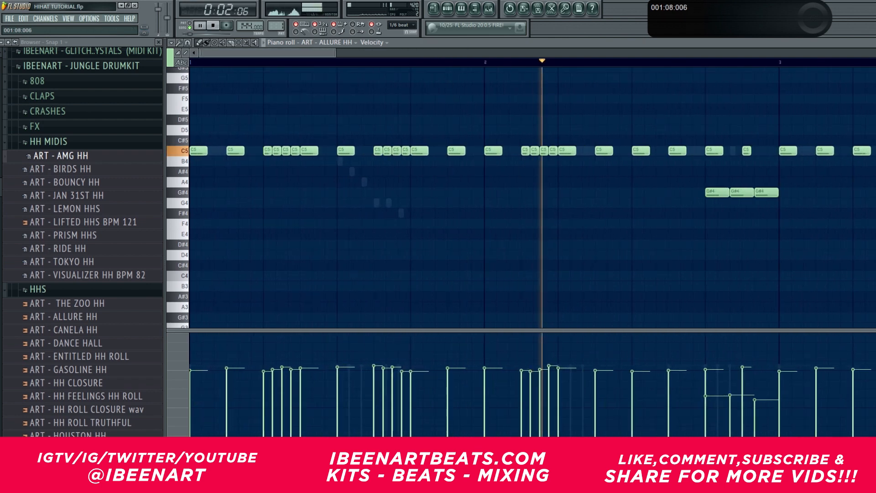
pyautogui.hotkey('ctrl', 'a')
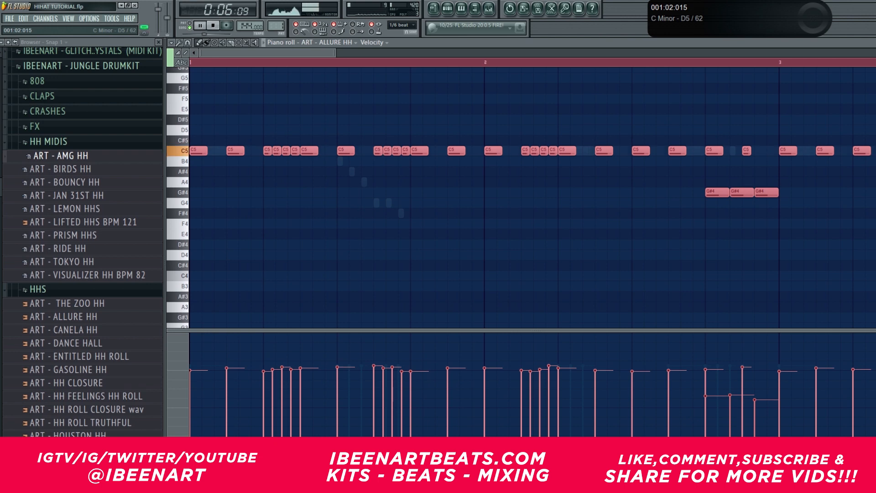
pyautogui.moveTo(268, 53); pyautogui.dragTo(571, 53)
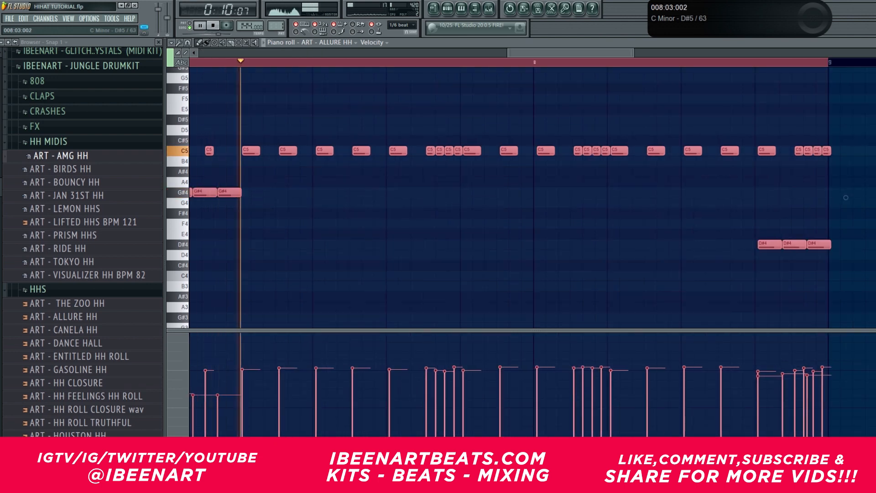
pyautogui.hotkey('ctrl', 'd')
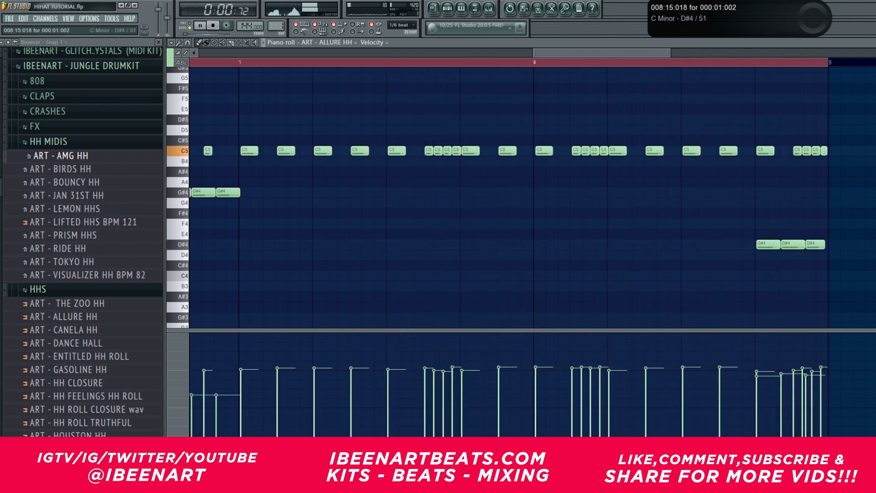
# - Review the hi-hat notes across all eight bars and bring up the channel rack
pyautogui.moveTo(602, 53); pyautogui.dragTo(315, 53)
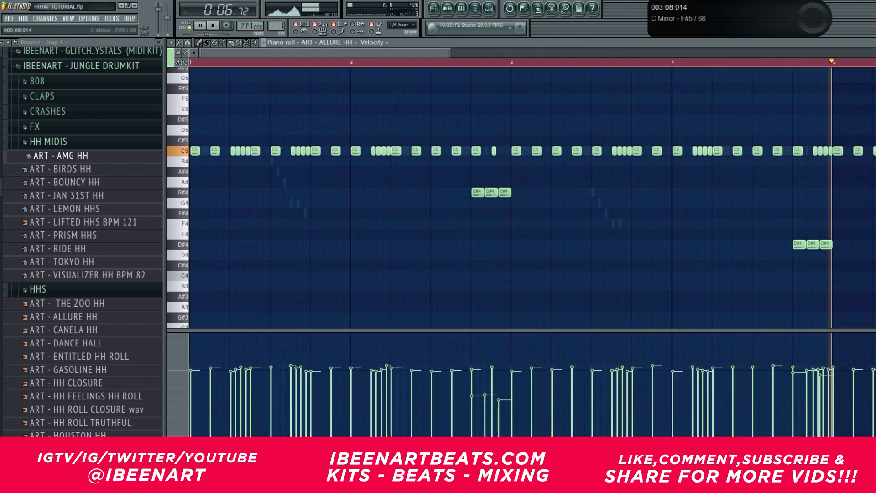
pyautogui.scroll(-3, 550, 61)
pyautogui.click(448, 8)
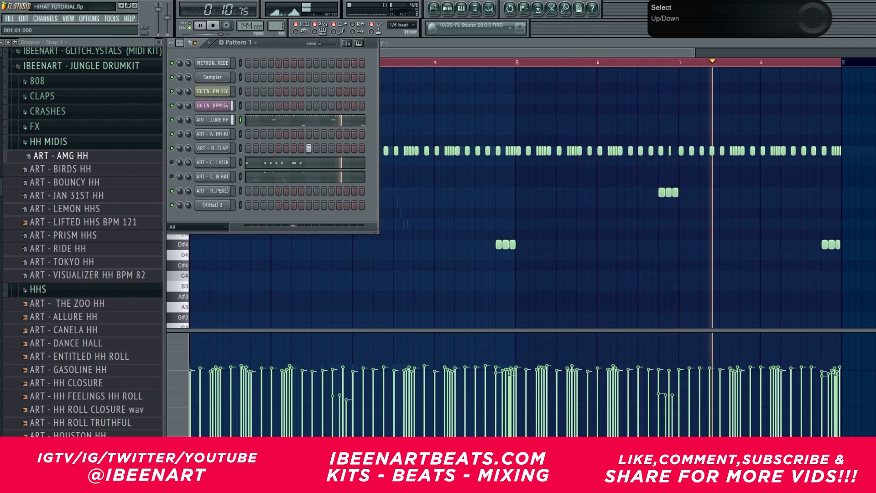
# - Select all the ART - ALLURE HH notes, show the channel's function settings, and stop playback
pyautogui.rightClick(458, 100)
pyautogui.hotkey('ctrl', 'a')
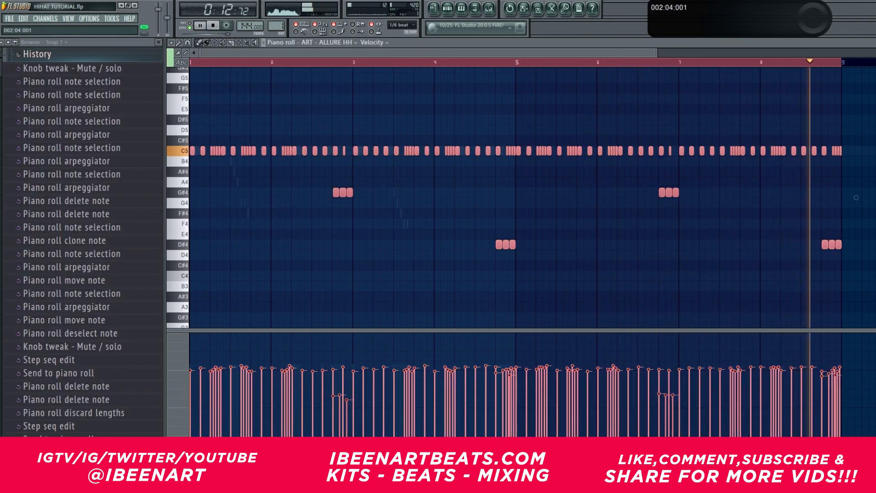
pyautogui.press('F6')
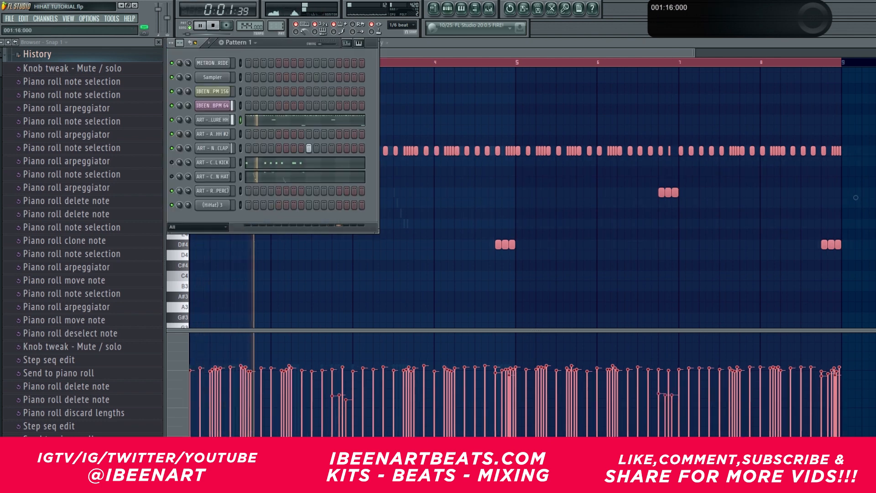
pyautogui.click(213, 120)
pyautogui.click(633, 189)
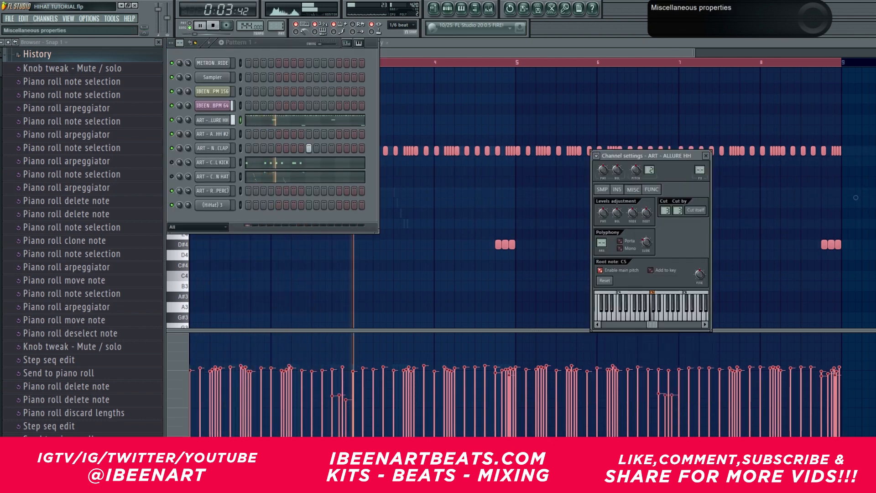
pyautogui.click(652, 189)
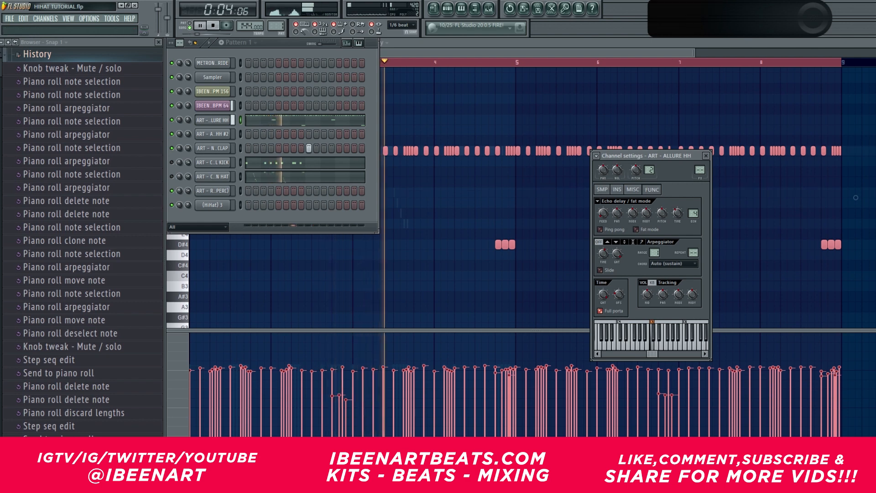
pyautogui.click(37, 54)
pyautogui.press('space')
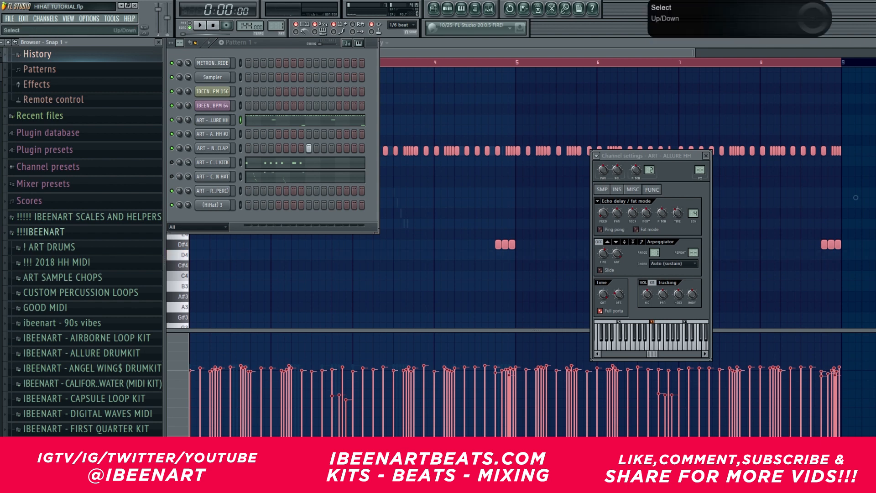
# - Clear the ART - ALLURE HH notes from Pattern 1 and solo that channel
pyautogui.rightClick(228, 118)
pyautogui.press('Escape')
pyautogui.rightClick(172, 119)
pyautogui.click(190, 128)
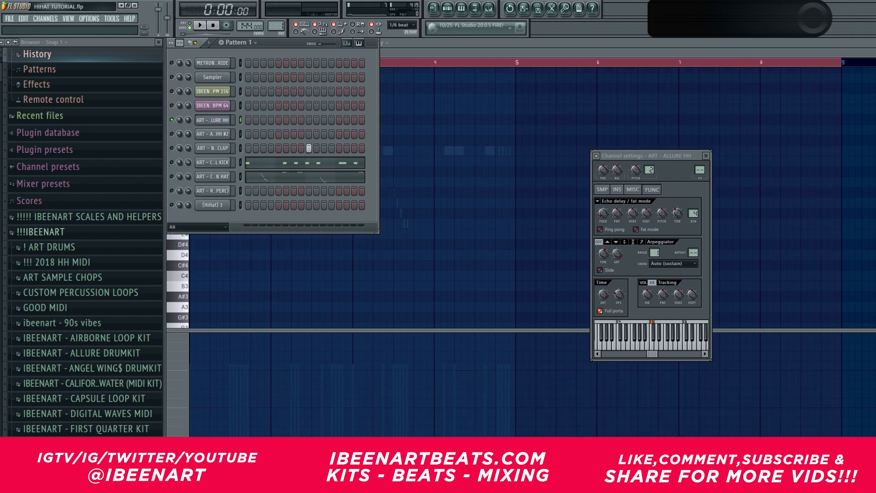
pyautogui.hotkey('ctrl', 'e')
pyautogui.scroll(-3, 91, 183)
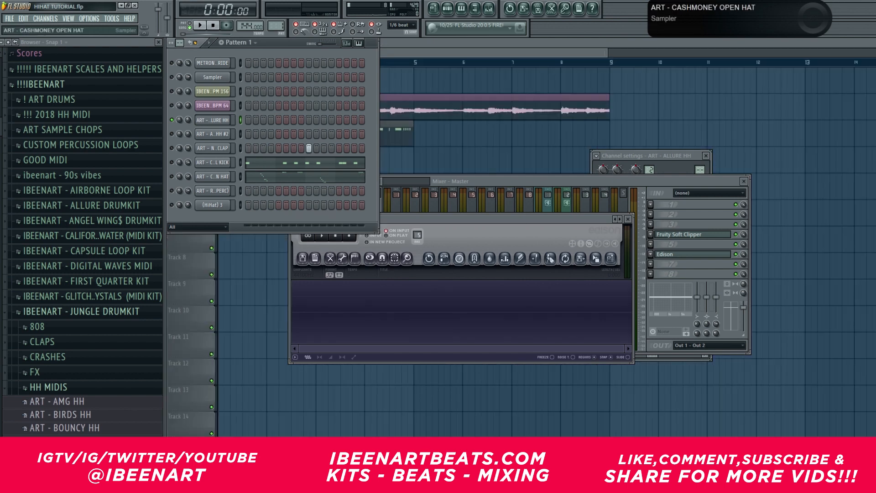
# - Place one C5 note at the start of bar 1 on the ART - ALLURE HH channel, shortened to 1/6 beat
pyautogui.rightClick(227, 120)
pyautogui.click(248, 120)
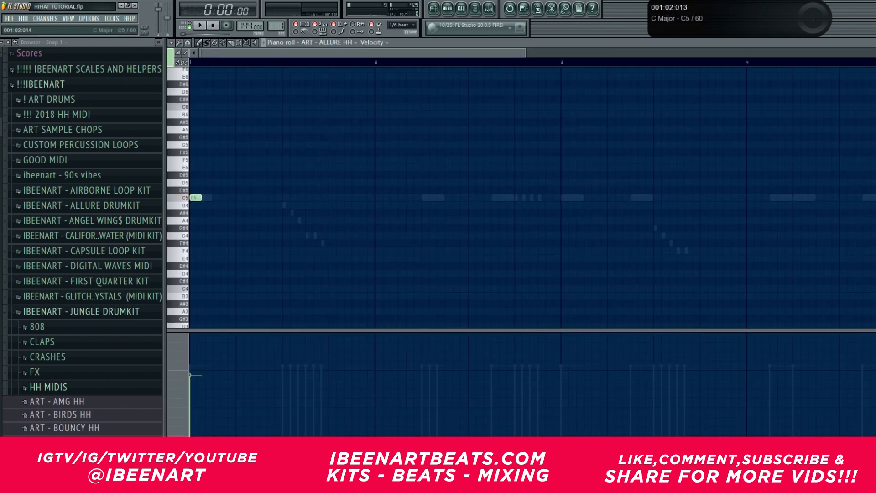
pyautogui.click(402, 25)
pyautogui.click(408, 151)
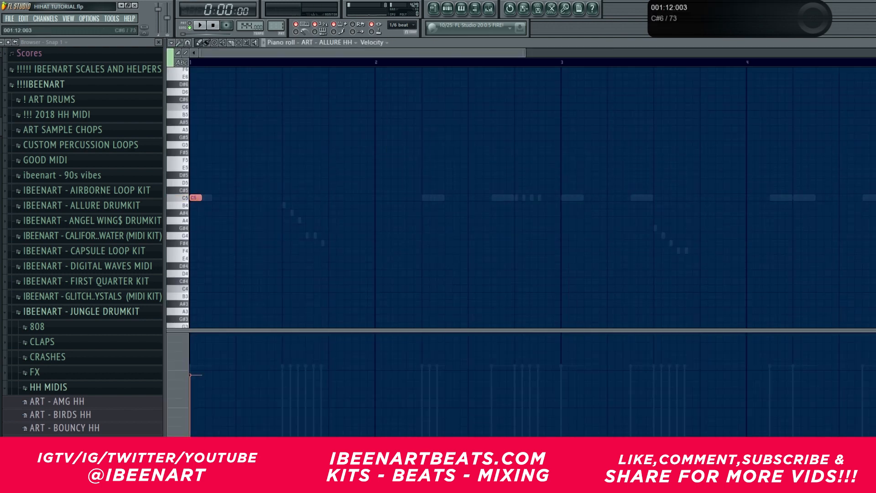
pyautogui.rightClick(235, 198)
pyautogui.click(402, 25)
pyautogui.click(420, 114)
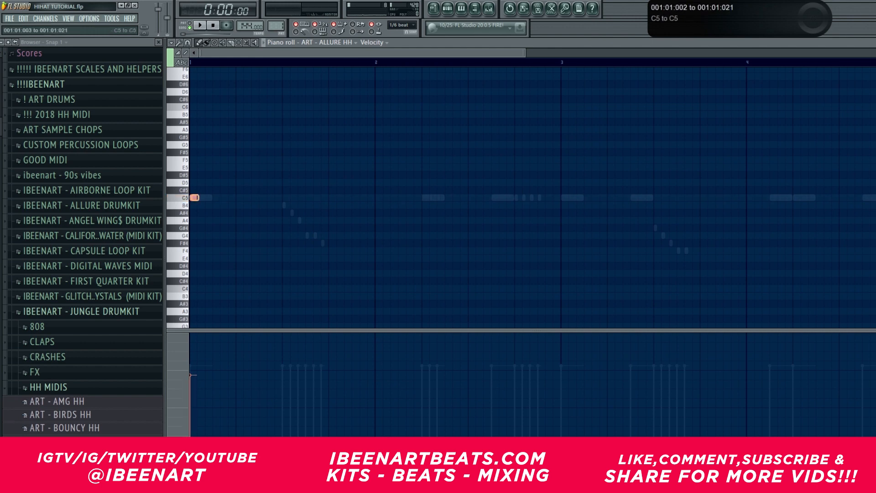
# - Repeat the C5 note back to back to make a four-note hi-hat roll, delete the surplus notes, and play it
pyautogui.press('space')
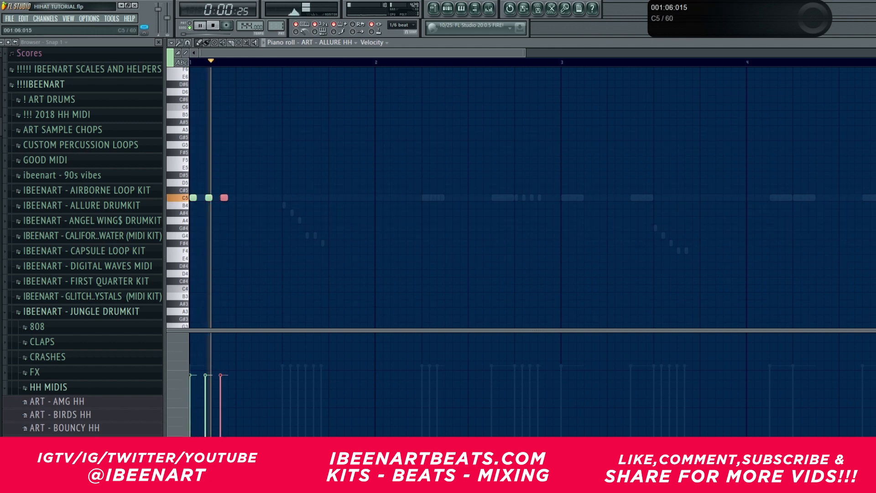
pyautogui.hotkey('ctrl', 'a')
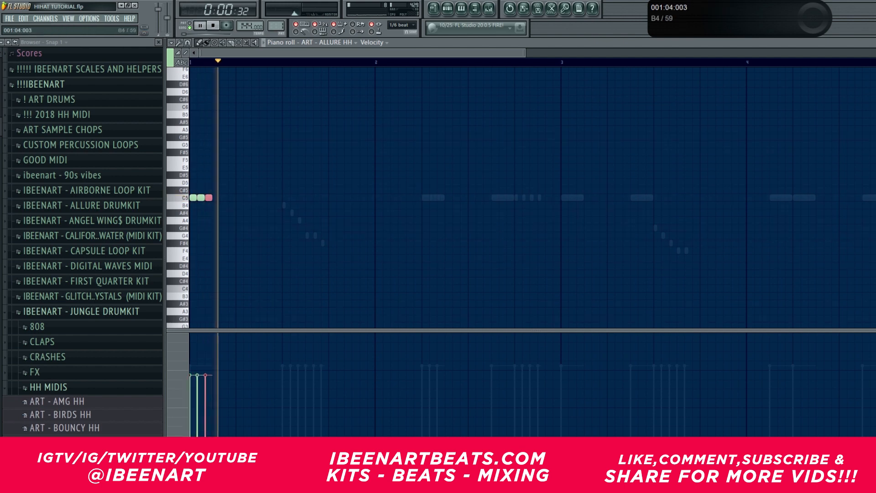
pyautogui.hotkey('ctrl', 'b')
pyautogui.press('space')
pyautogui.rightClick(226, 198)
pyautogui.press('space')
pyautogui.press('space')
pyautogui.press('space')
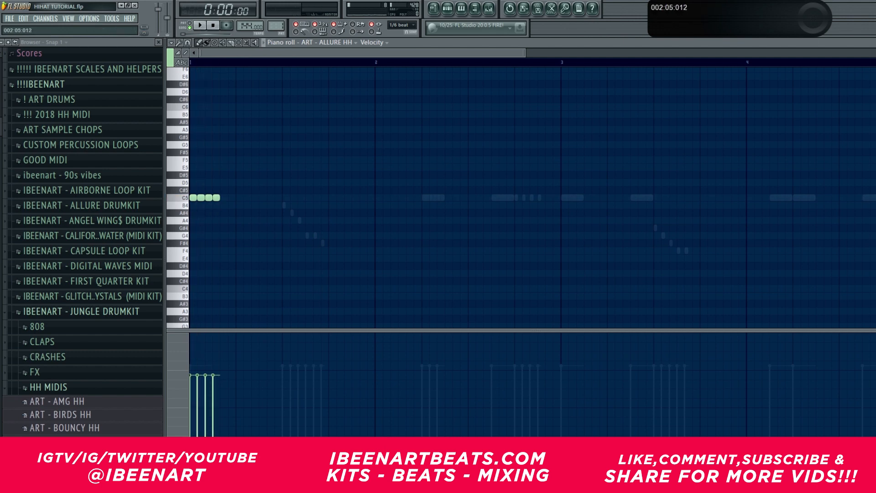
# - Open Edison on the master mixer track and record the four-note hi-hat roll into it
pyautogui.click(489, 8)
pyautogui.click(692, 254)
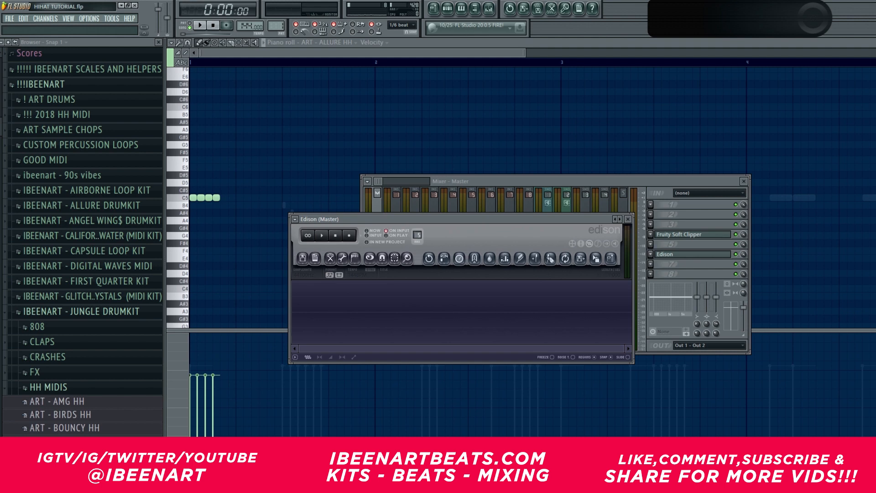
pyautogui.press('space')
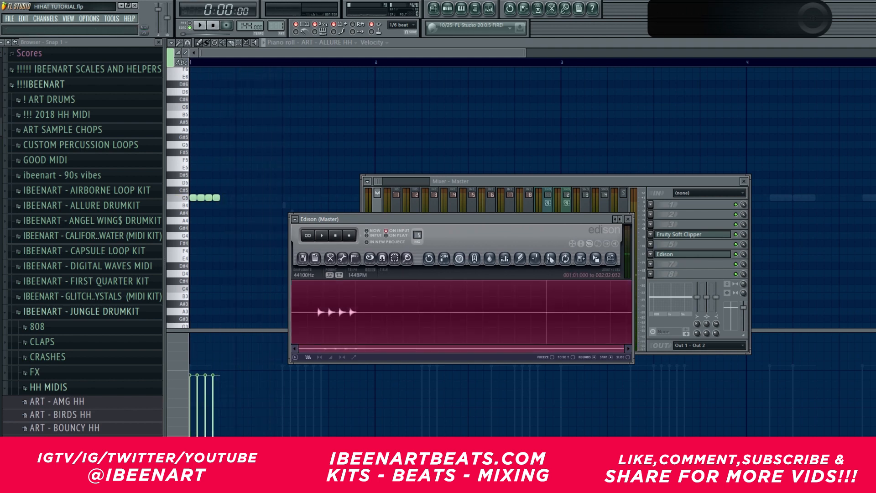
# - Trim the Edison recording to the four hi-hat hits, normalize it, and restore the editor to its smaller size
pyautogui.doubleClick(306, 219)
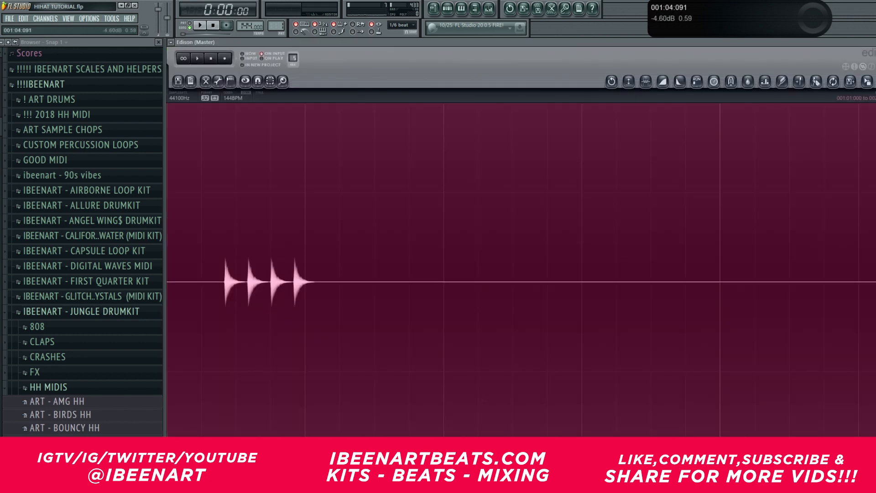
pyautogui.hotkey('ctrl', 'b')
pyautogui.click(512, 181)
pyautogui.hotkey('ctrl', 'n')
pyautogui.click(645, 81)
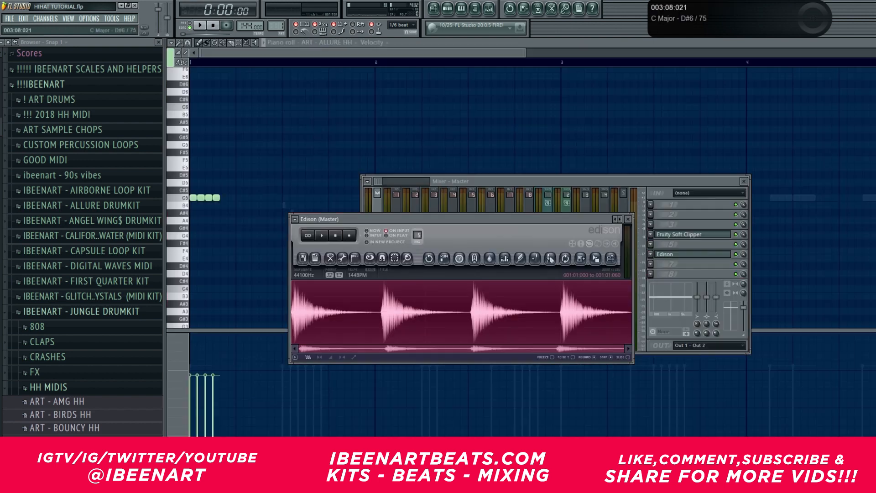
# - Add the Edison recording as a new sampler channel and fill ART - ALLURE HH on every second step
pyautogui.press('F6')
pyautogui.moveTo(595, 258); pyautogui.dragTo(240, 218)
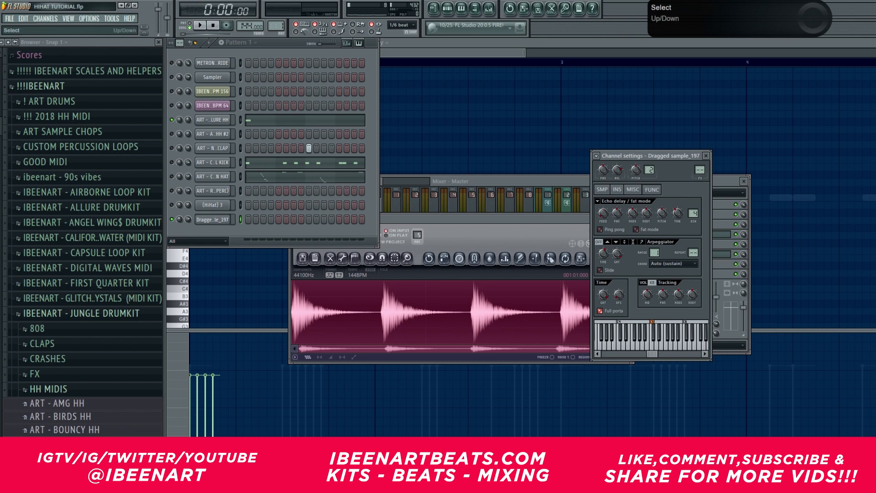
pyautogui.rightClick(227, 119)
pyautogui.click(261, 259)
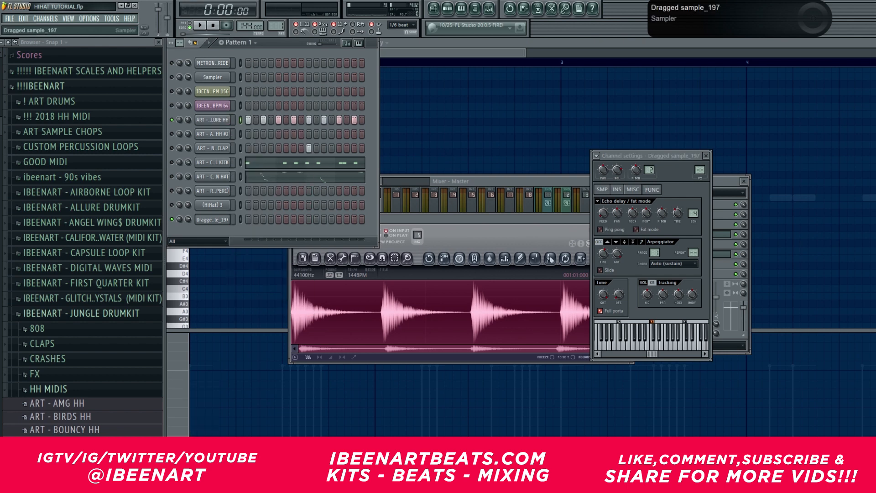
# - In the recorded roll channel's piano roll, set the snap to Step and place a C5 note on bar 1, step 7
pyautogui.click(203, 219)
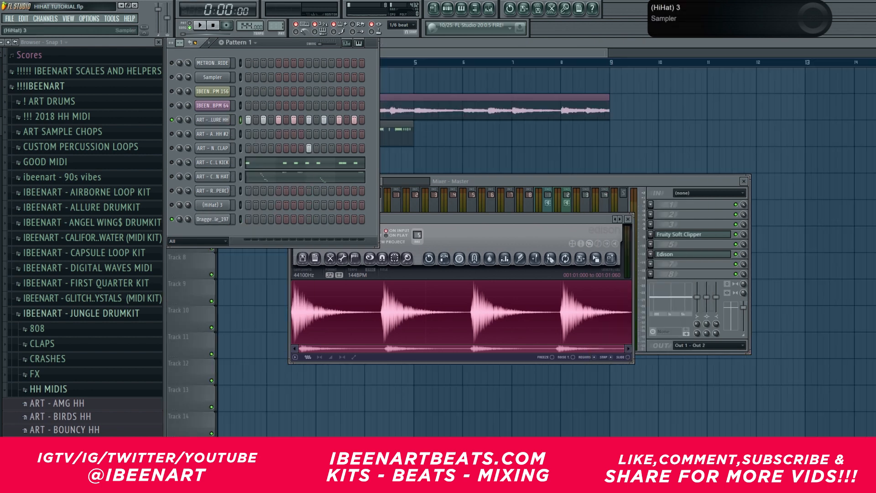
pyautogui.rightClick(219, 219)
pyautogui.click(246, 219)
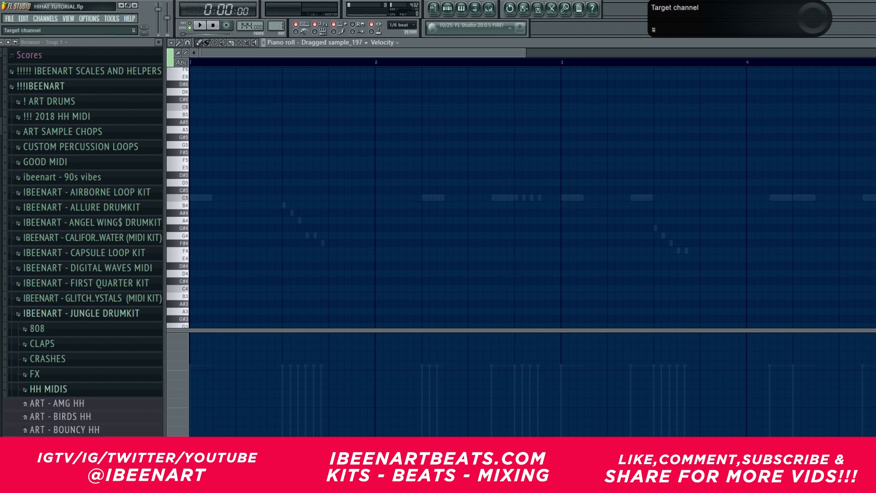
pyautogui.click(401, 25)
pyautogui.click(398, 137)
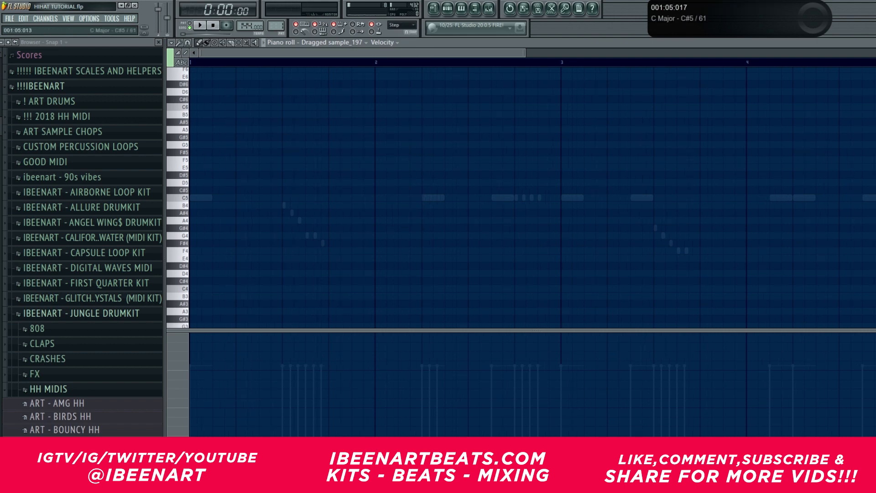
pyautogui.scroll(-3, 235, 197)
pyautogui.press('space')
pyautogui.click(228, 198)
# - Remove the trial roll note in bar 2 and place C5 roll notes on step 5 of bar 3 and steps 5 and 7 of bar 4
pyautogui.click(323, 221)
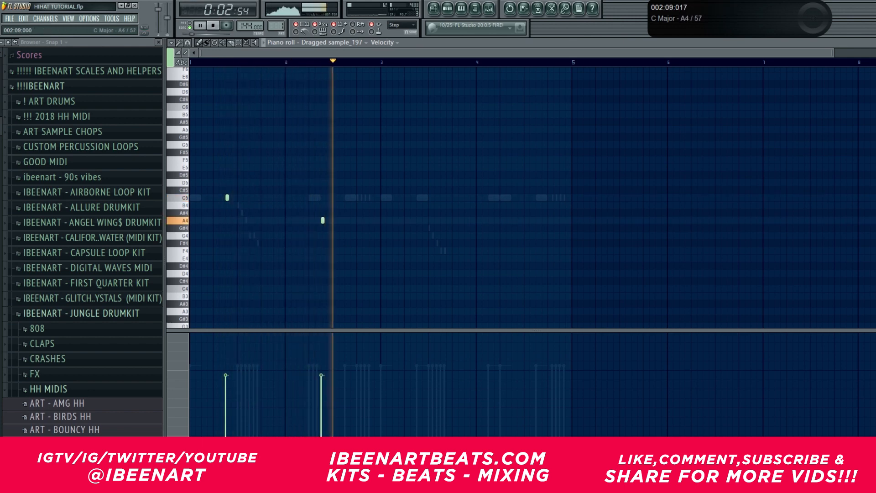
pyautogui.rightClick(322, 220)
pyautogui.press('space')
pyautogui.press('space')
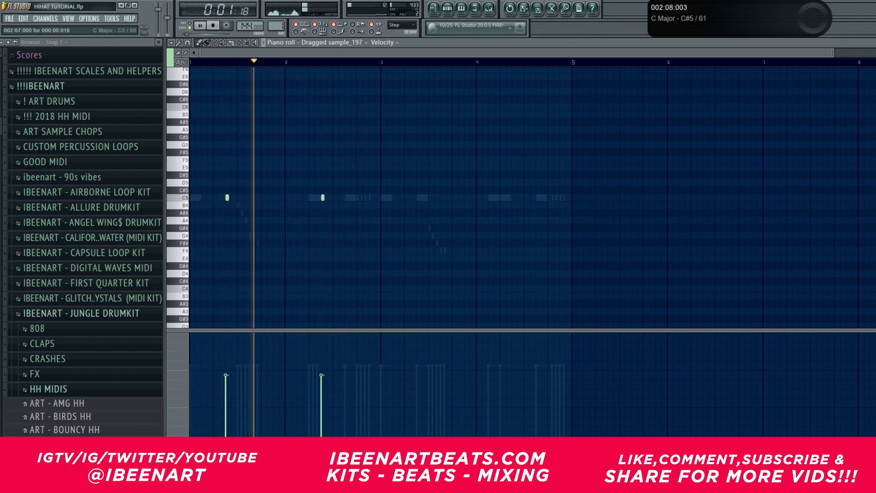
pyautogui.click(406, 198)
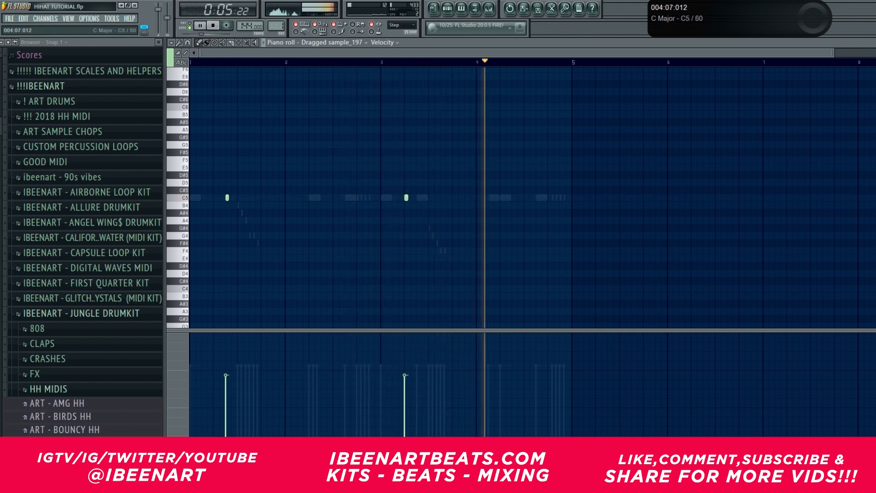
pyautogui.click(514, 198)
pyautogui.click(502, 197)
# - Listen to the loop with the recorded rolls, check the playlist, and bring up the channel rack before stopping playback
pyautogui.press('F5')
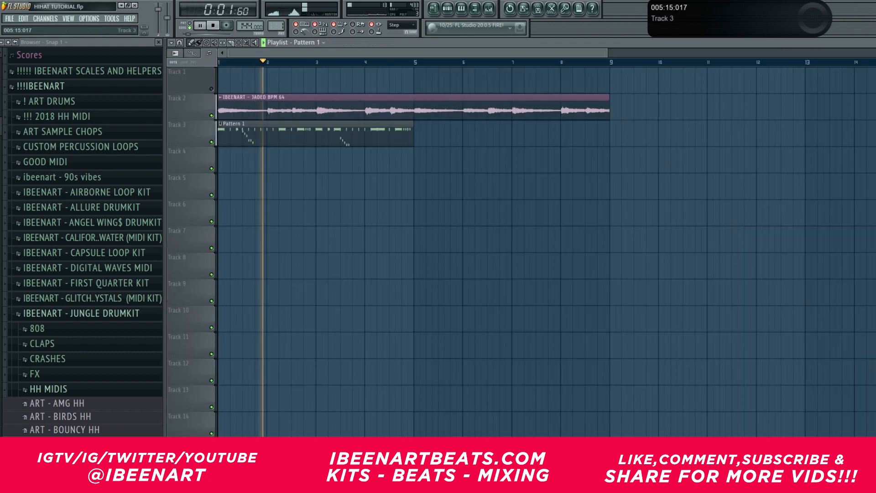
pyautogui.click(461, 9)
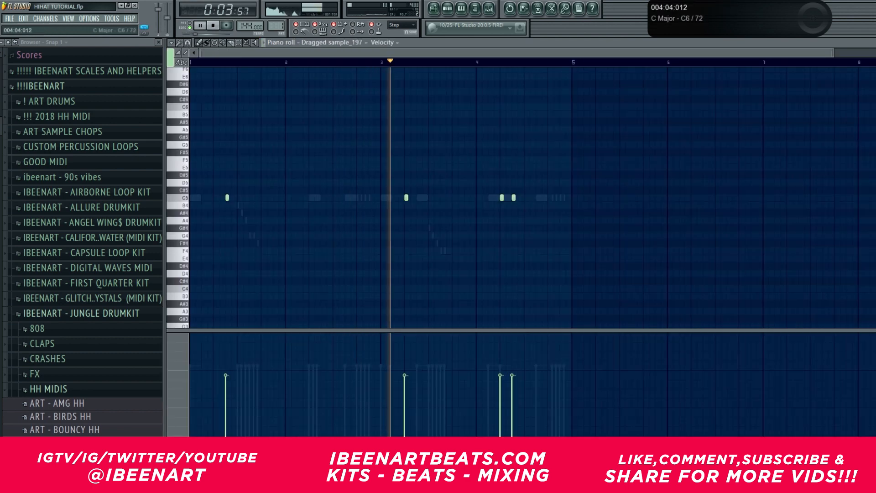
pyautogui.click(447, 8)
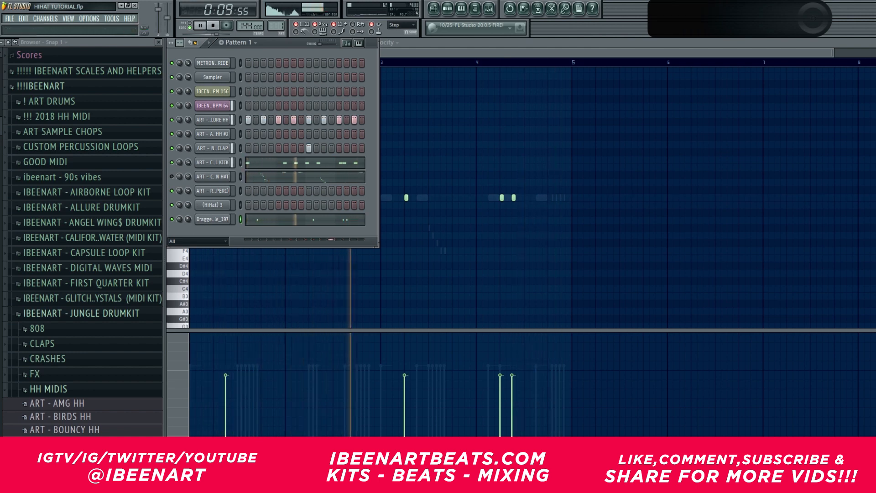
pyautogui.press('space')
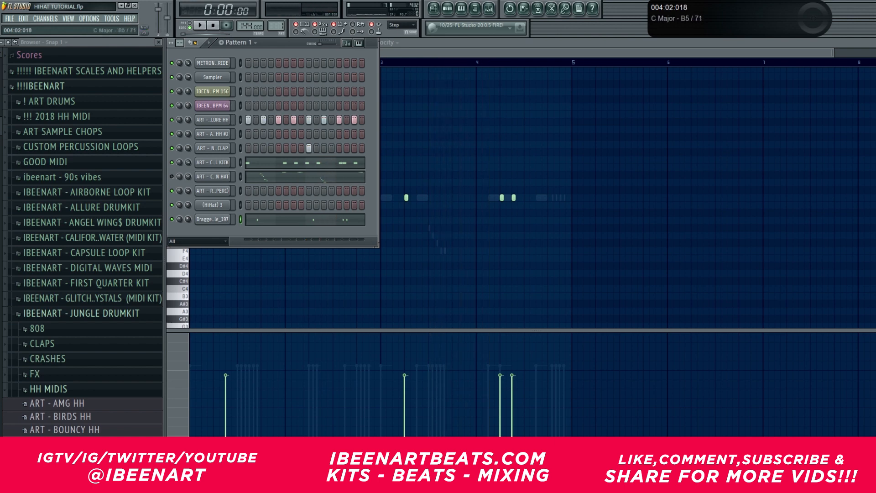
# - Mute the recorded roll channel and load the ART - ENTITLED HH ROLL sample into a new channel
pyautogui.scroll(-7, 85, 228)
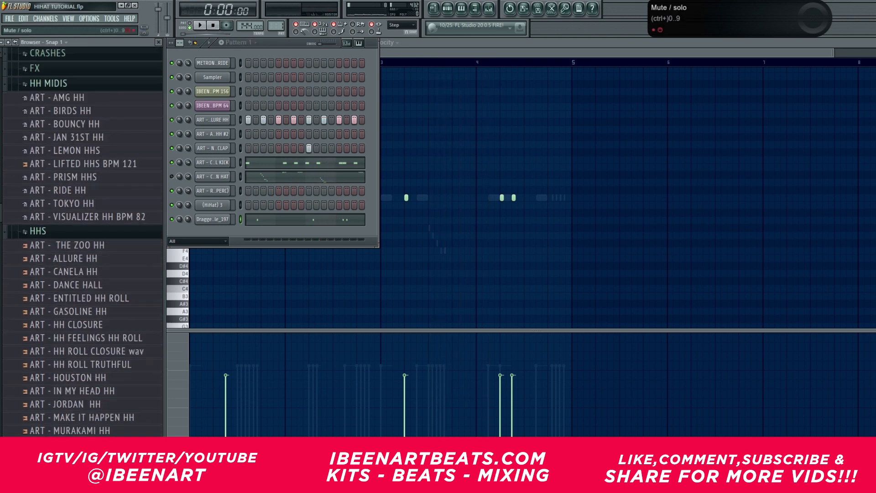
pyautogui.click(82, 298)
pyautogui.rightClick(79, 294)
pyautogui.click(105, 311)
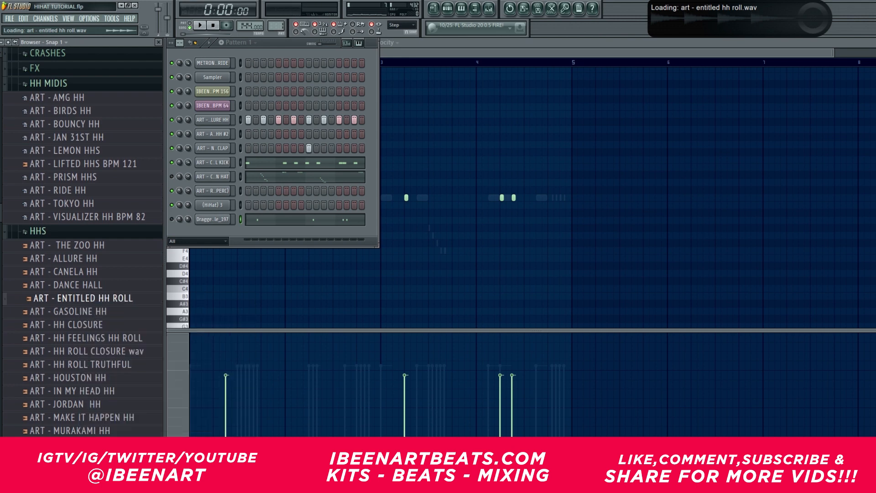
pyautogui.click(278, 234)
# - Audition ART - HH FEELINGS HH ROLL and ART - GASOLINE HH over the beat, and open the ART - ENTITLED HH ROLL channel settings
pyautogui.press('space')
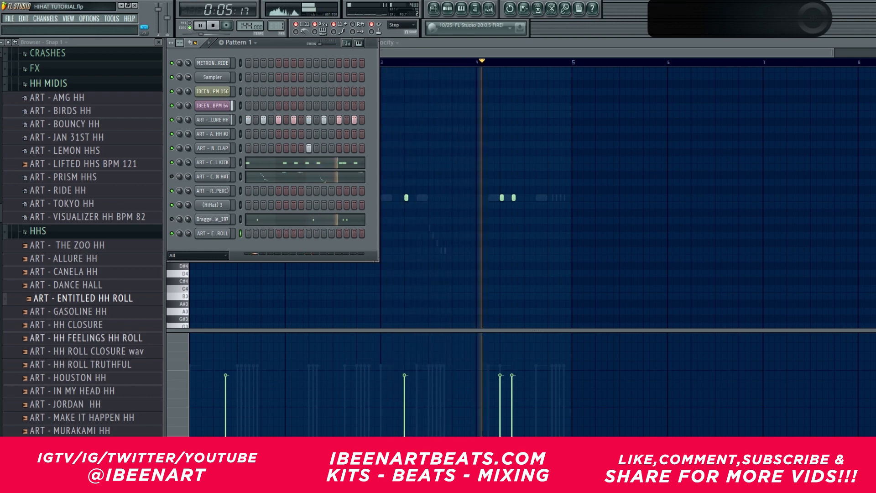
pyautogui.click(87, 338)
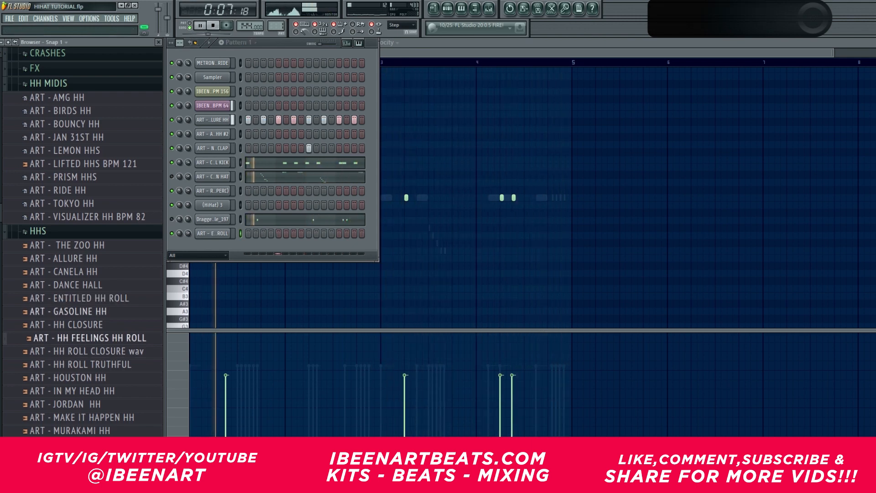
pyautogui.click(71, 311)
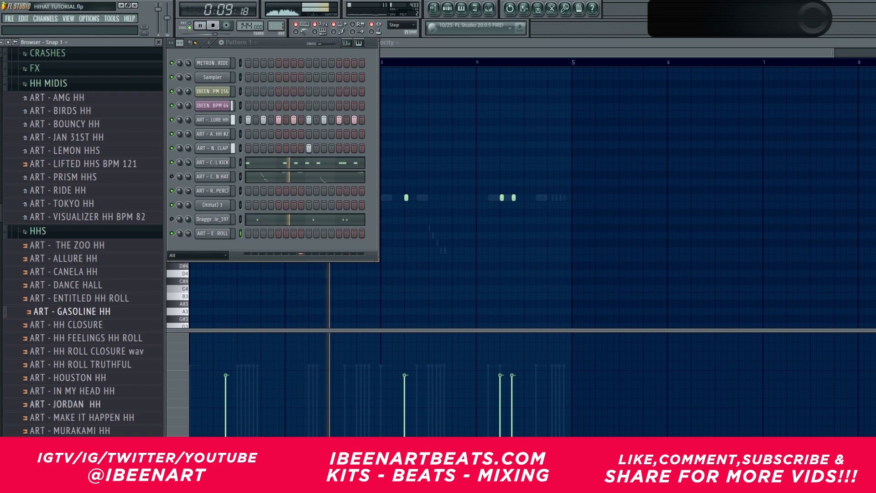
pyautogui.scroll(-3, 82, 365)
pyautogui.press('space')
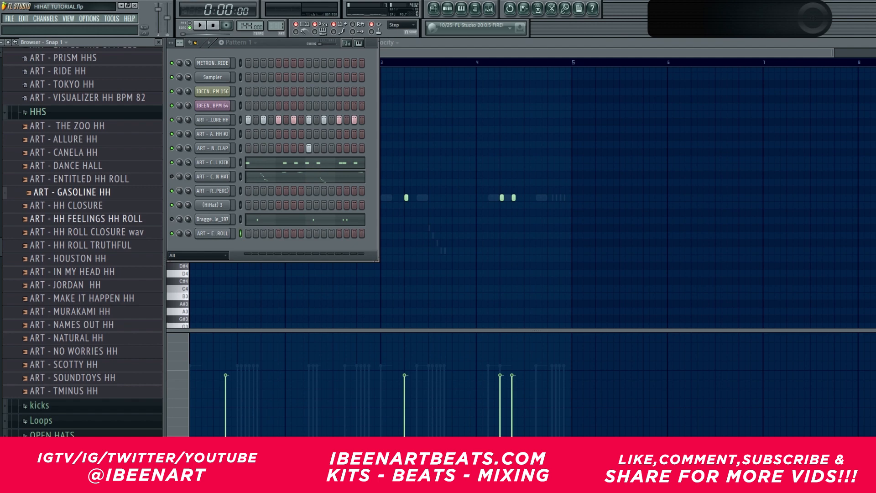
pyautogui.click(213, 233)
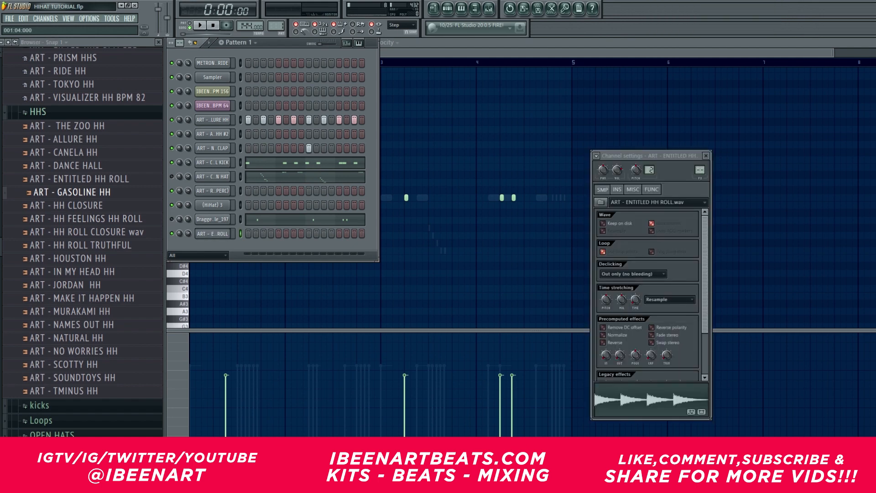